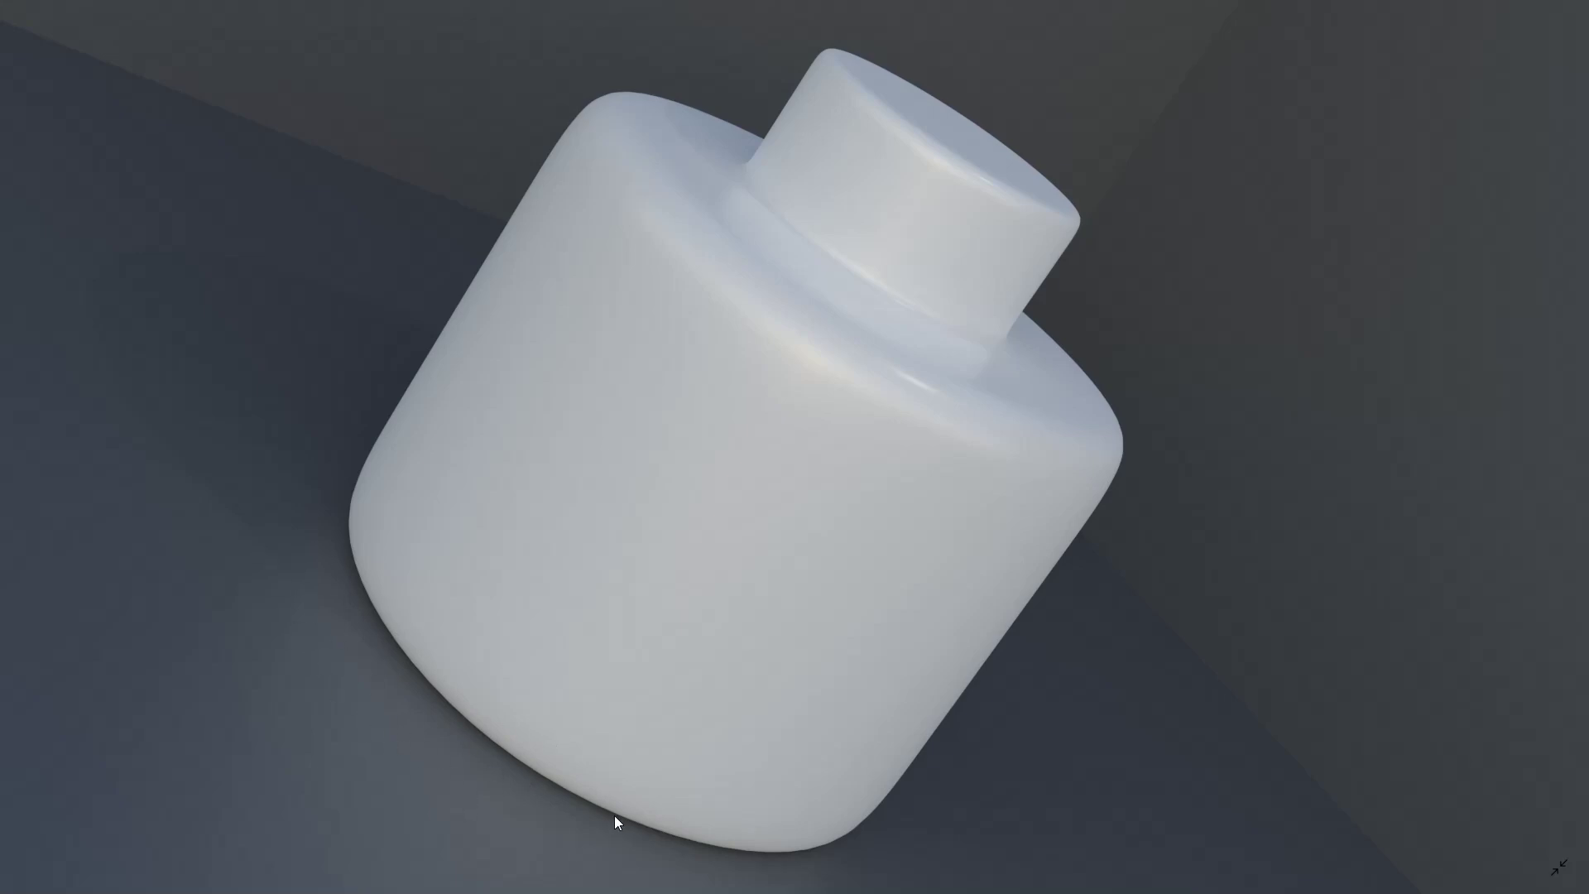
Step: Close the head.png reference image and show the default Blender scene from the front with nothing selected
click(1560, 866)
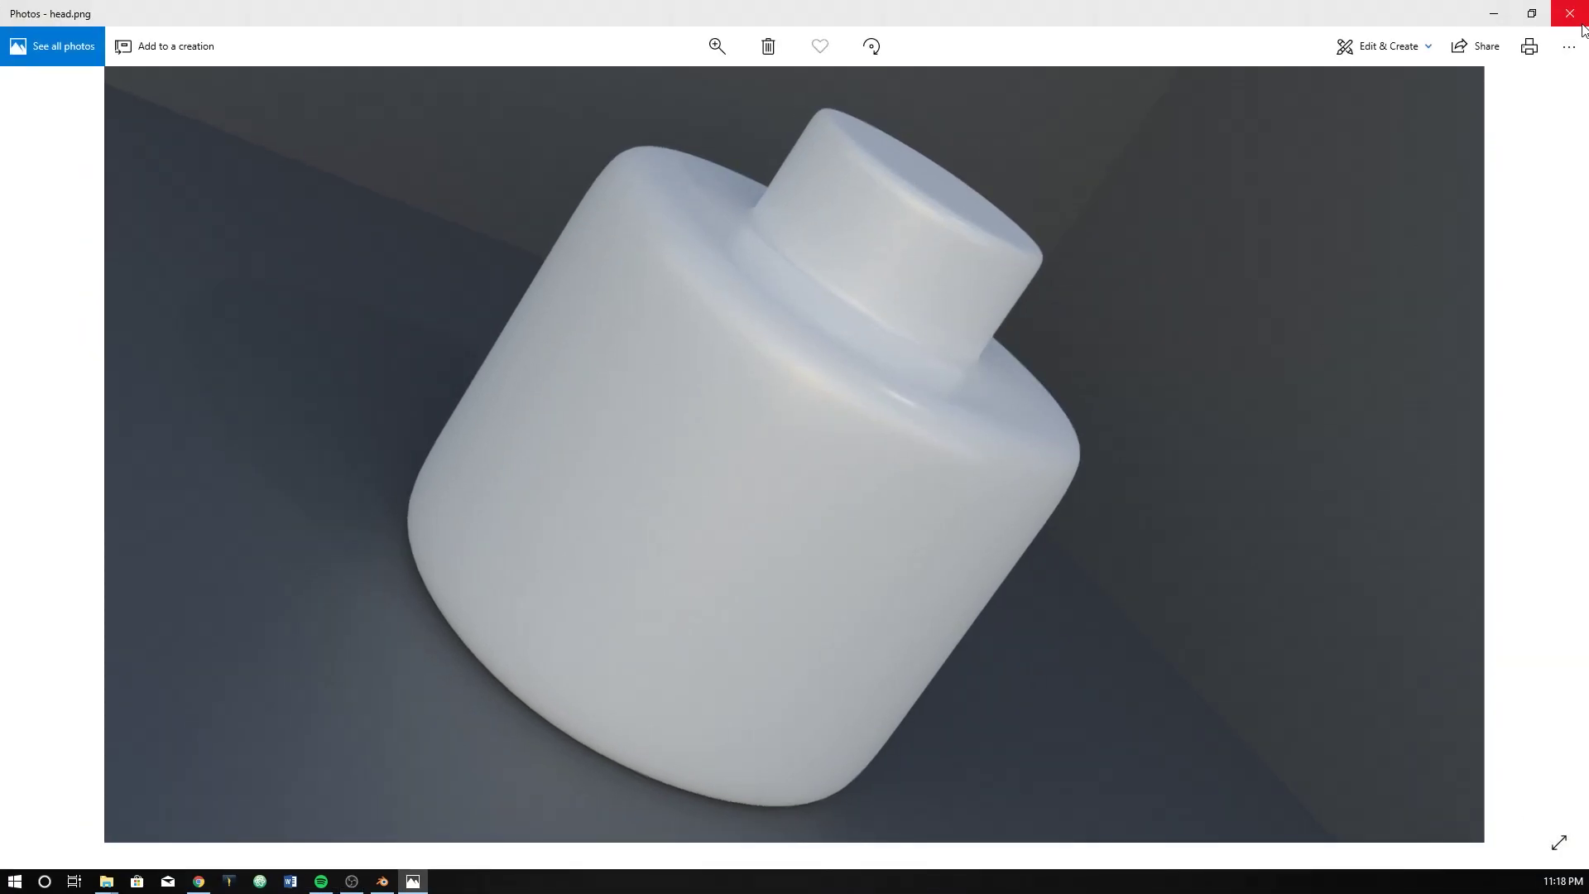
click(1579, 20)
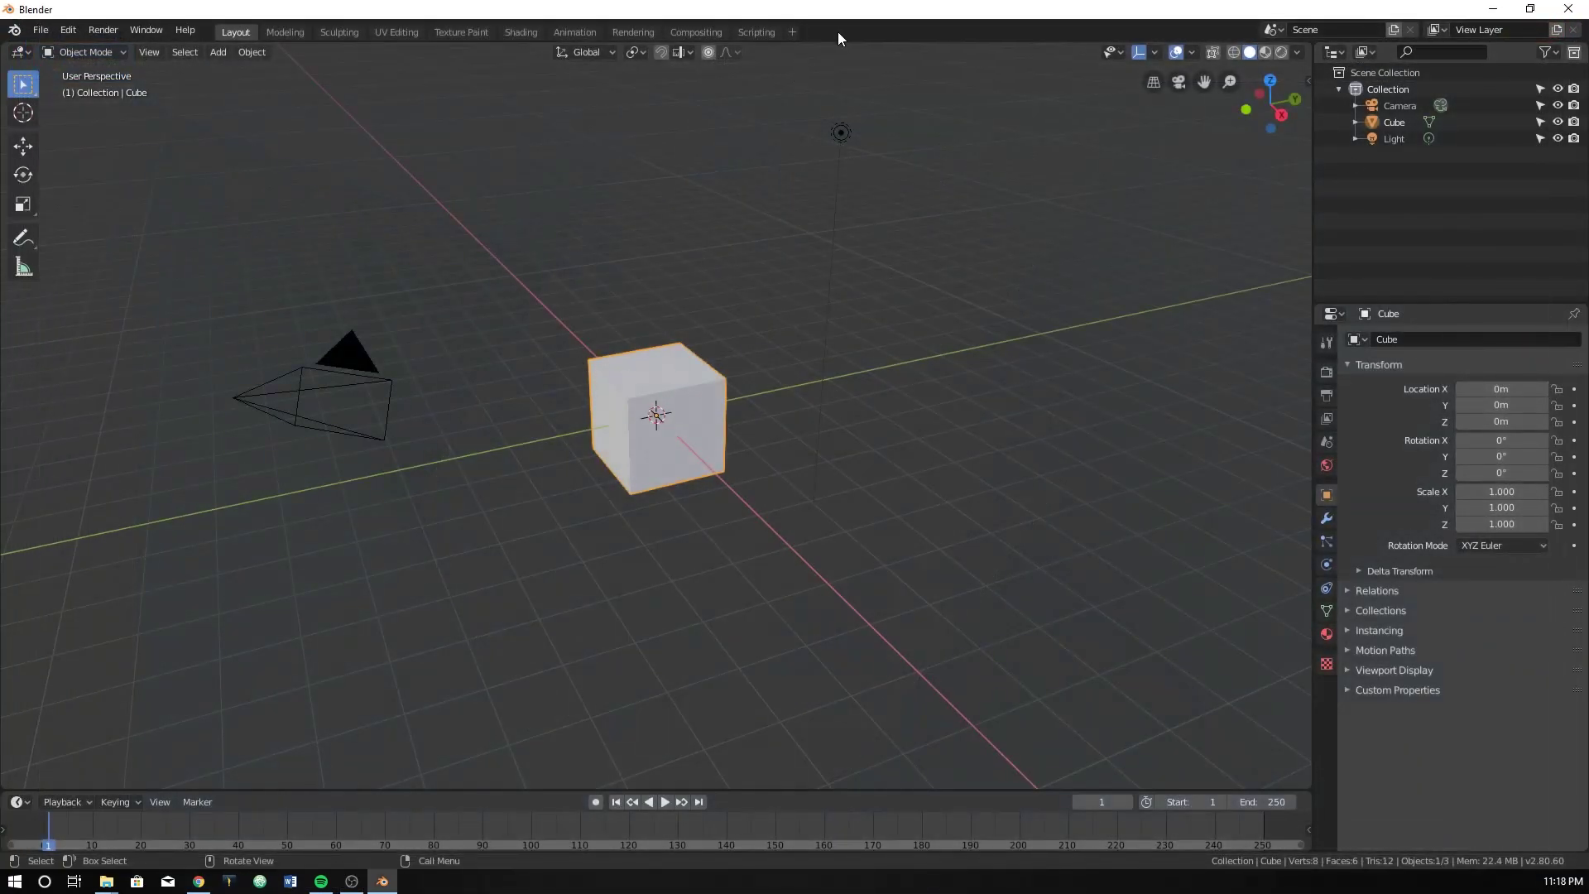
click(624, 302)
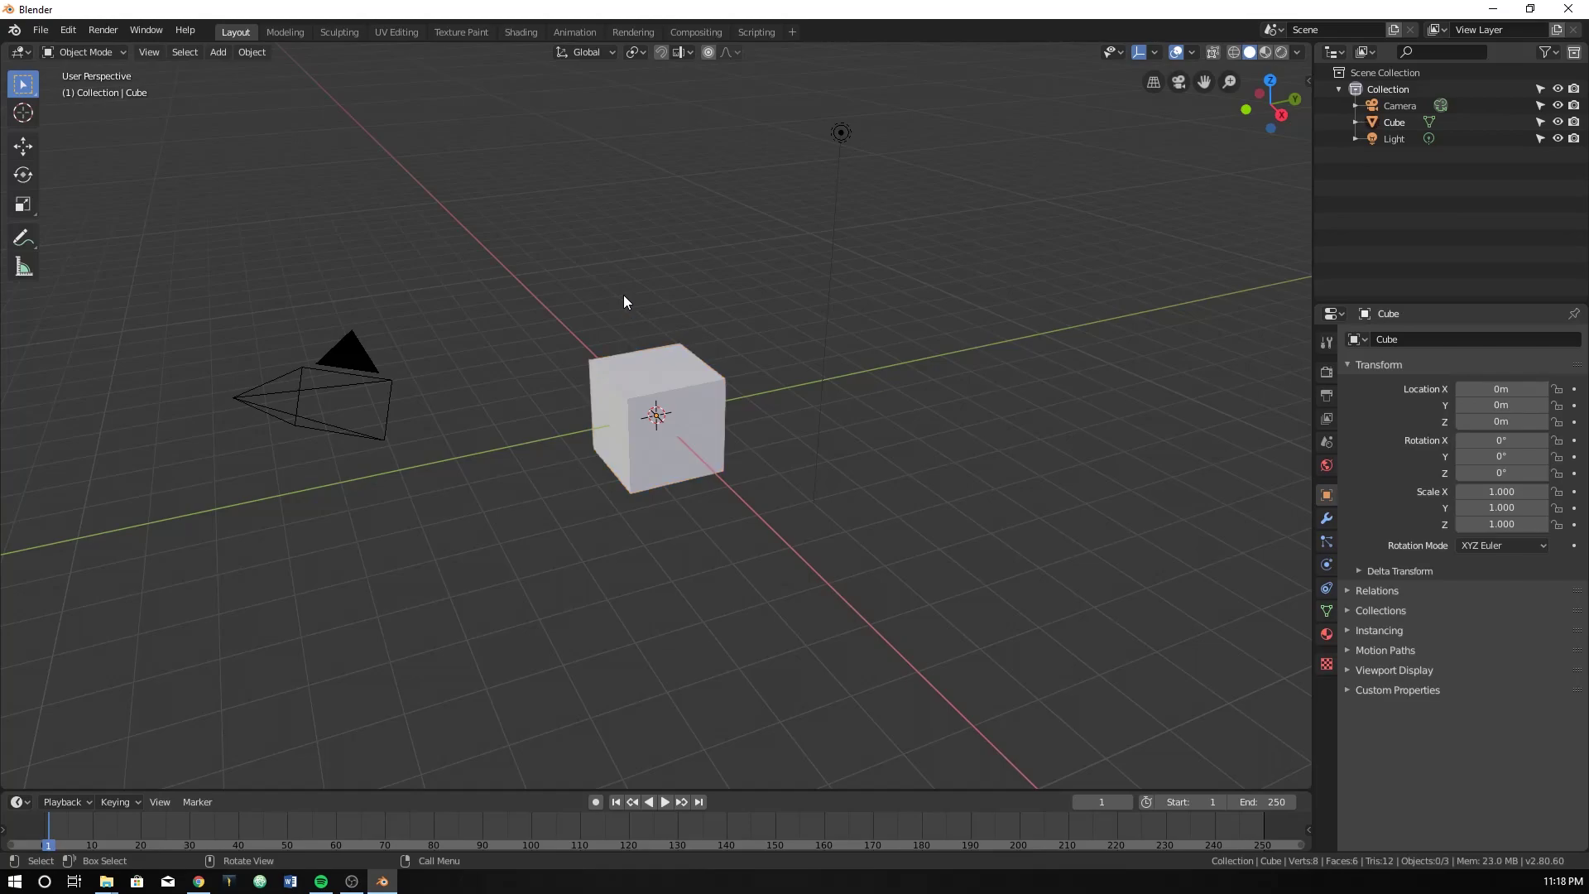
key(KP_1)
Step: Add a Subdivision Surface modifier to the cube with View and Render subdivisions set to 3
click(755, 361)
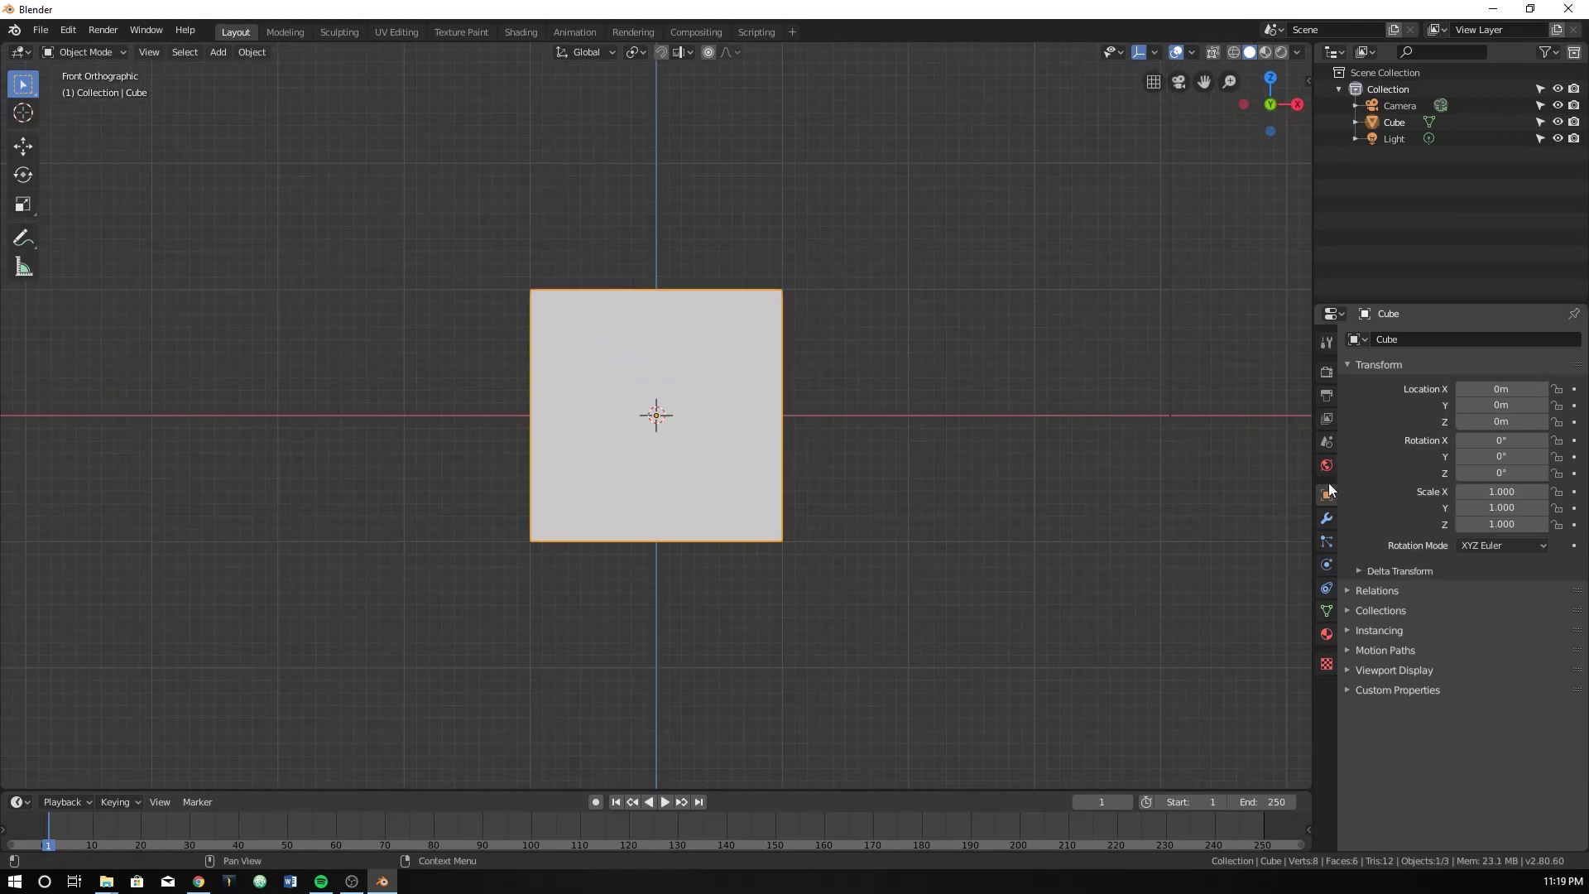
click(1327, 520)
click(1394, 340)
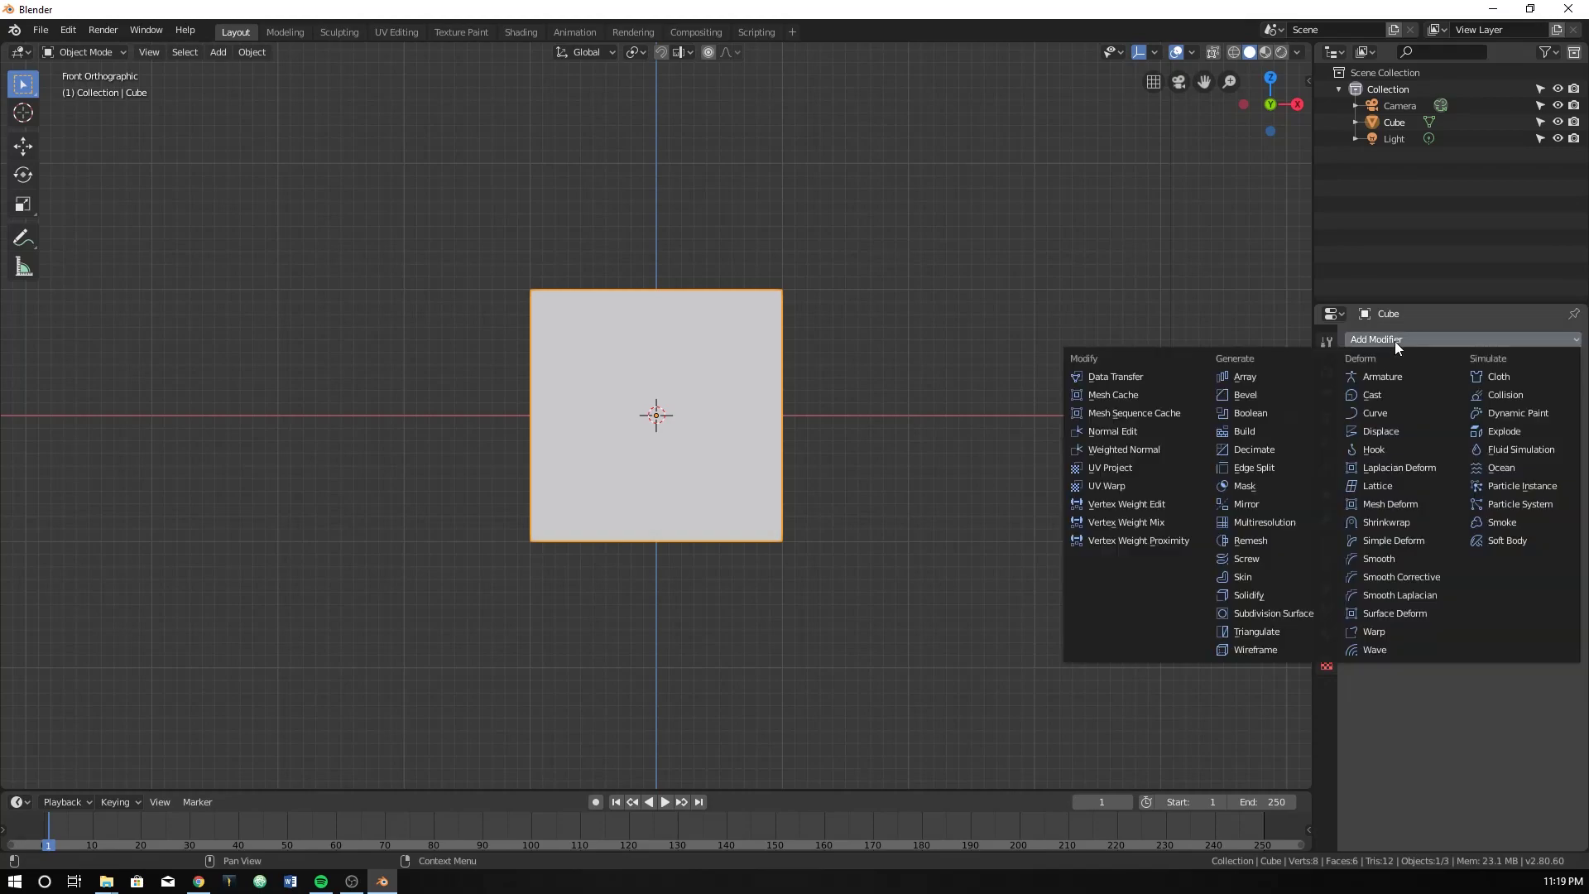
click(1275, 613)
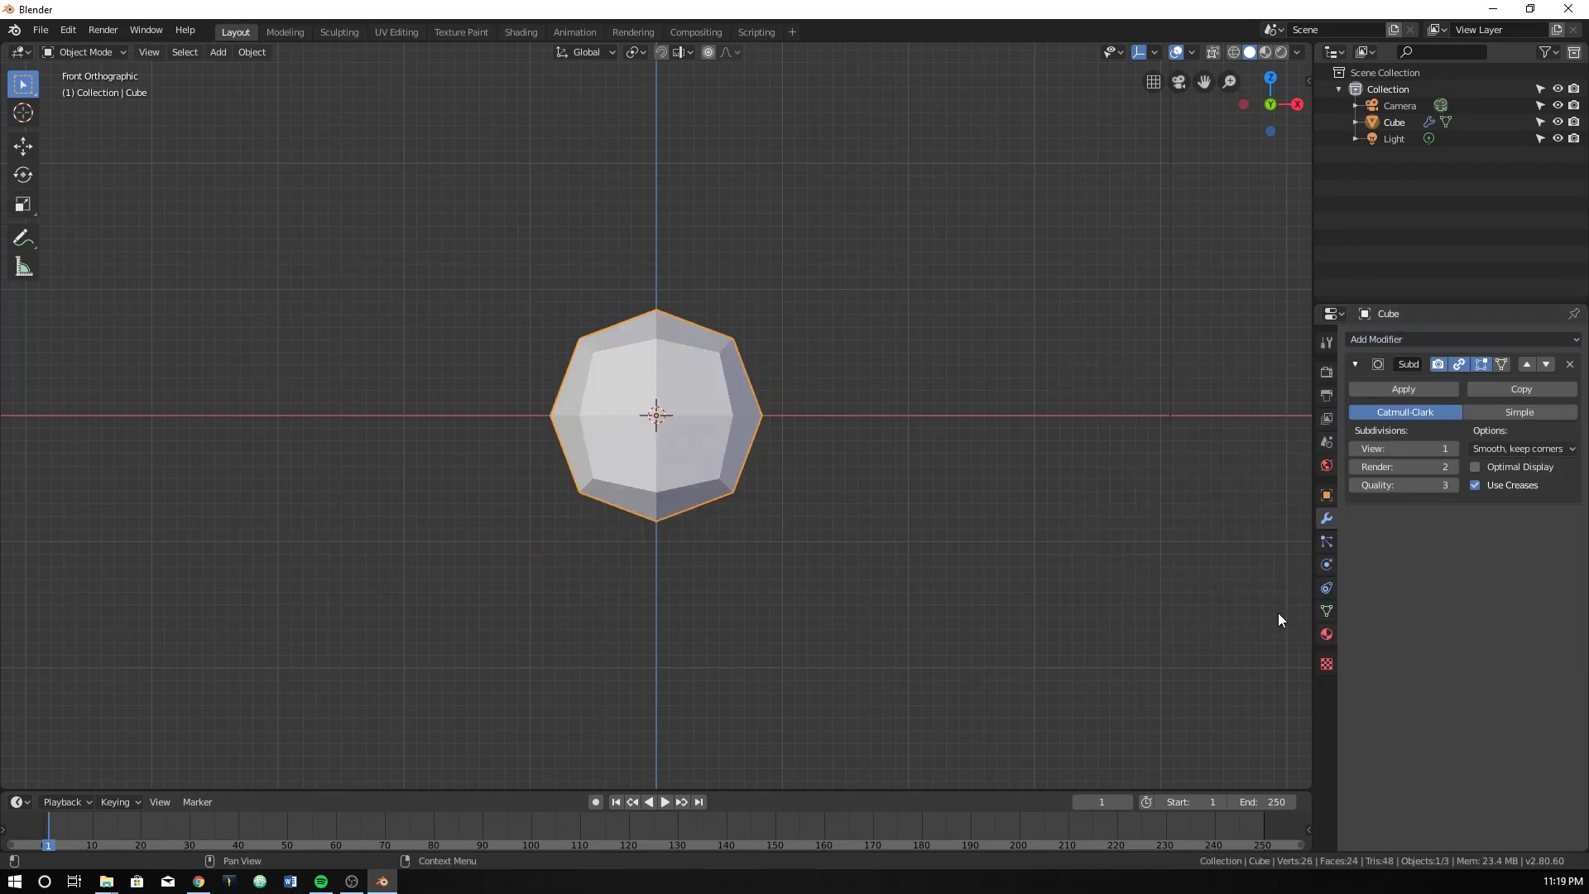
click(1455, 448)
click(1455, 448)
click(1454, 467)
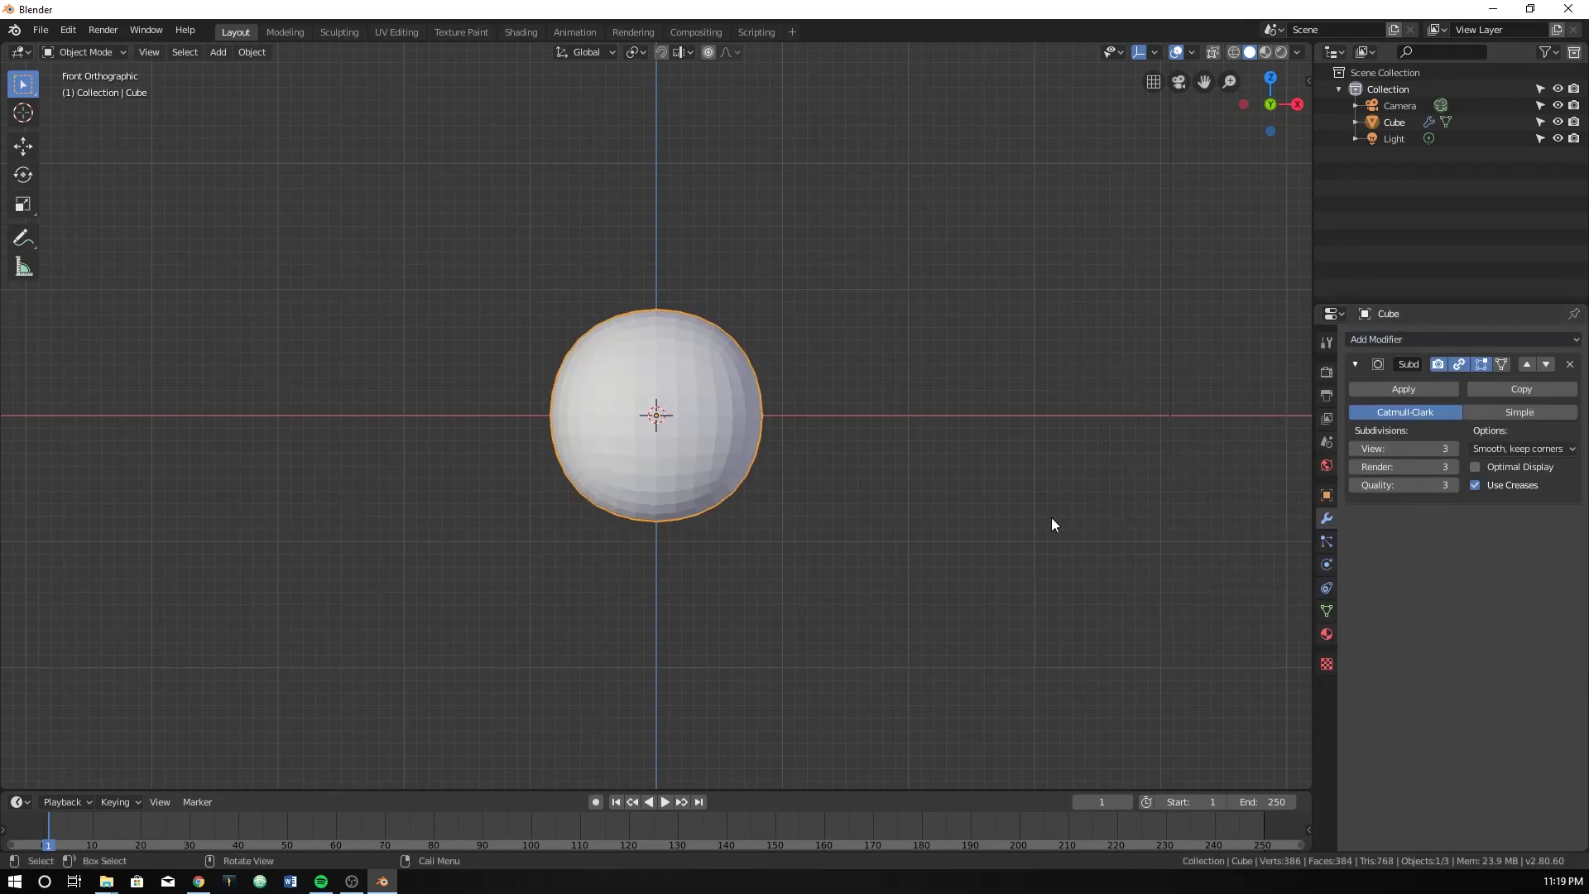
Step: Shade the subdivided cube smooth and enter Edit Mode on it
right_click(690, 414)
click(685, 415)
scroll(683, 415, up, 4)
key(Tab)
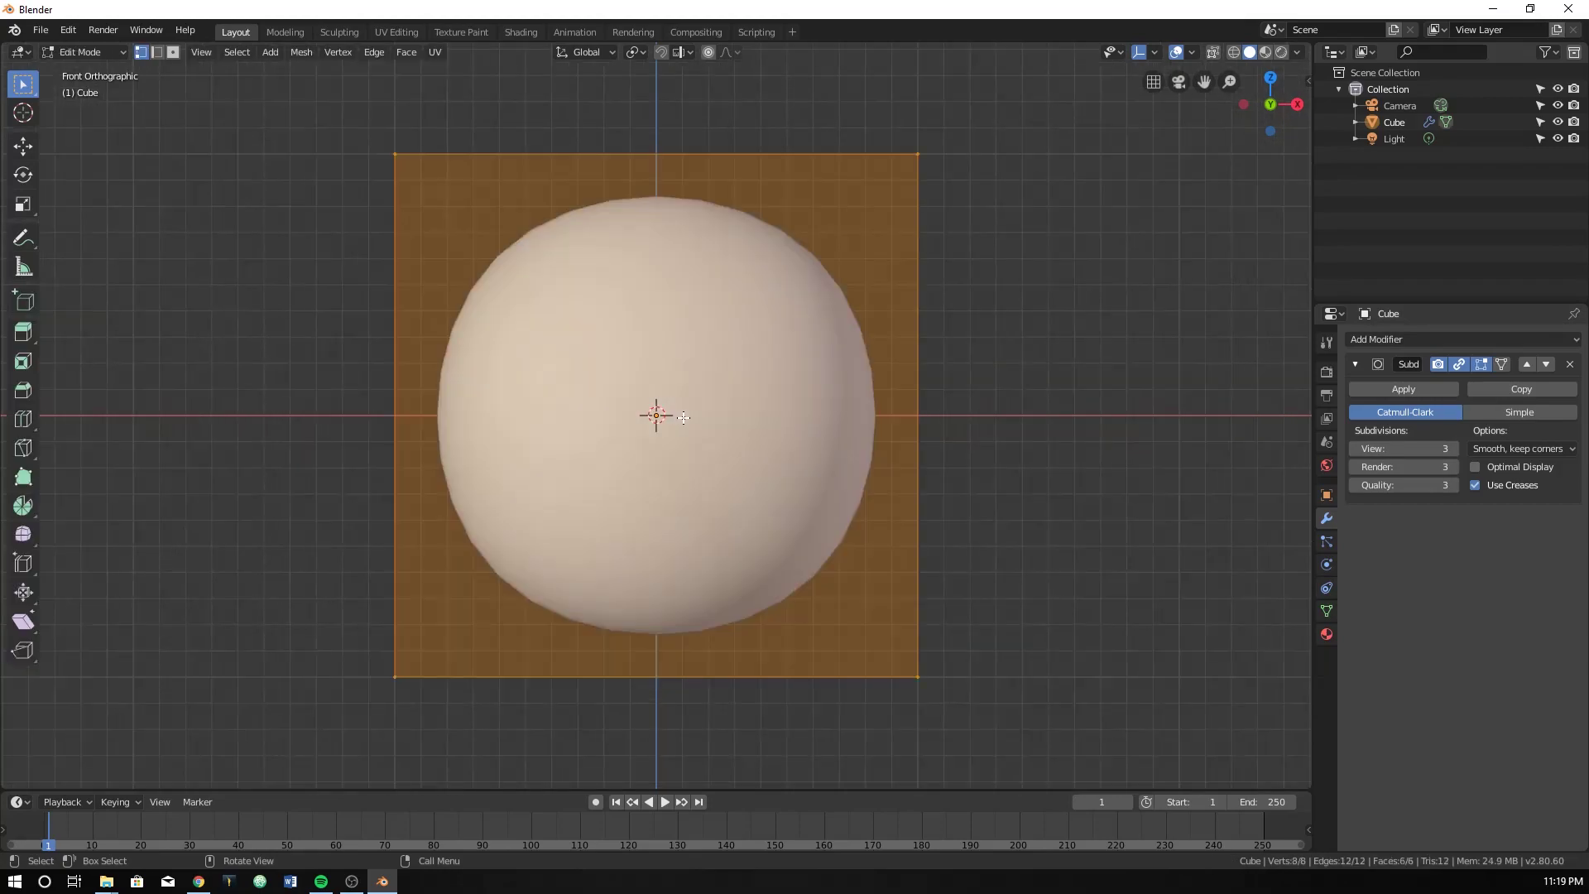
drag(318, 110, 1150, 203)
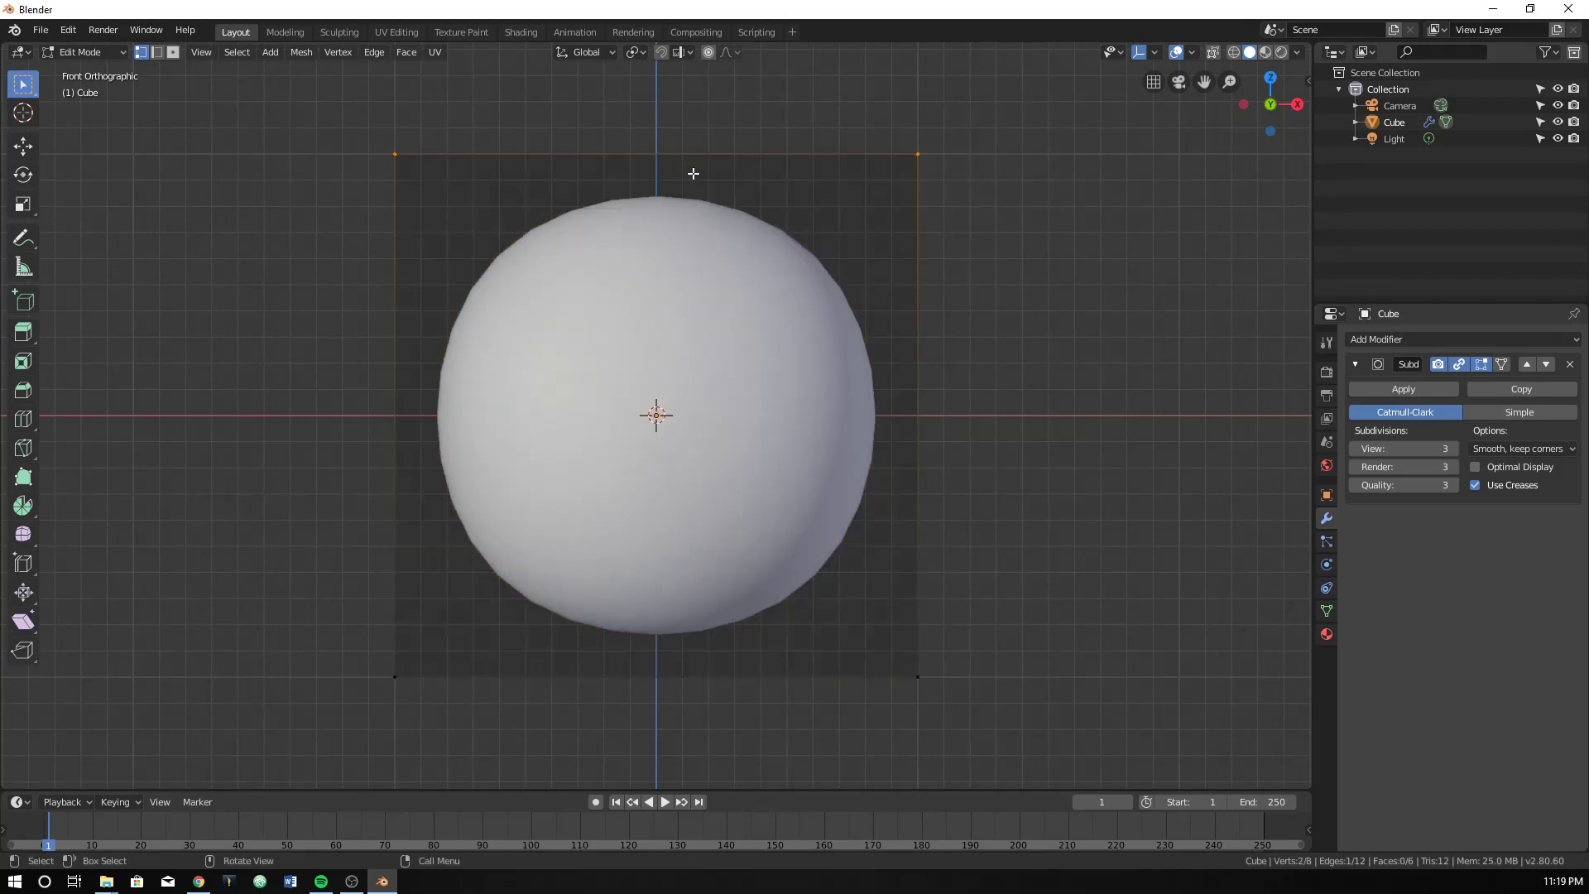
middle_drag(816, 182, 813, 264)
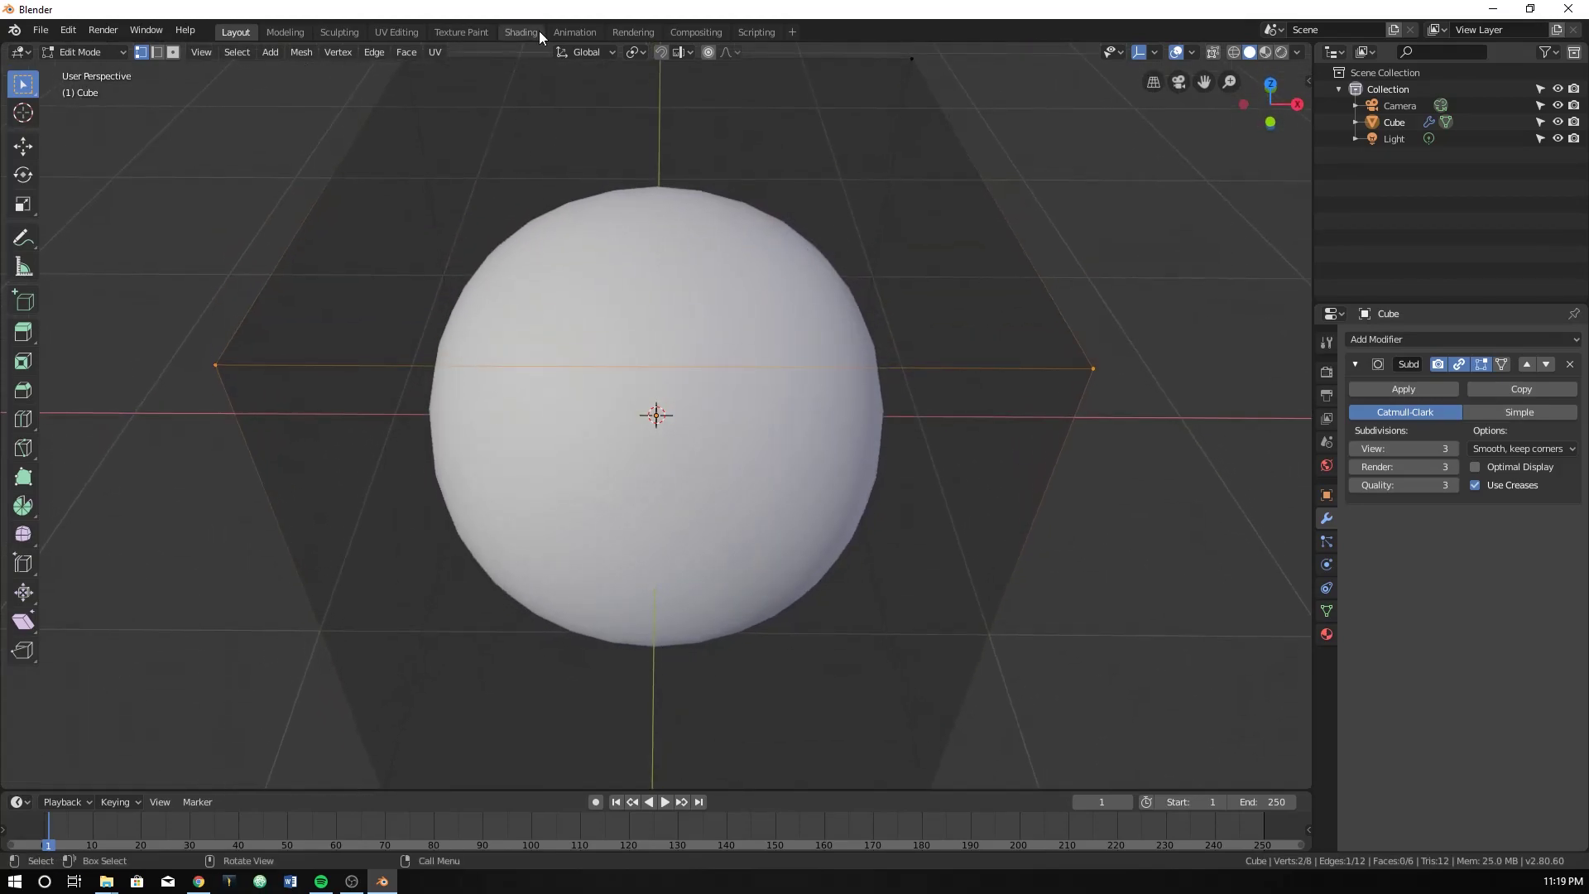
scroll(532, 135, down, 3)
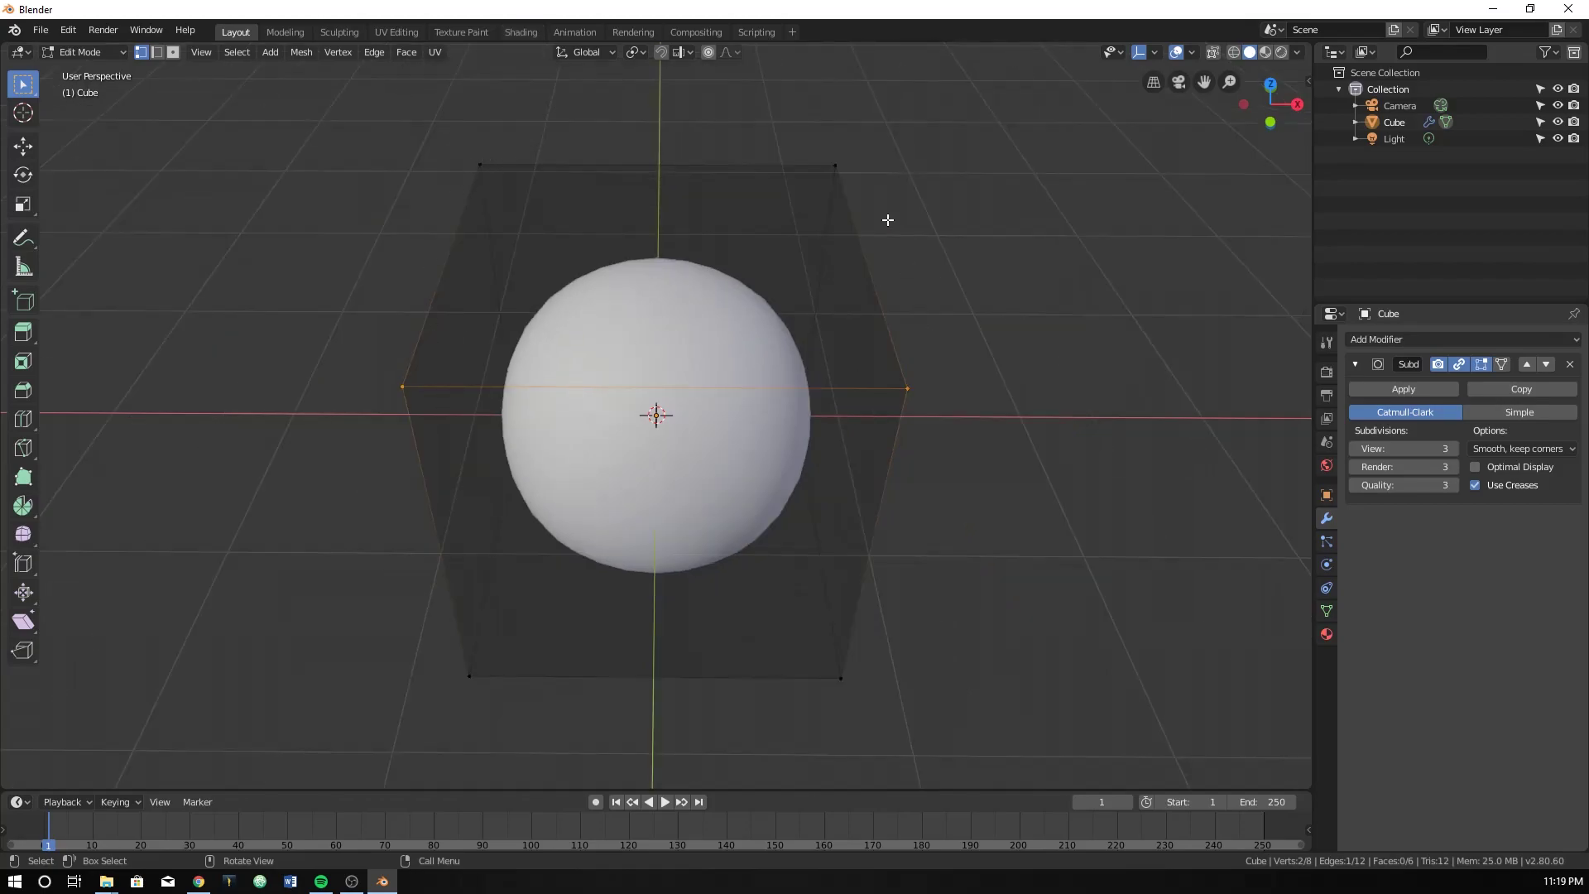
Step: Display the mesh as wireframe in front view and select all four top vertices of the cube
key(KP_1)
key(z)
click(741, 225)
drag(364, 163, 1114, 315)
mouse_move(716, 273)
middle_down()
mouse_move(797, 263)
mouse_move(822, 348)
middle_up()
key(KP_1)
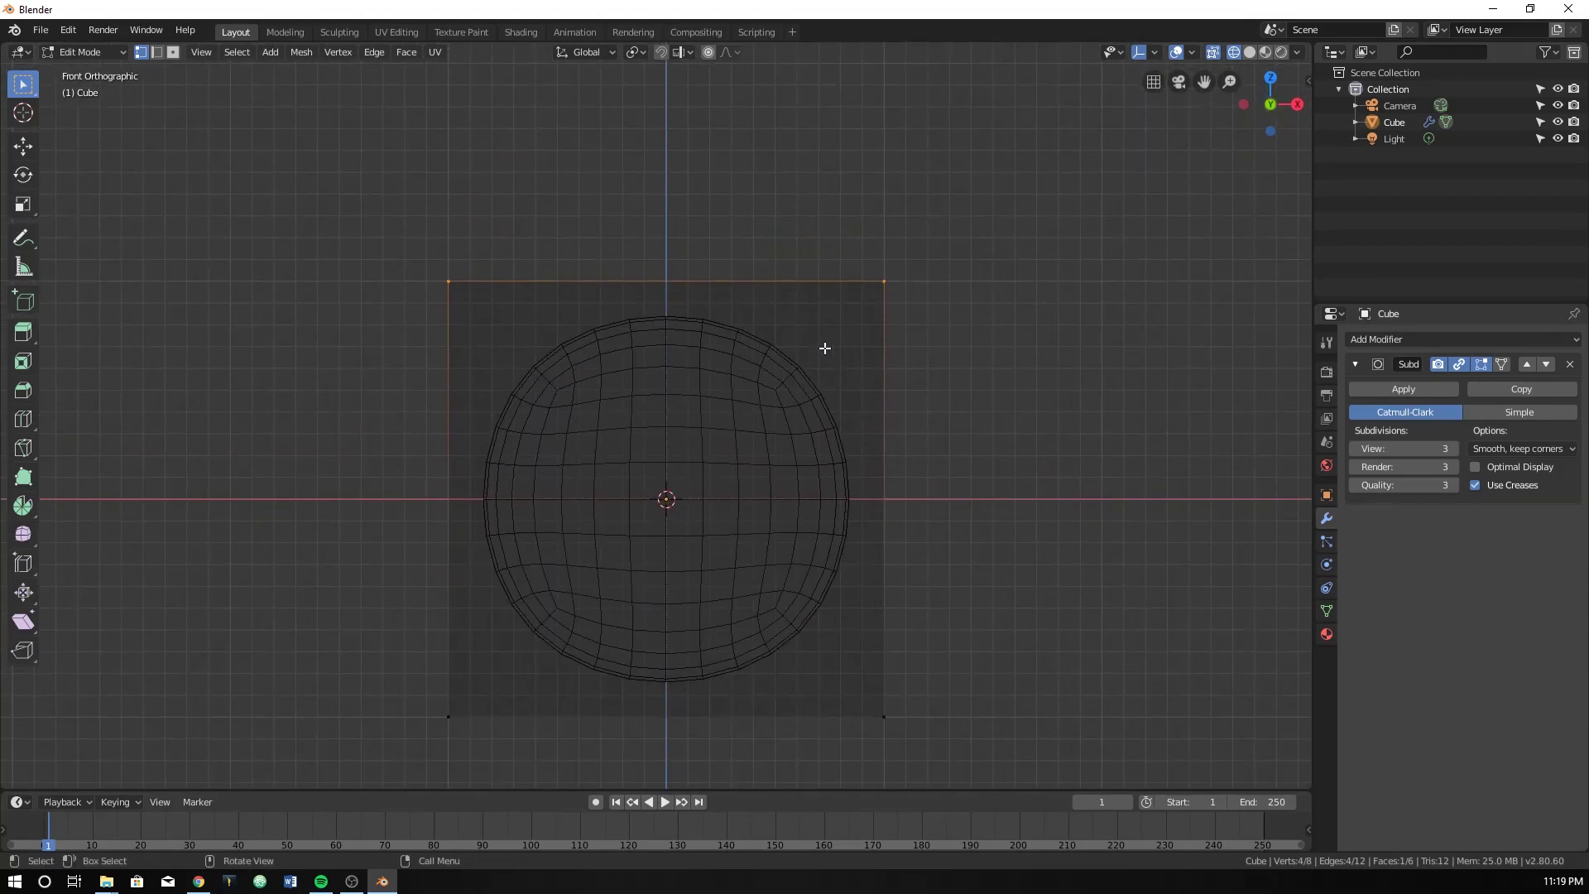
Step: Extrude the cube's top face in place, without any offset
key(e)
click(882, 373)
middle_drag(1000, 344, 856, 408)
key(KP_1)
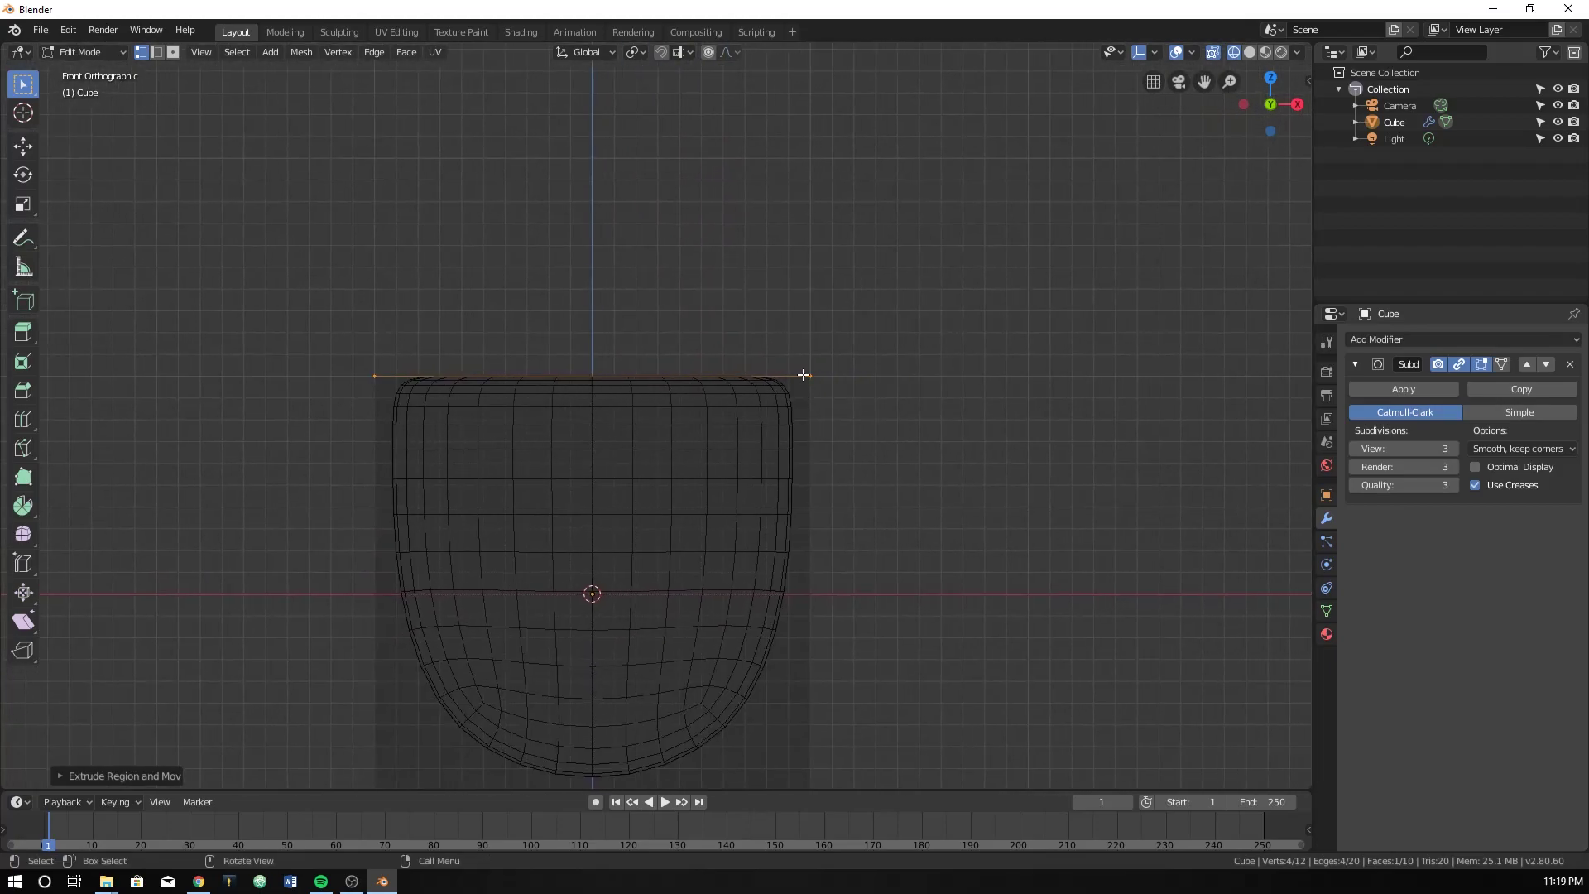
key(g)
key(z)
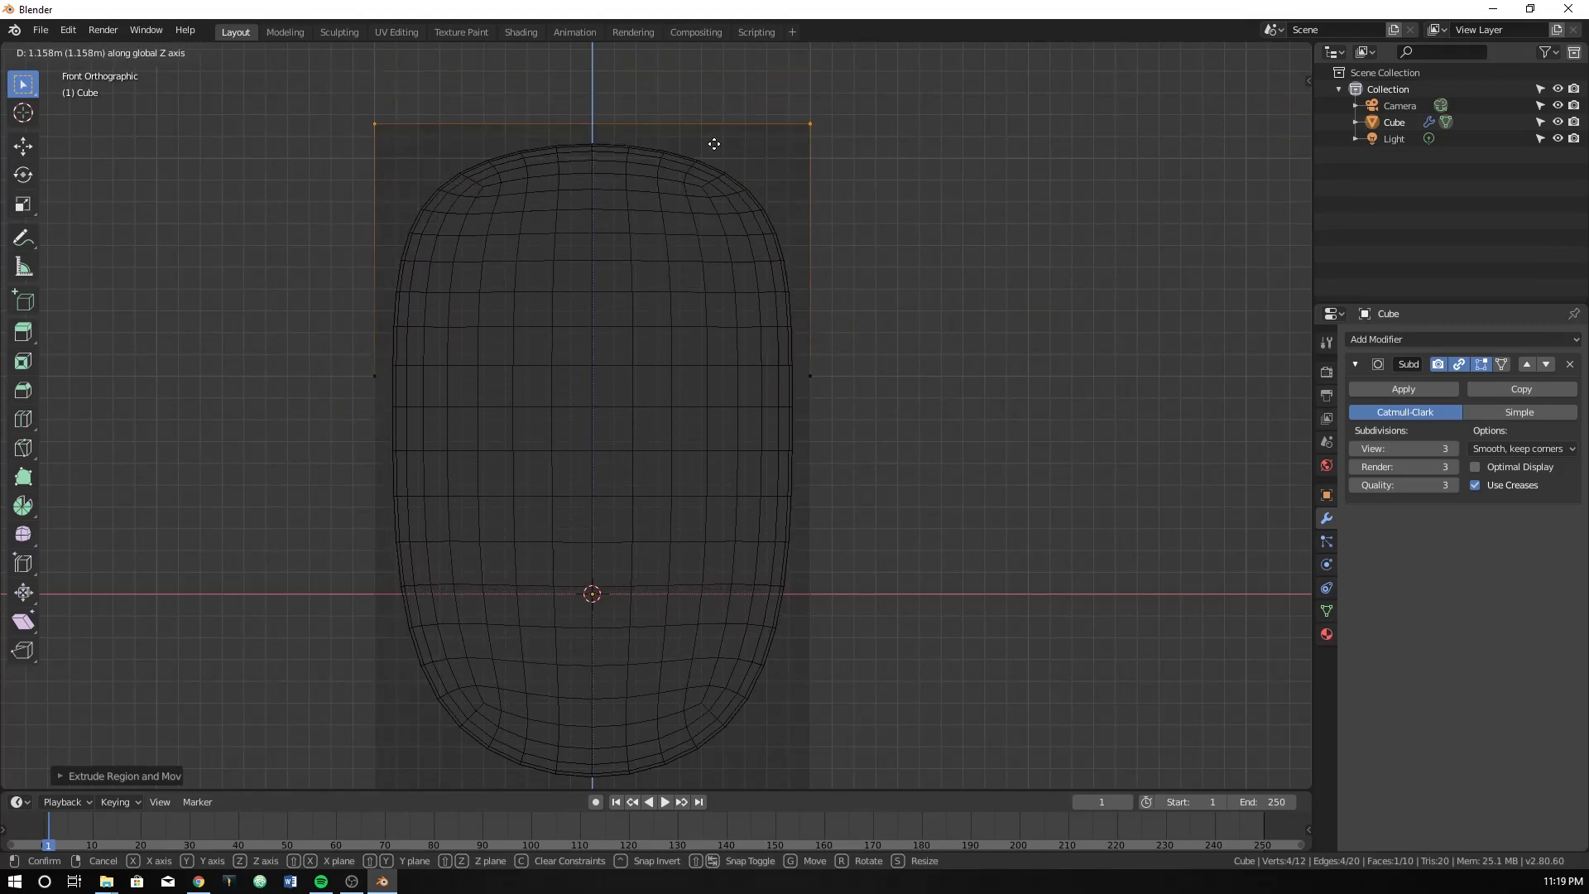
right_click(763, 166)
scroll(553, 433, up, 3)
shift+middle_drag(549, 426, 689, 368)
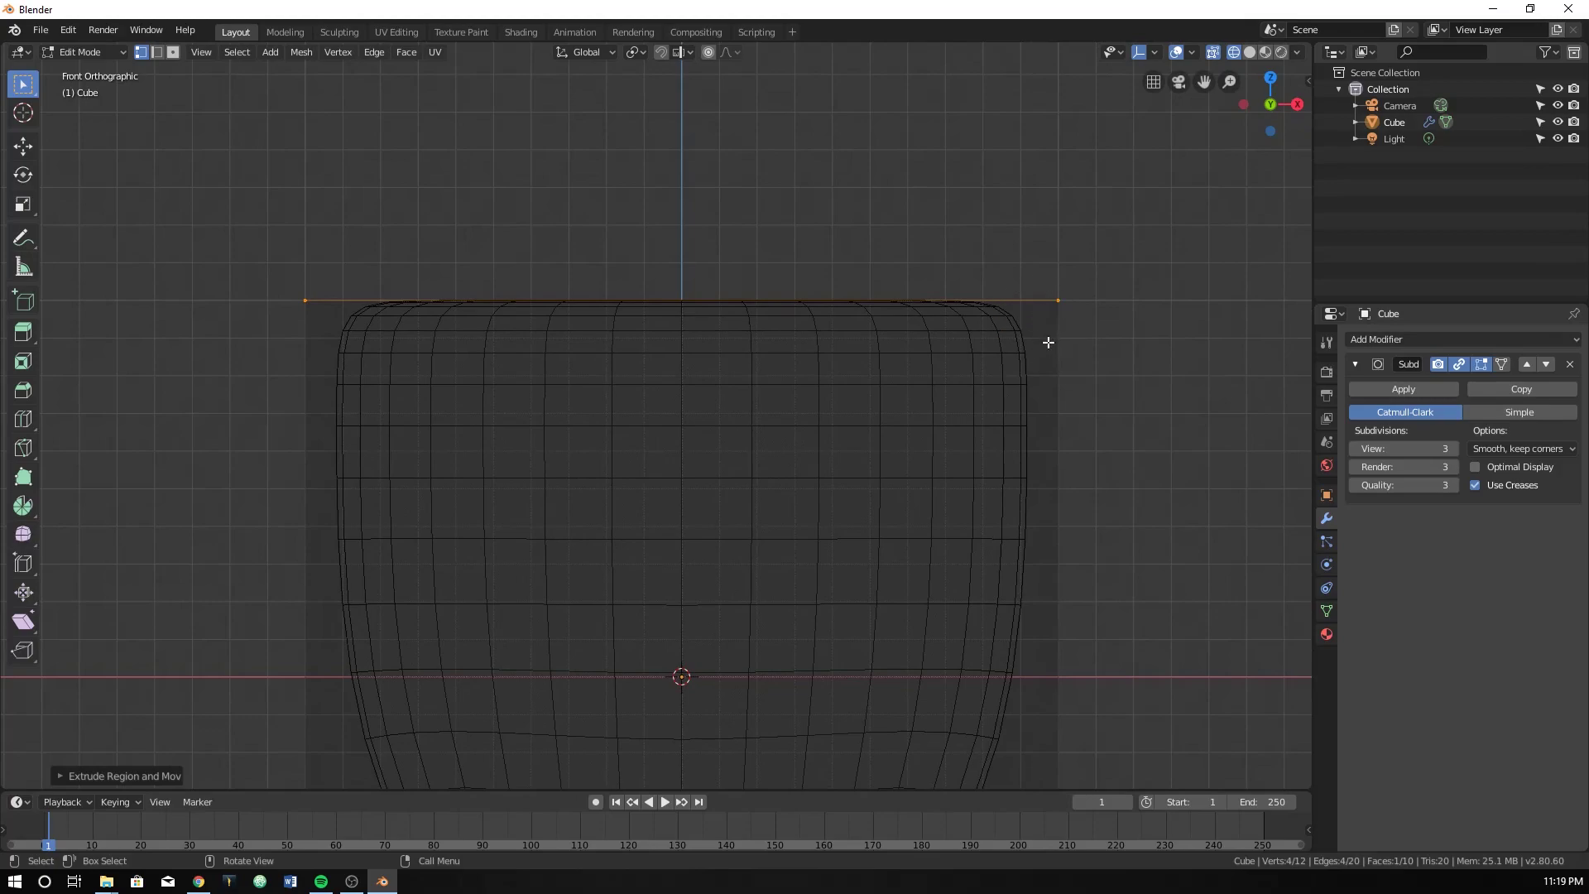
key(e)
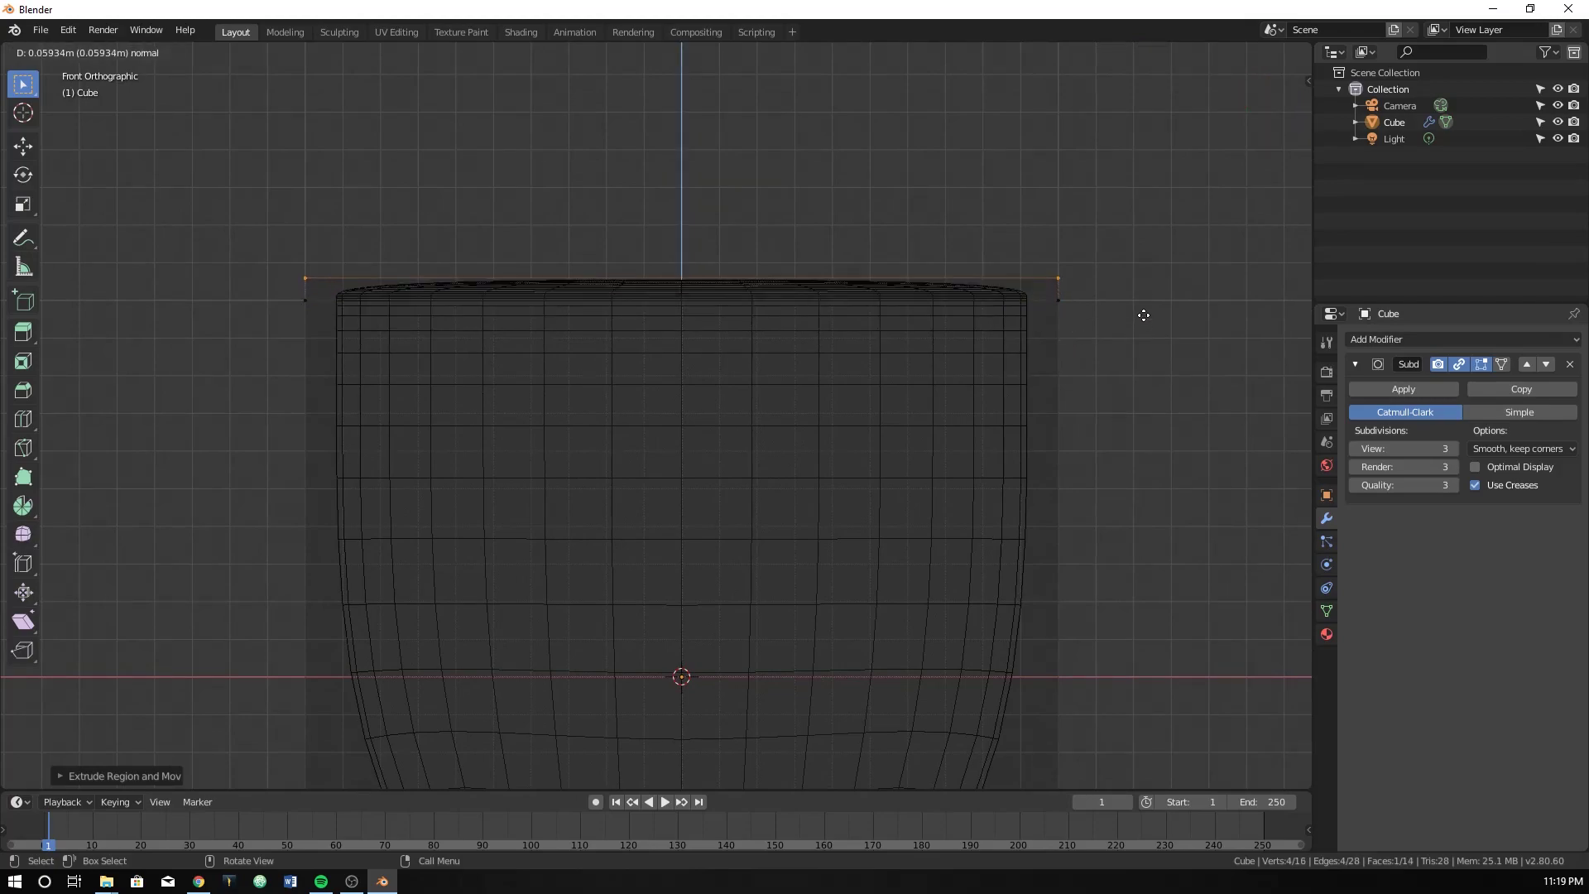
key(Escape)
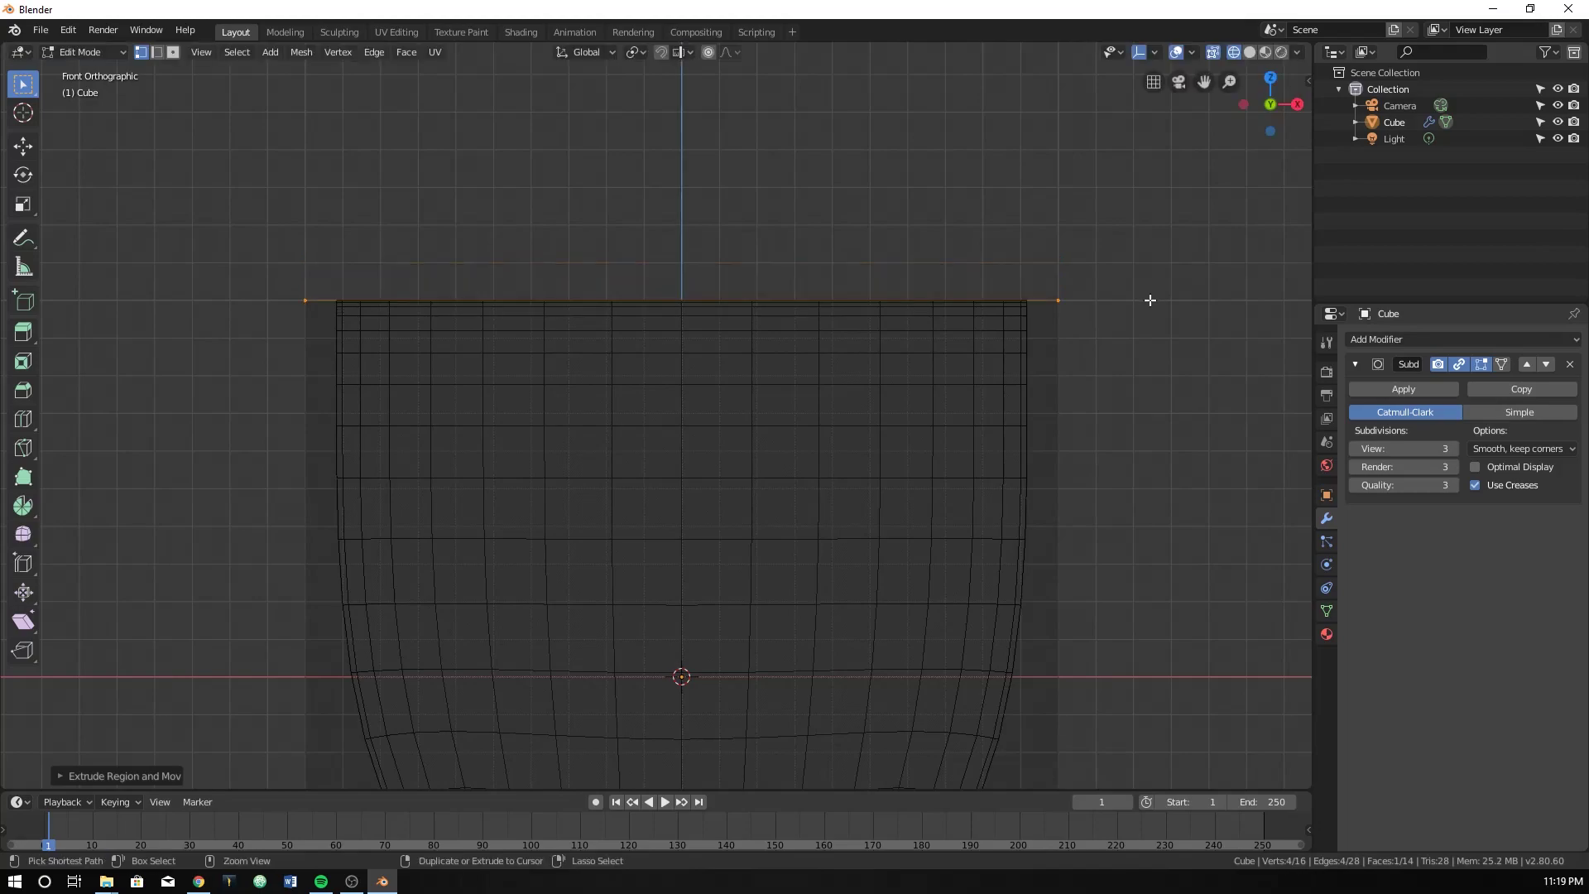
key(ctrl+z)
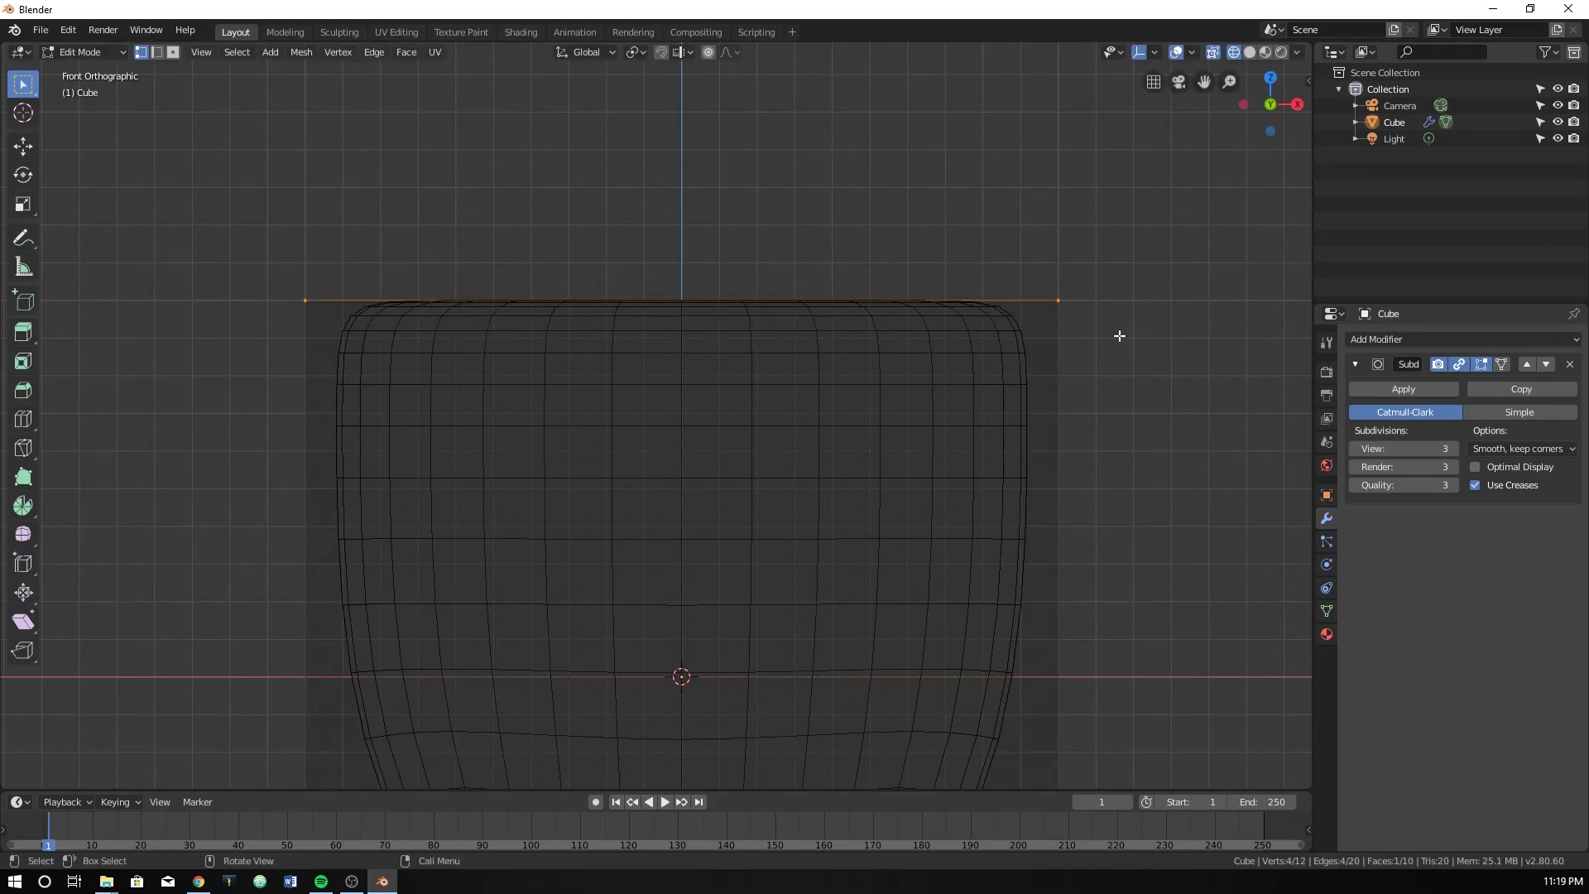
Step: Scale the extruded top face inward in two passes to about two-fifths of the body's width
key(s)
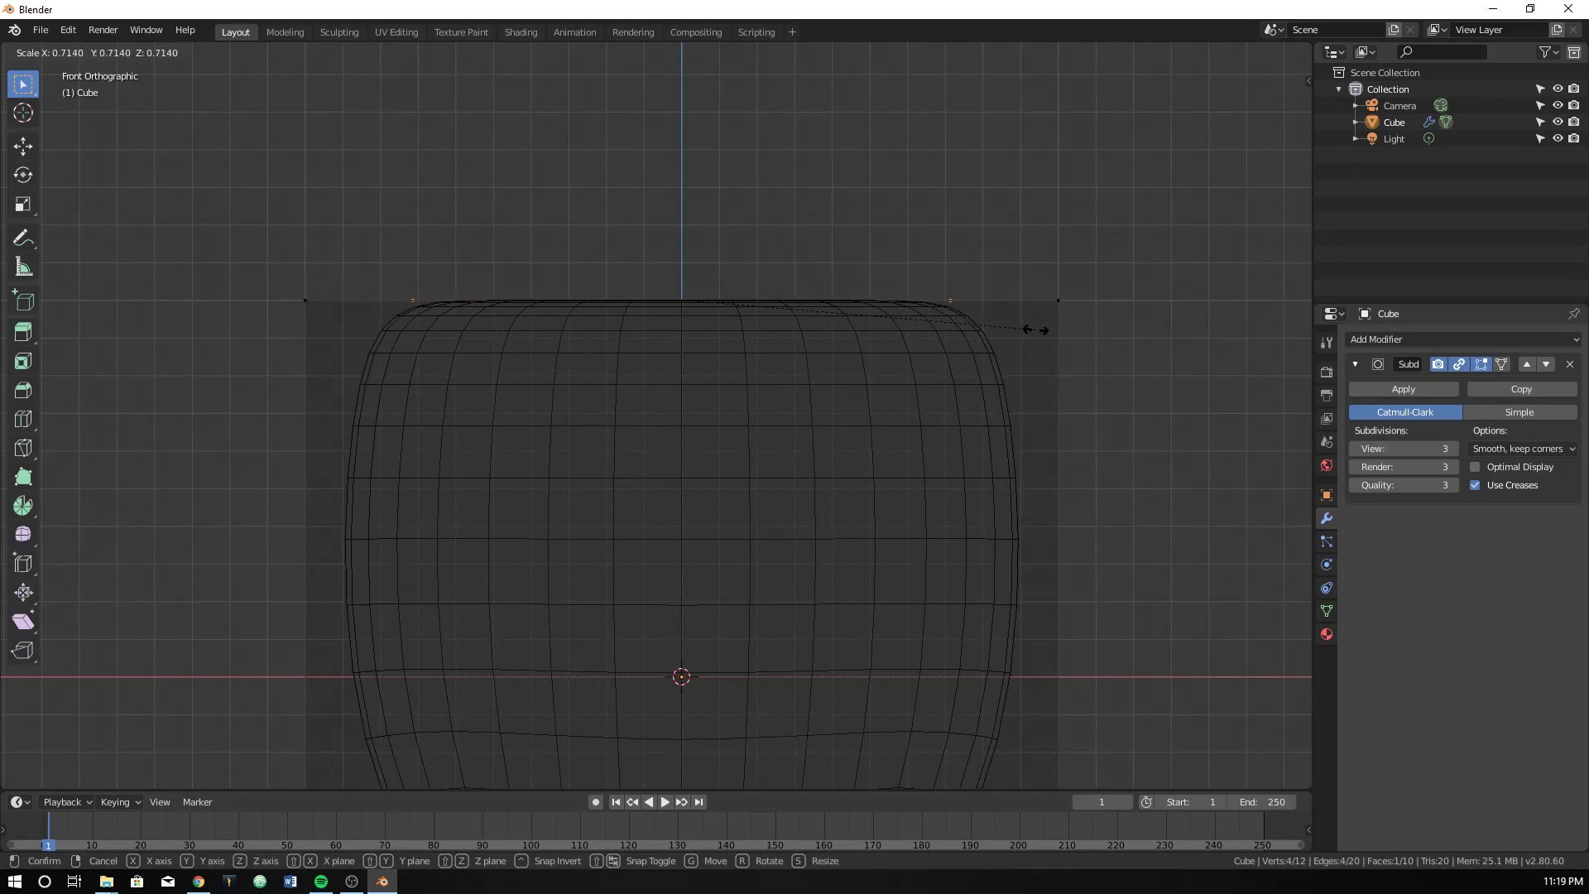
click(910, 315)
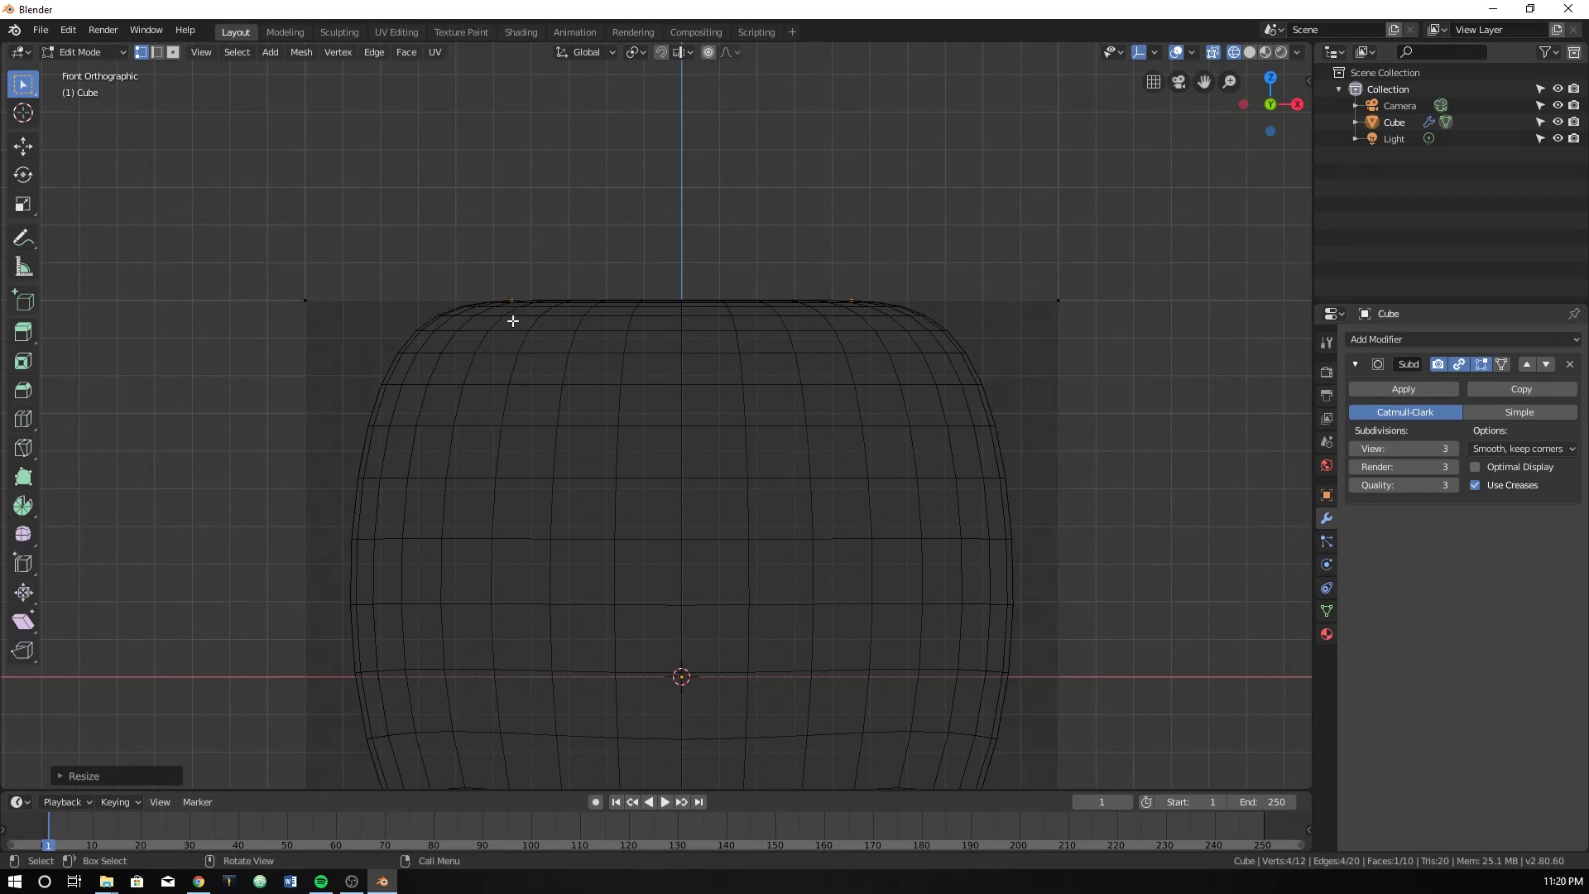
key(s)
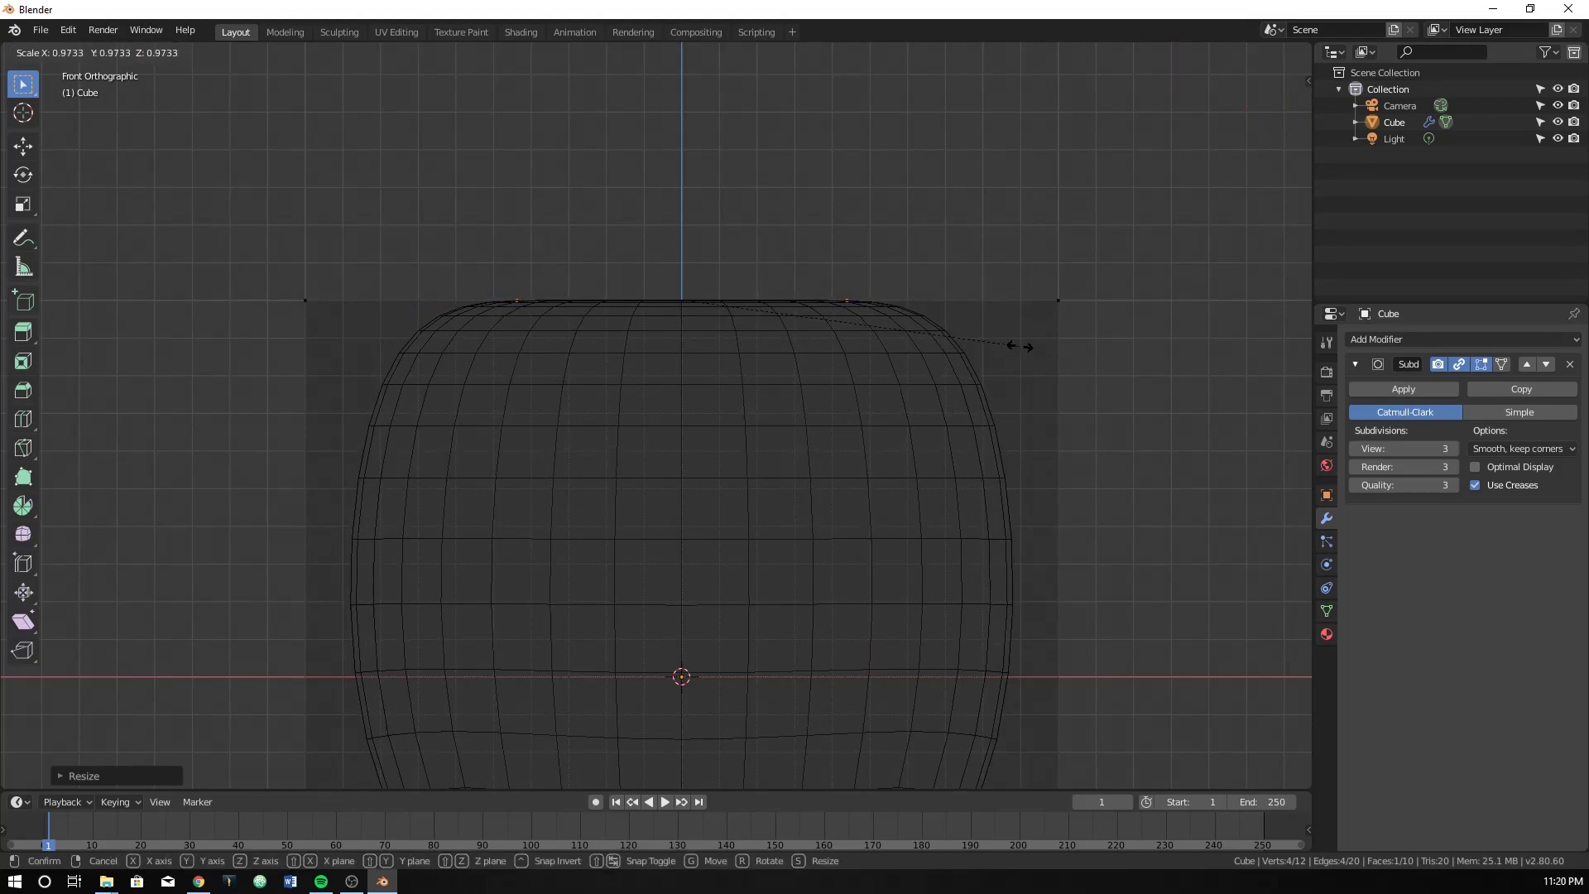
click(1003, 344)
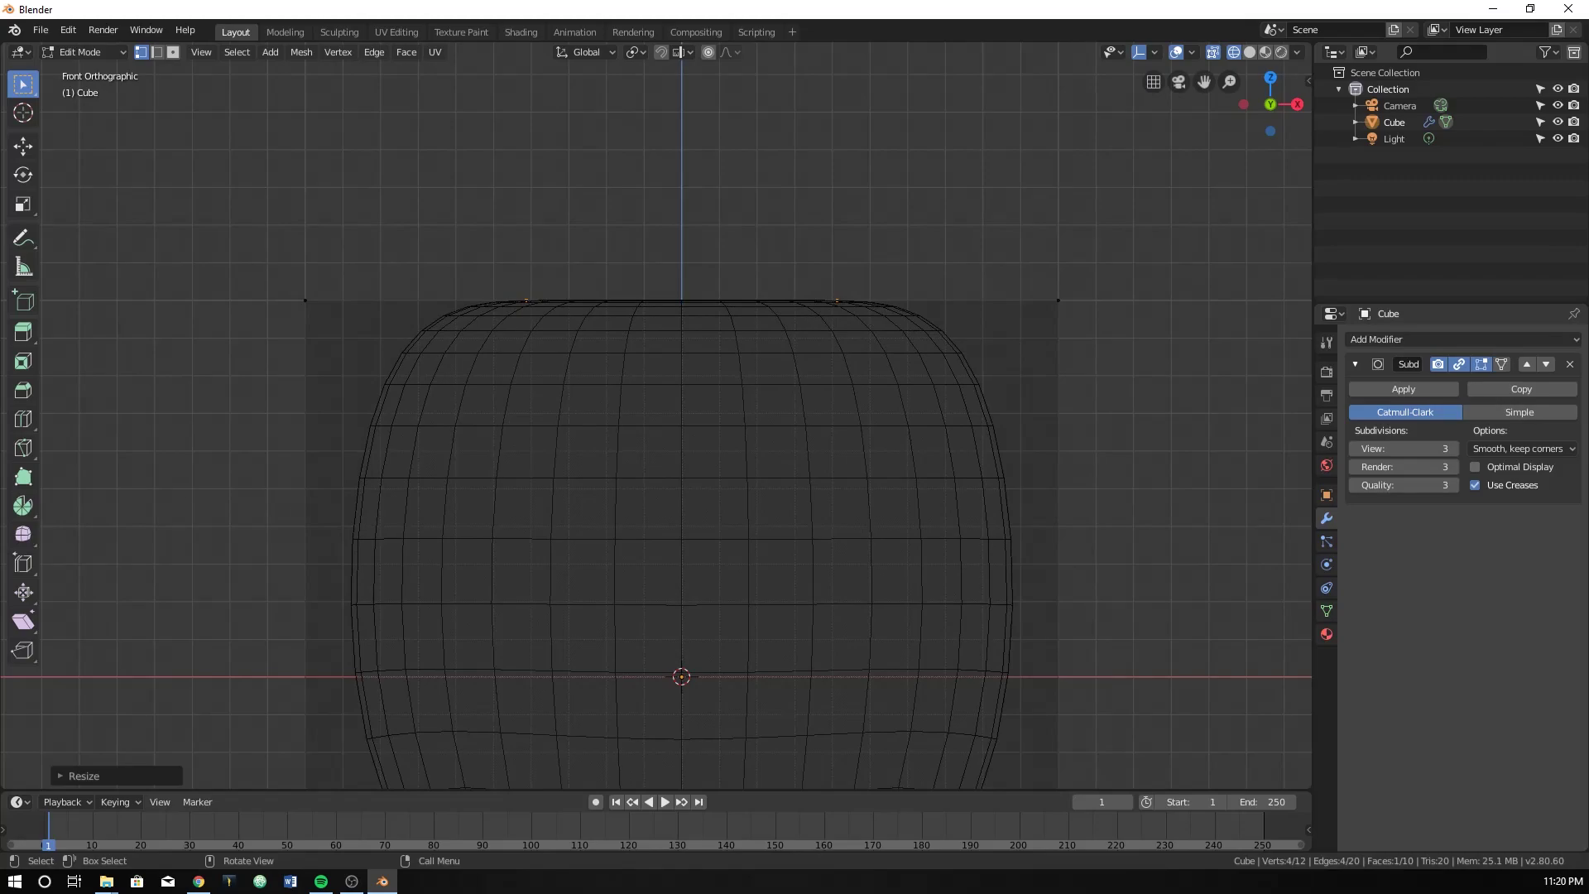
Step: Check the stud's proportions in the head.png reference image and return to Blender
key(super+e)
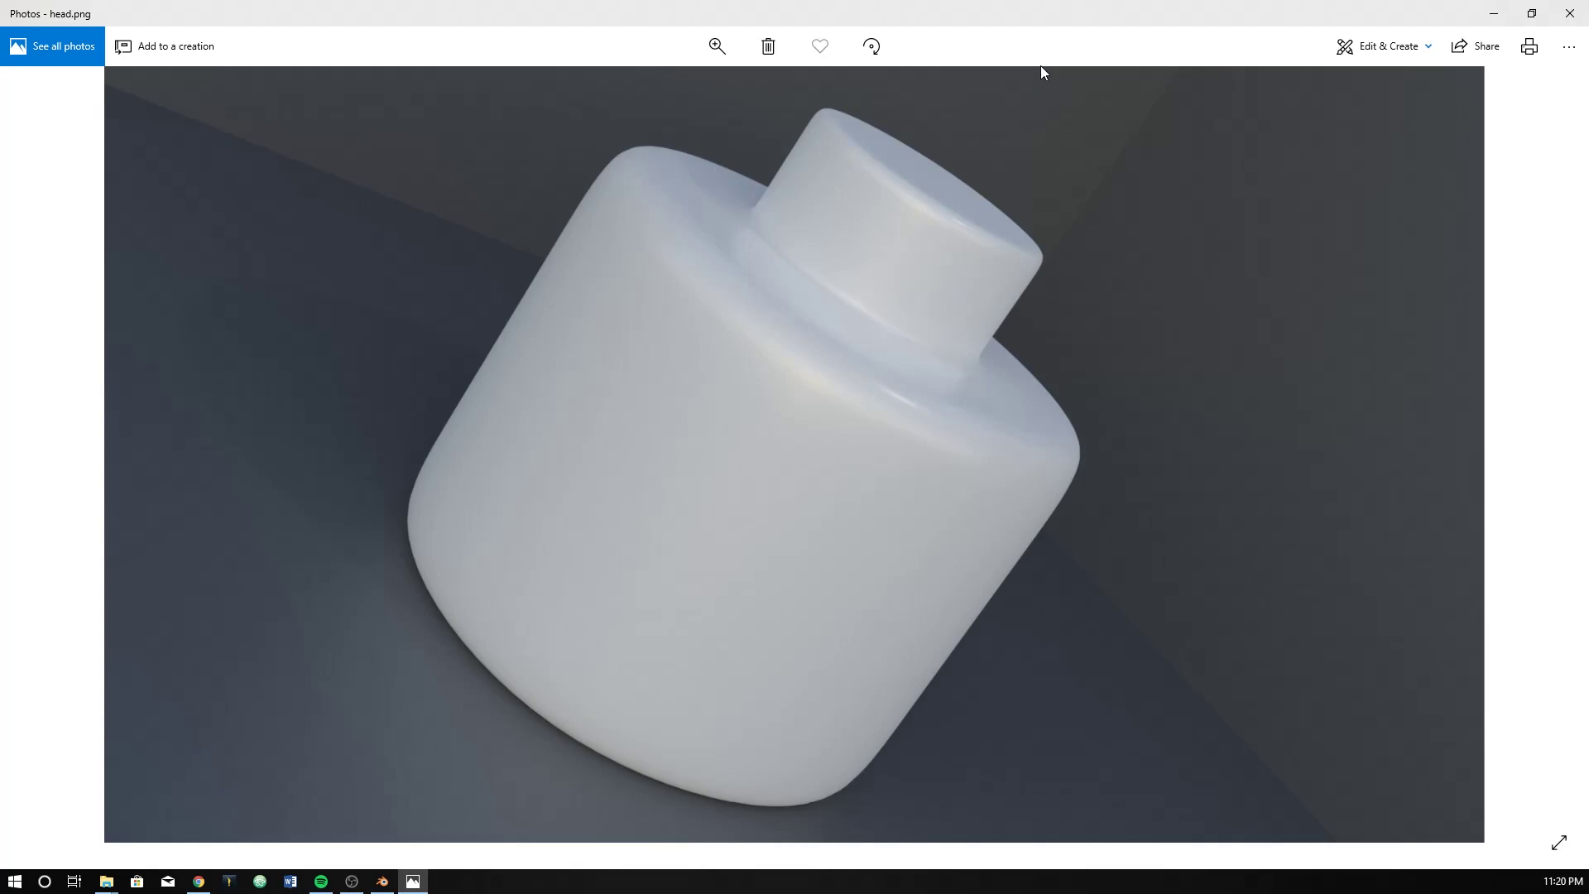
key(super+Down)
key(super+Down)
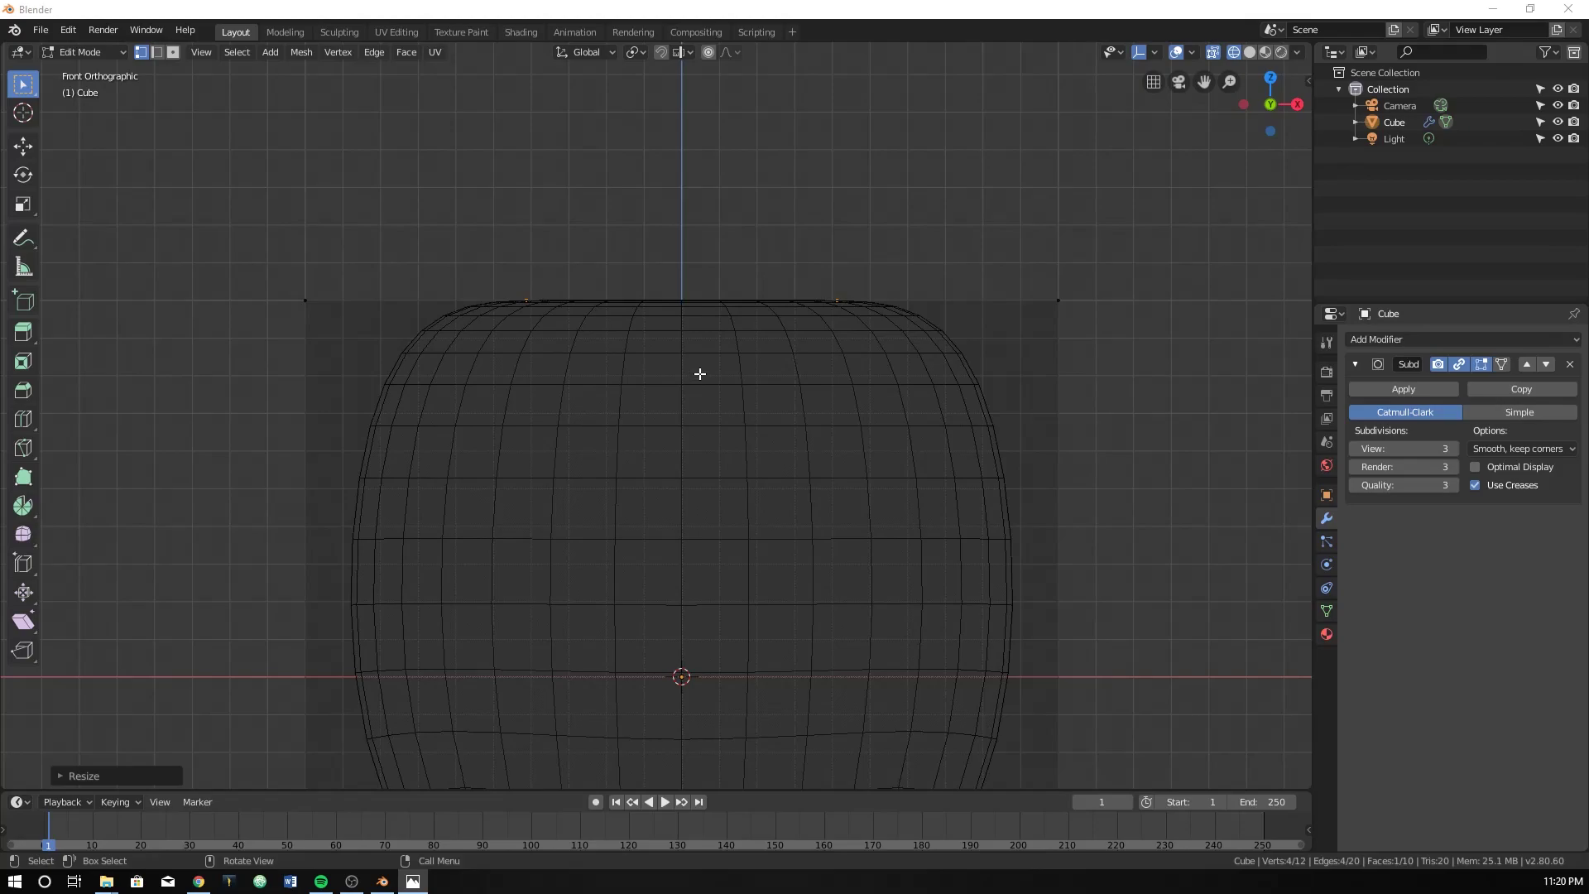
Step: Scale the inner top face slightly smaller and extrude it upward about 0.43 m to form the stud
scroll(700, 377, down, 3)
scroll(683, 372, up, 3)
key(s)
right_click(840, 252)
key(s)
click(799, 394)
key(e)
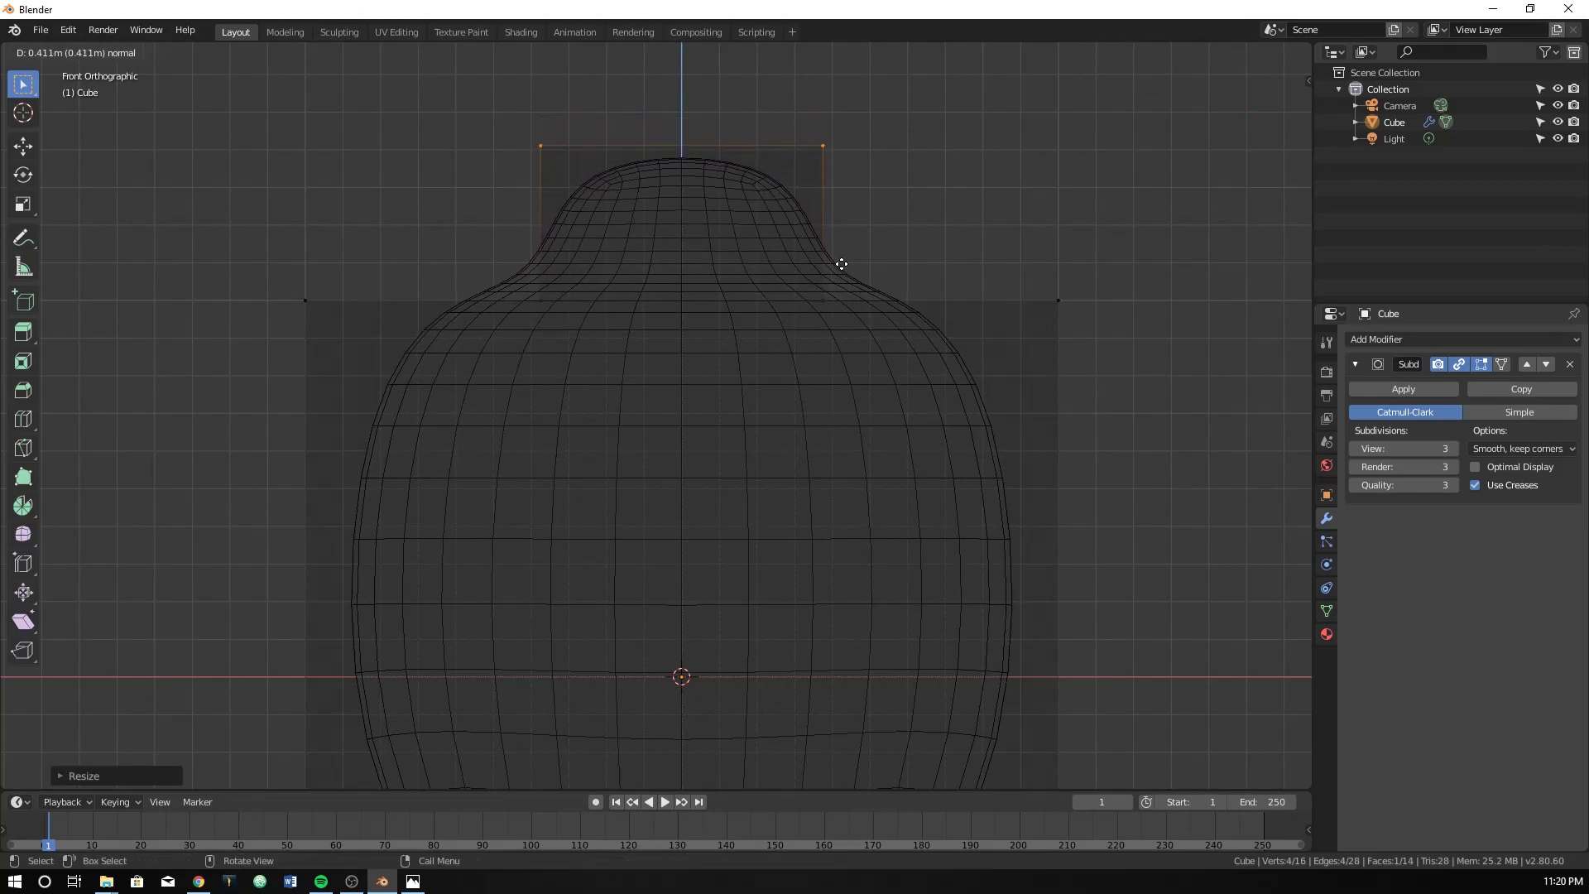
click(840, 255)
Step: Add two loop cuts around the stud, one slid about 0.68 toward its base and one just below its top edge
scroll(840, 331, down, 8)
scroll(712, 580, up, 3)
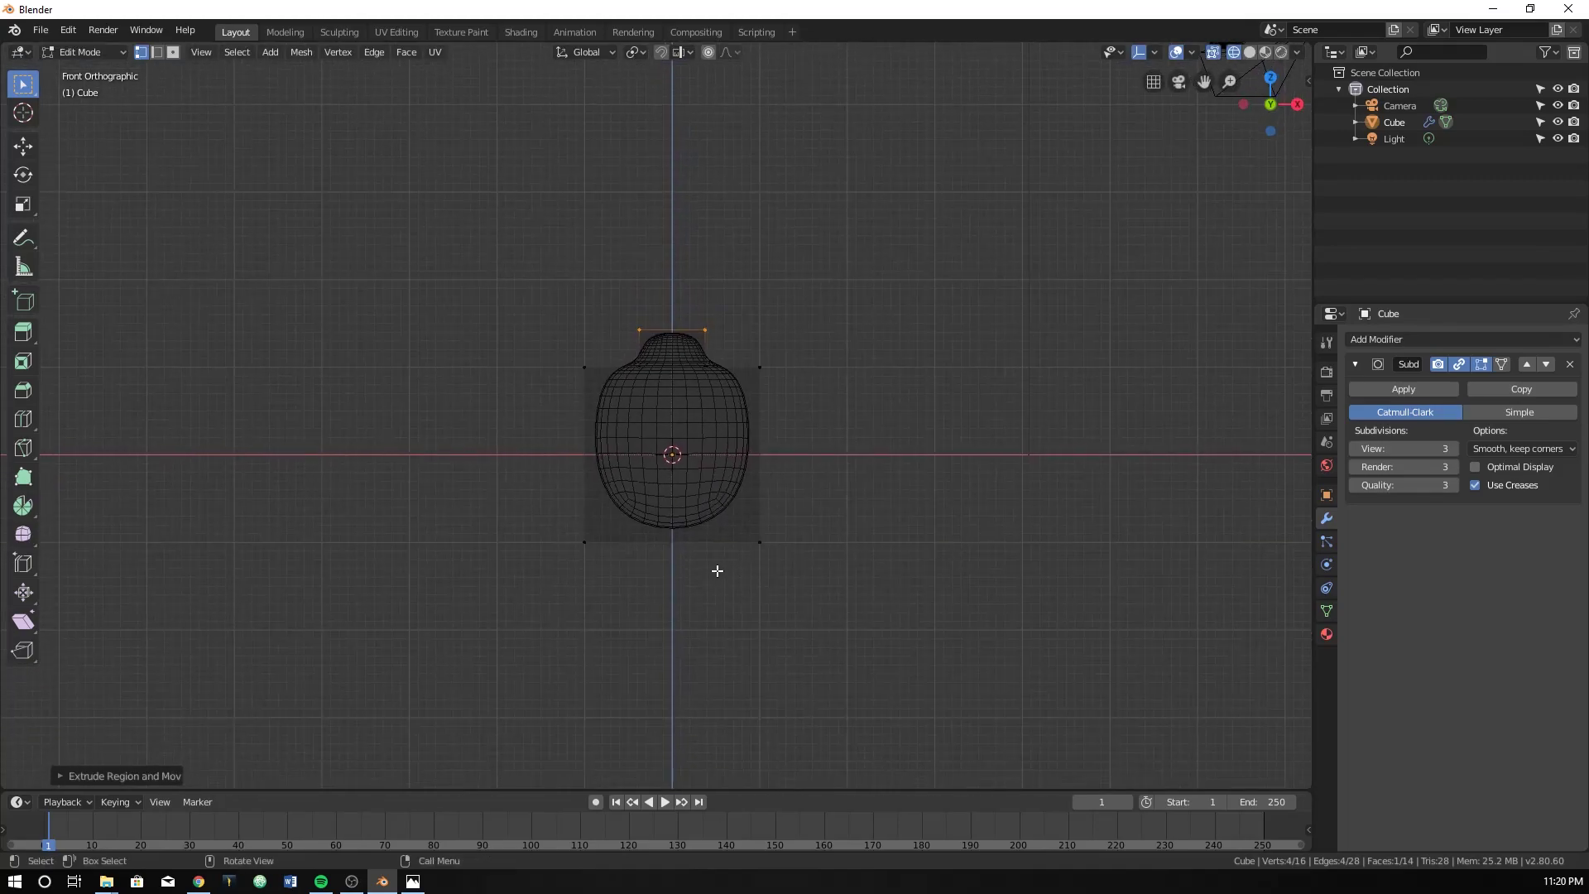
scroll(770, 329, up, 3)
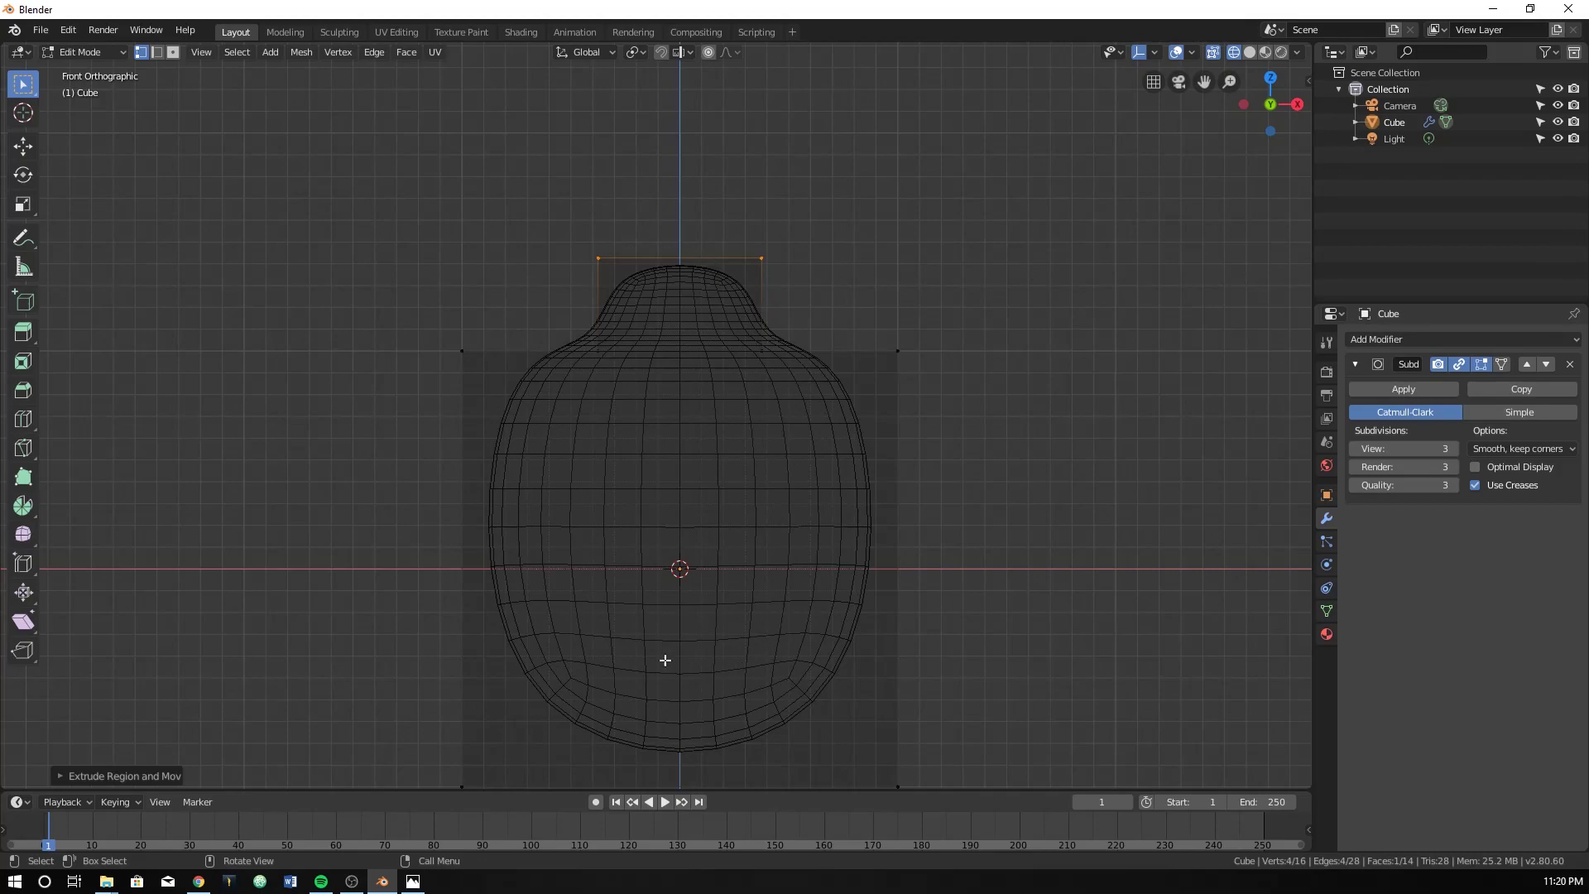
scroll(745, 373, up, 3)
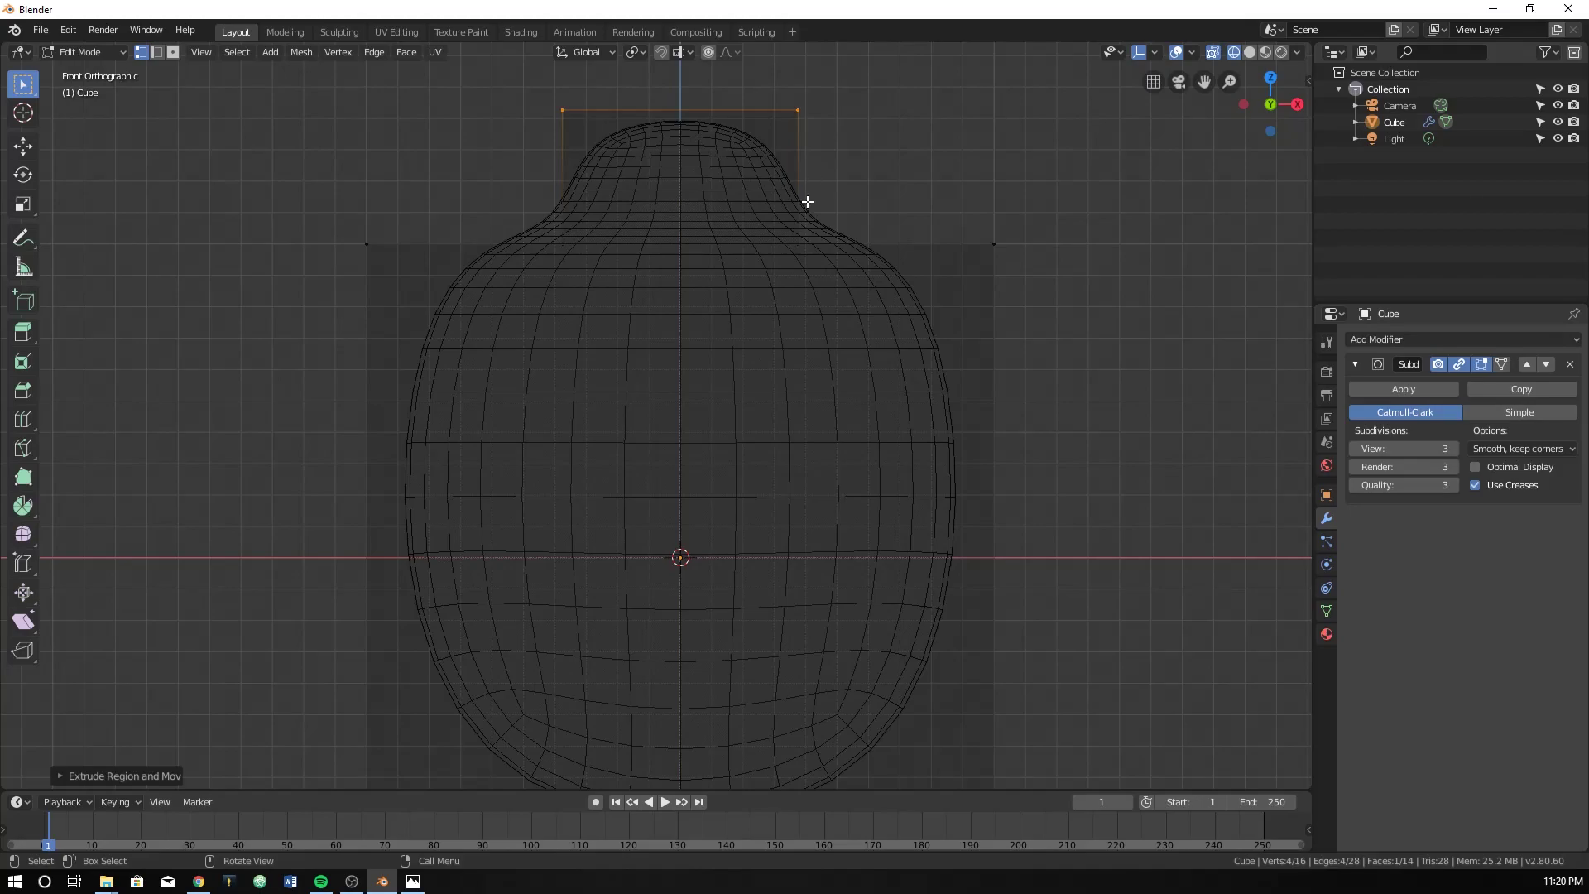
key(ctrl+r)
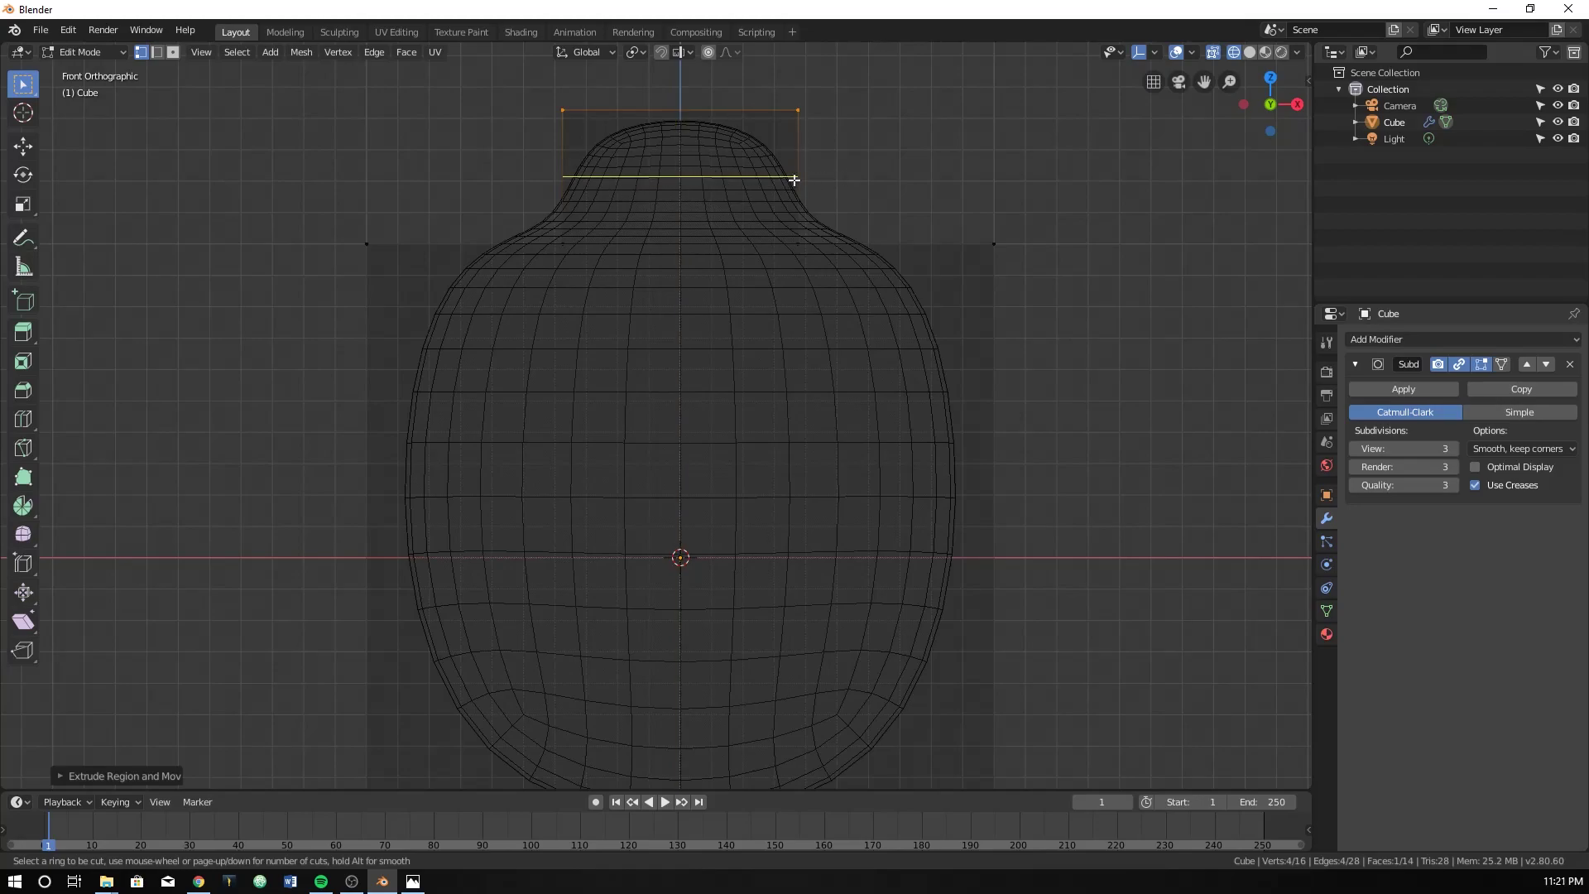
click(799, 176)
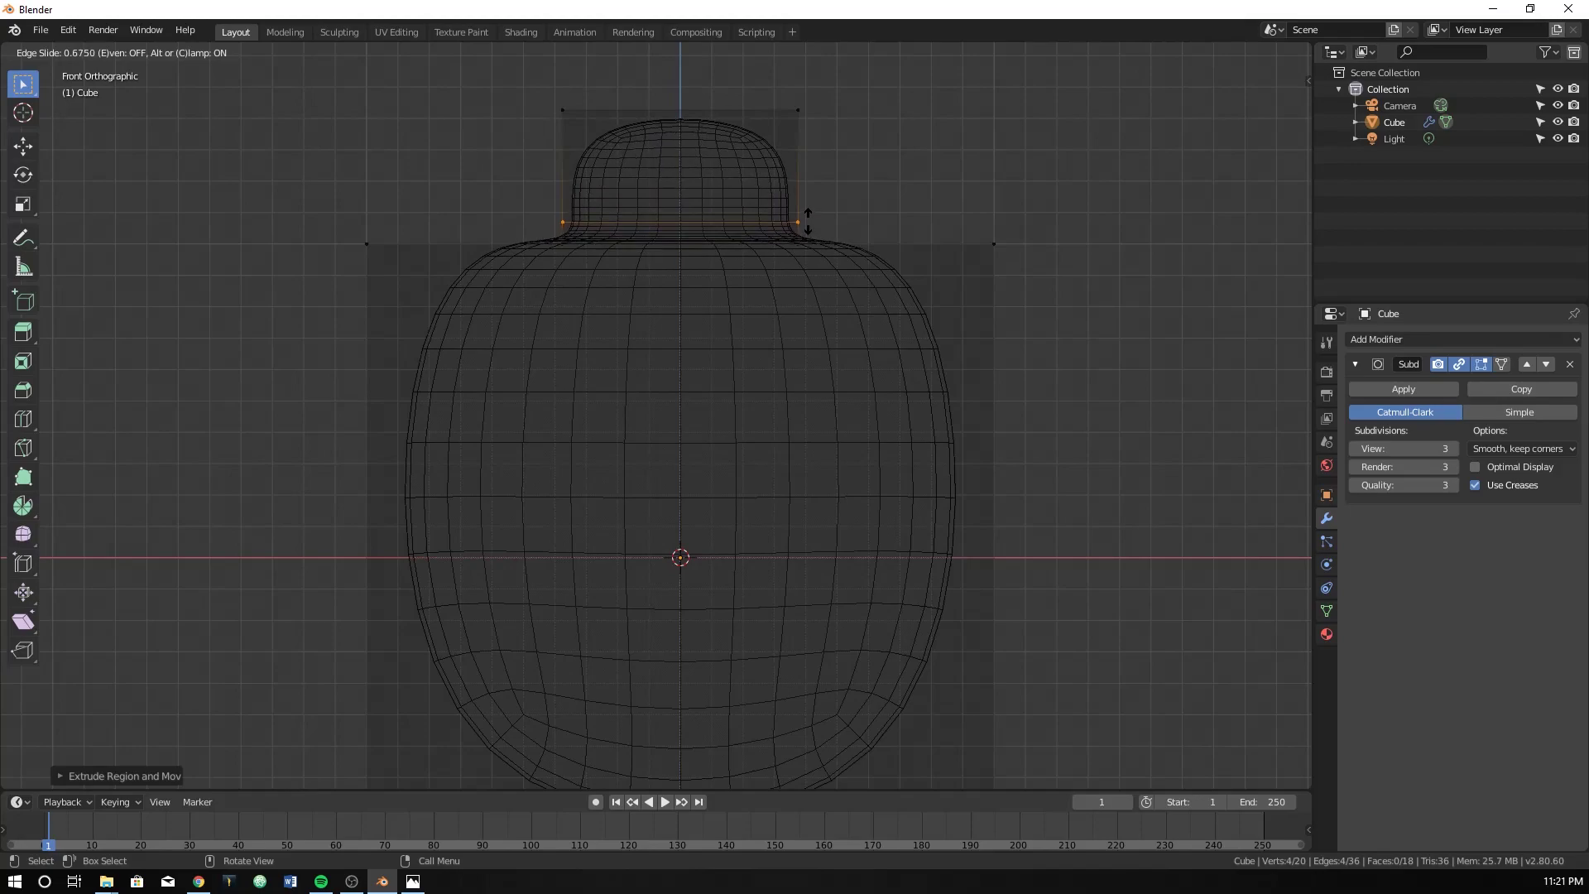
click(808, 219)
key(ctrl+r)
click(799, 167)
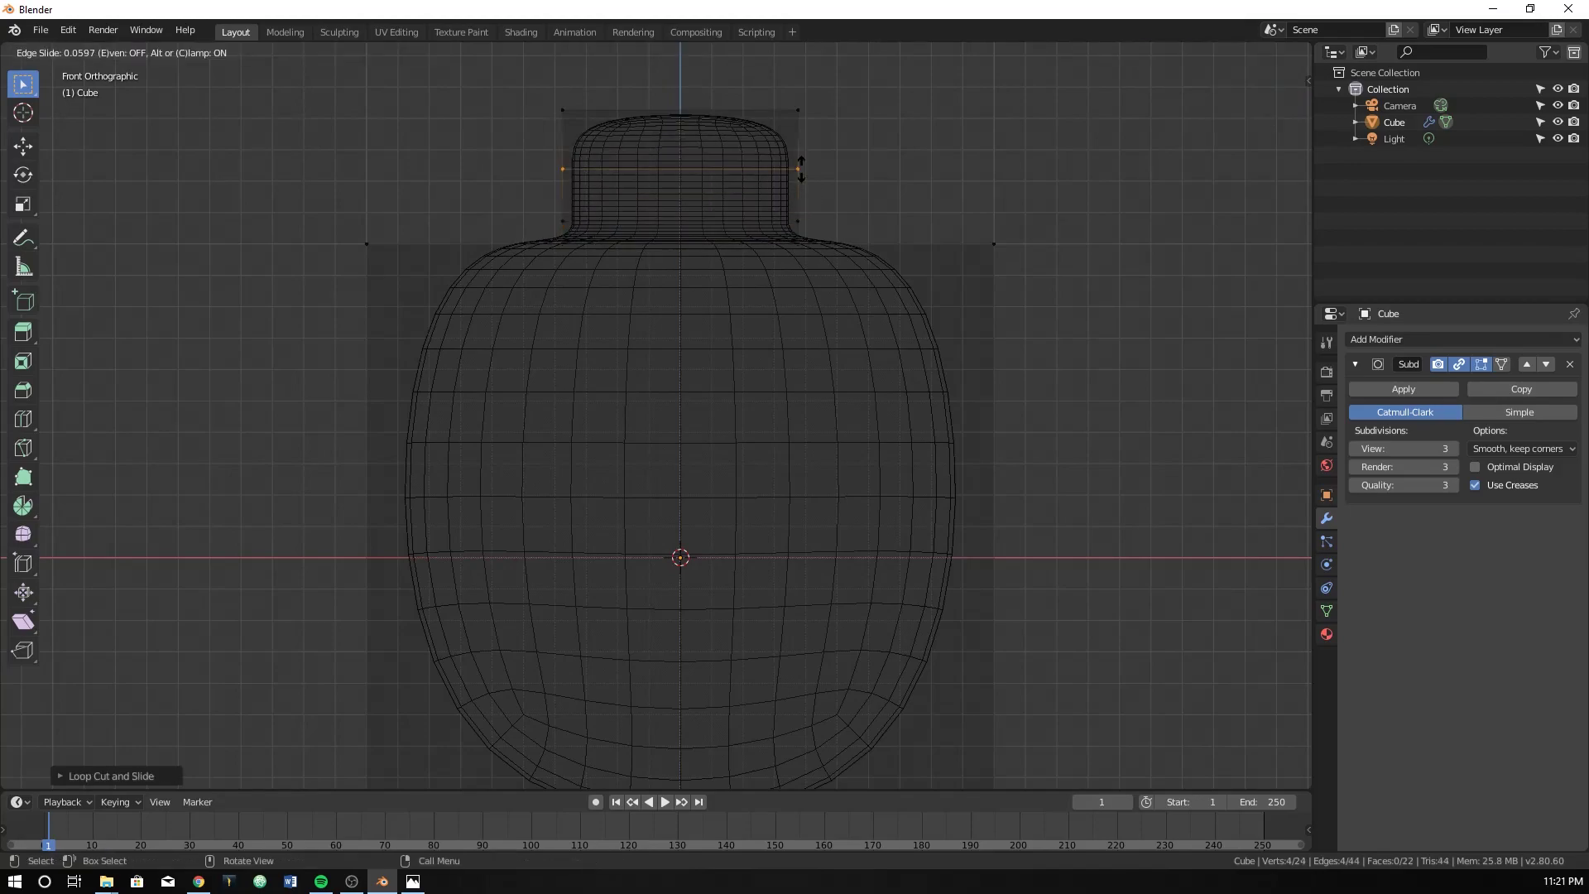
click(805, 120)
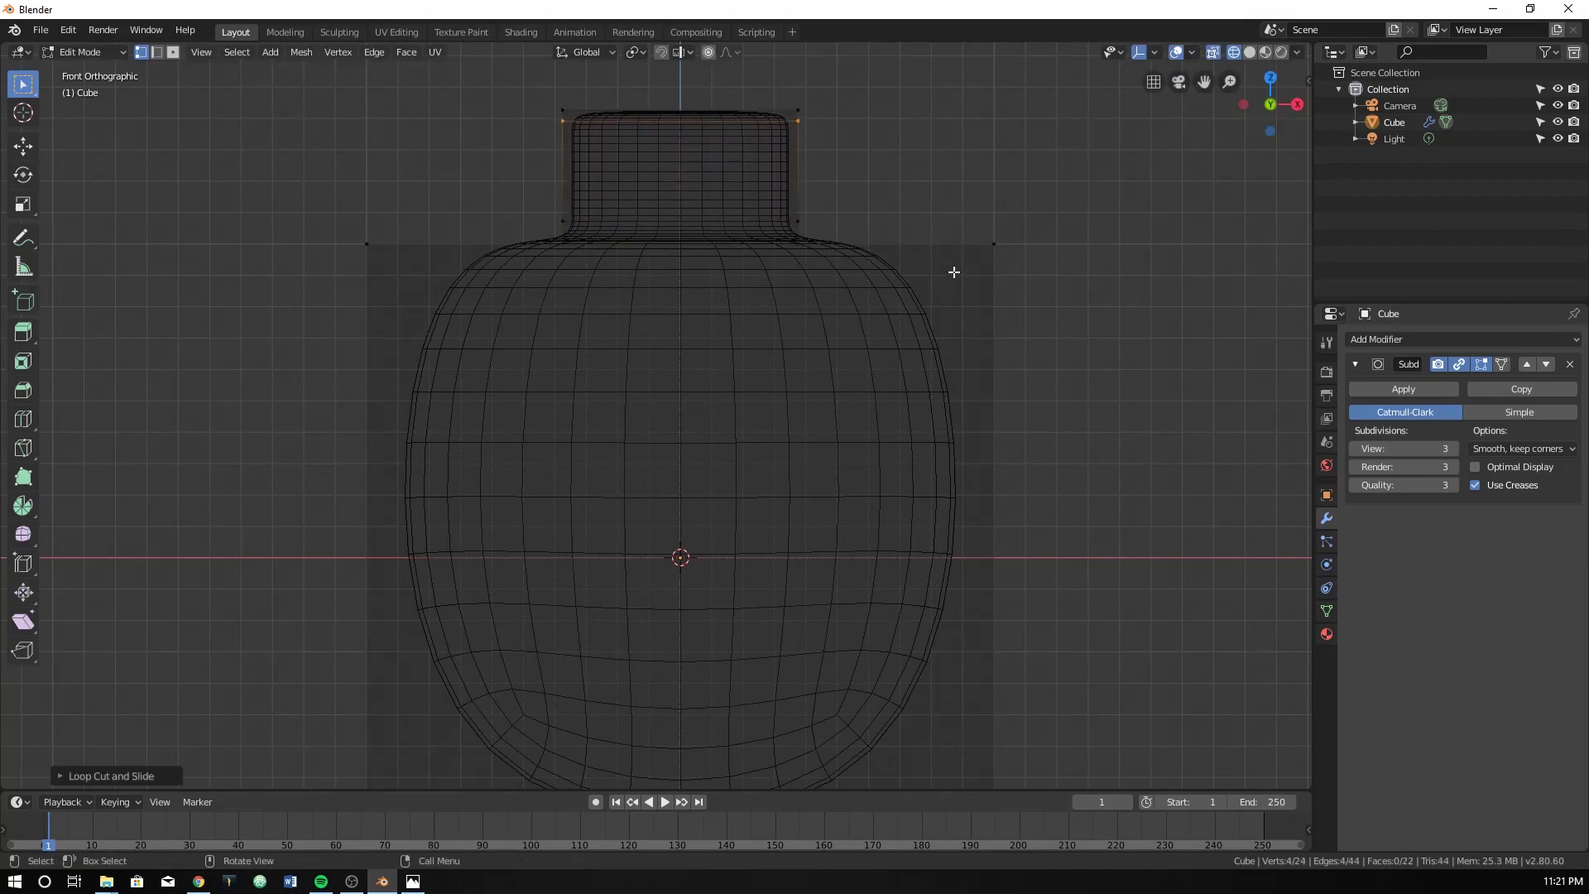
Step: Add a loop cut around the main body, slid about 0.74 toward its upper edge, and return the viewport to solid shading
key(ctrl+r)
click(996, 556)
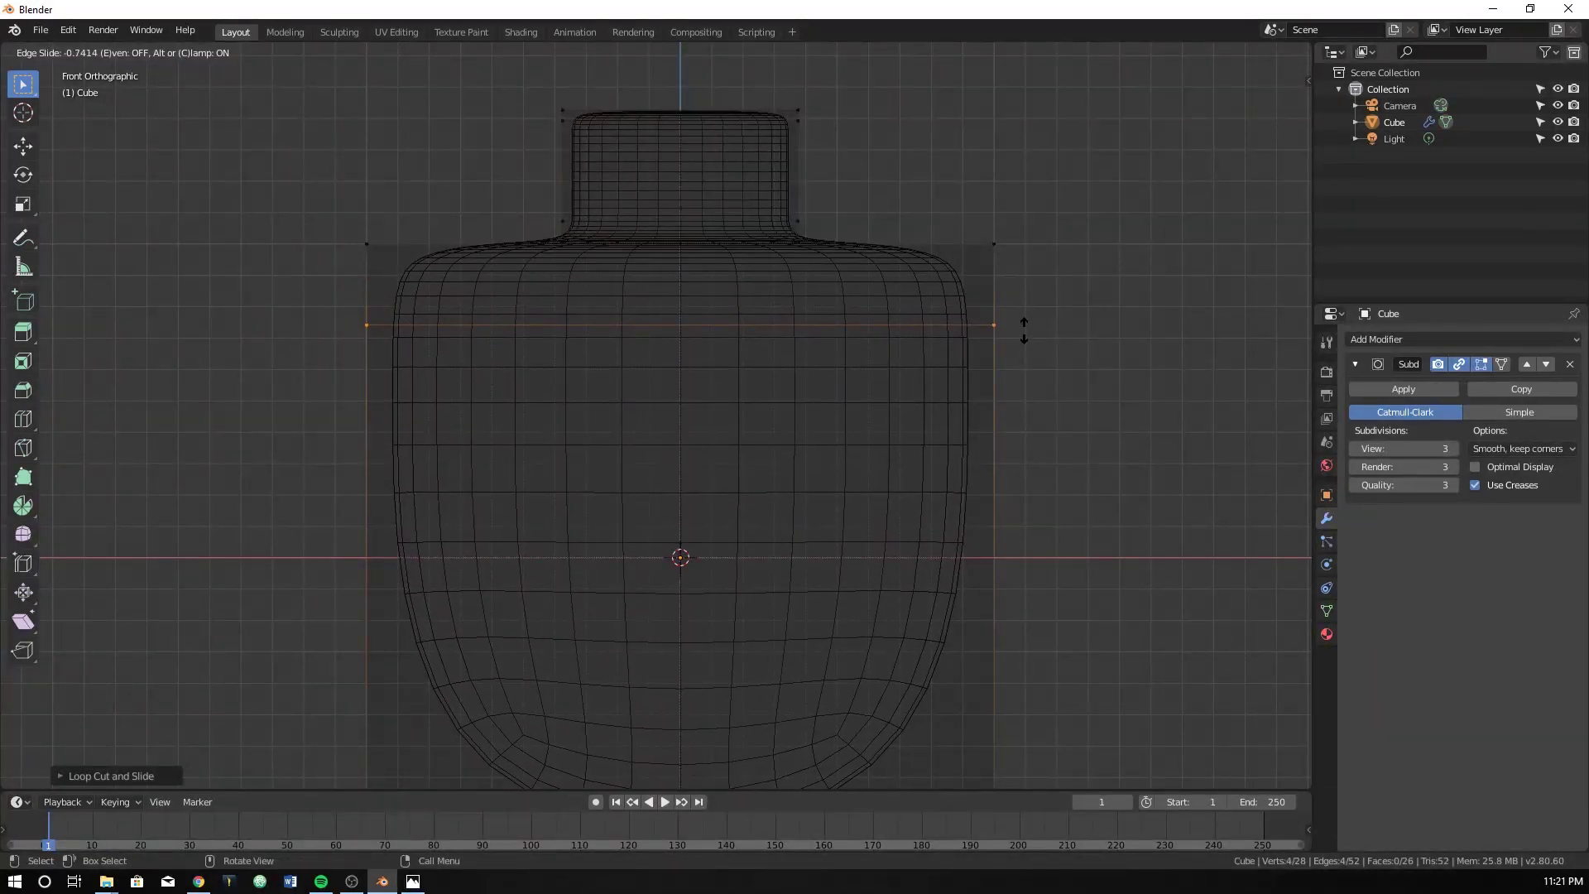
click(1024, 329)
middle_drag(990, 261, 978, 359)
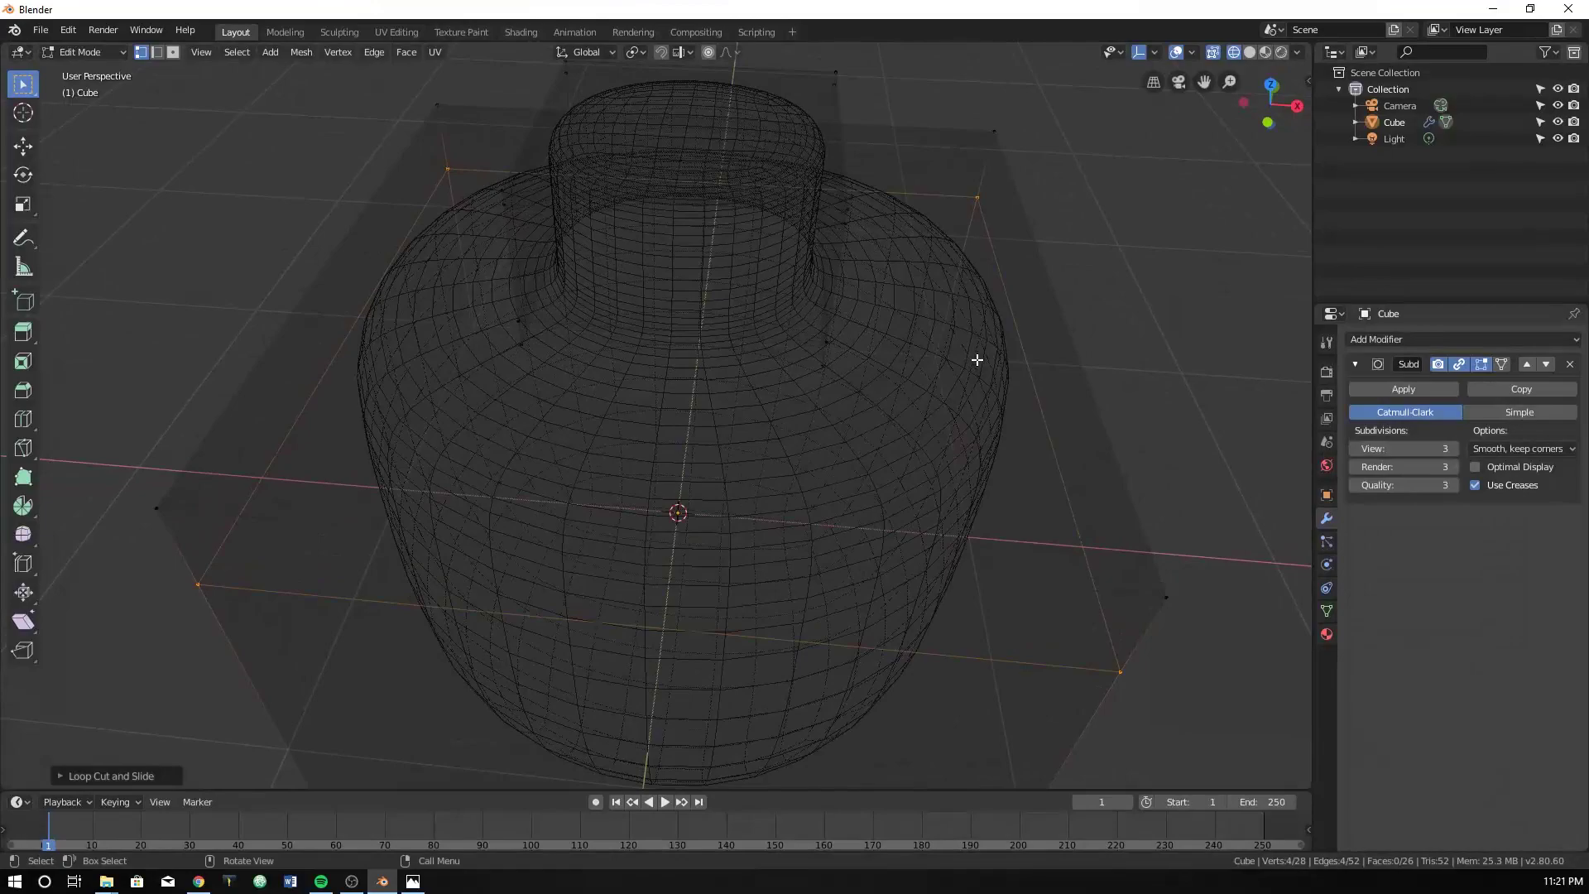
key(z)
click(1076, 360)
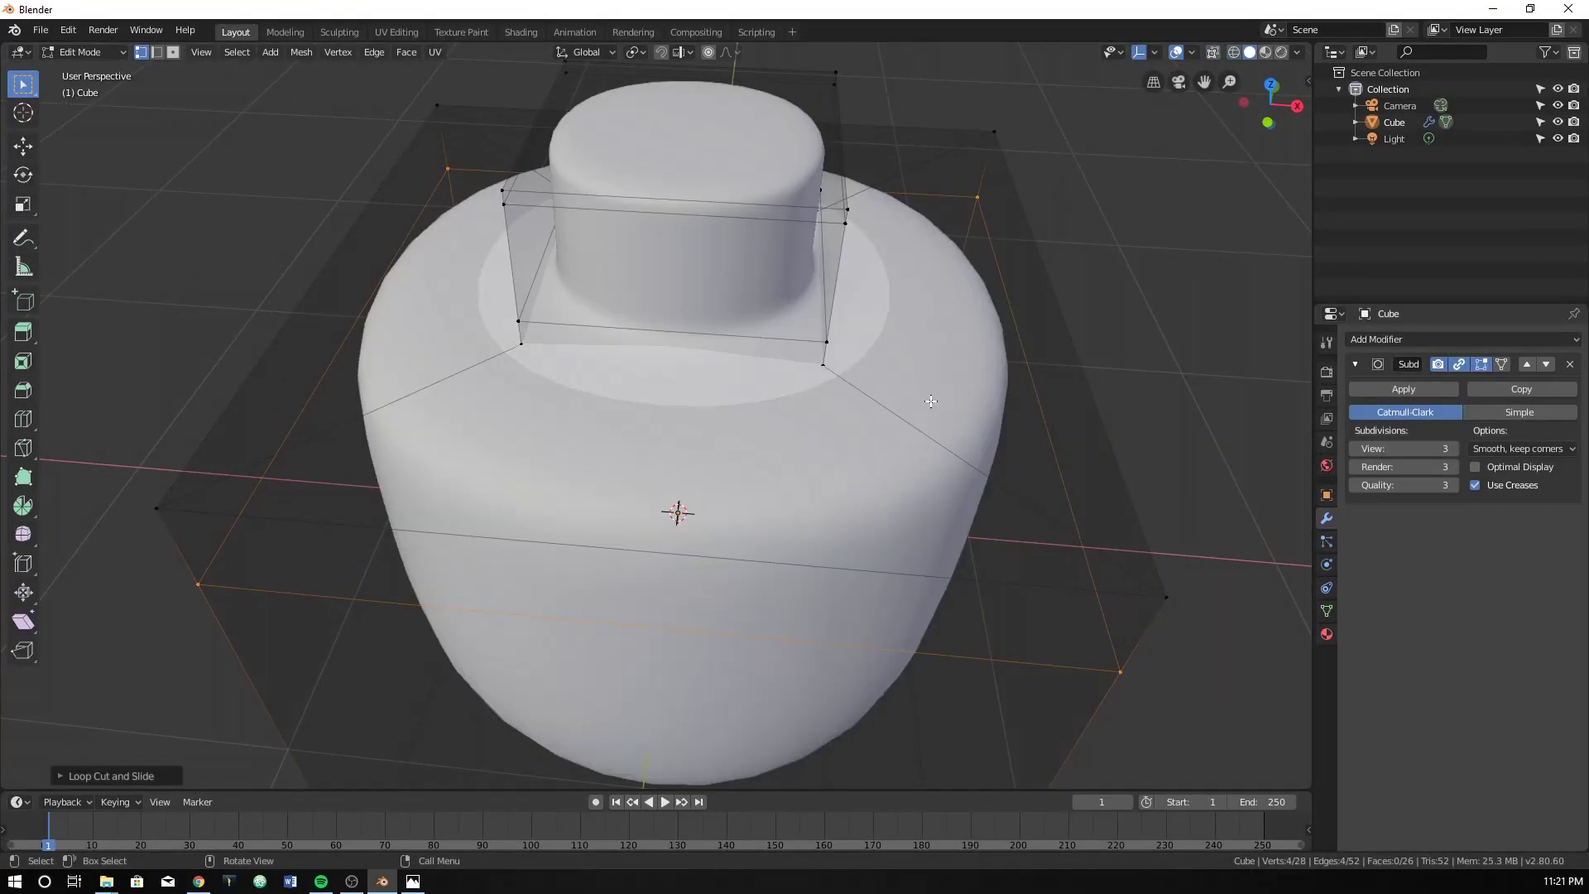
Step: Add two loop cuts on the body's top around the stud, one slid about 0.5 toward the stud and one near the outer edge
key(ctrl)
key(ctrl+r)
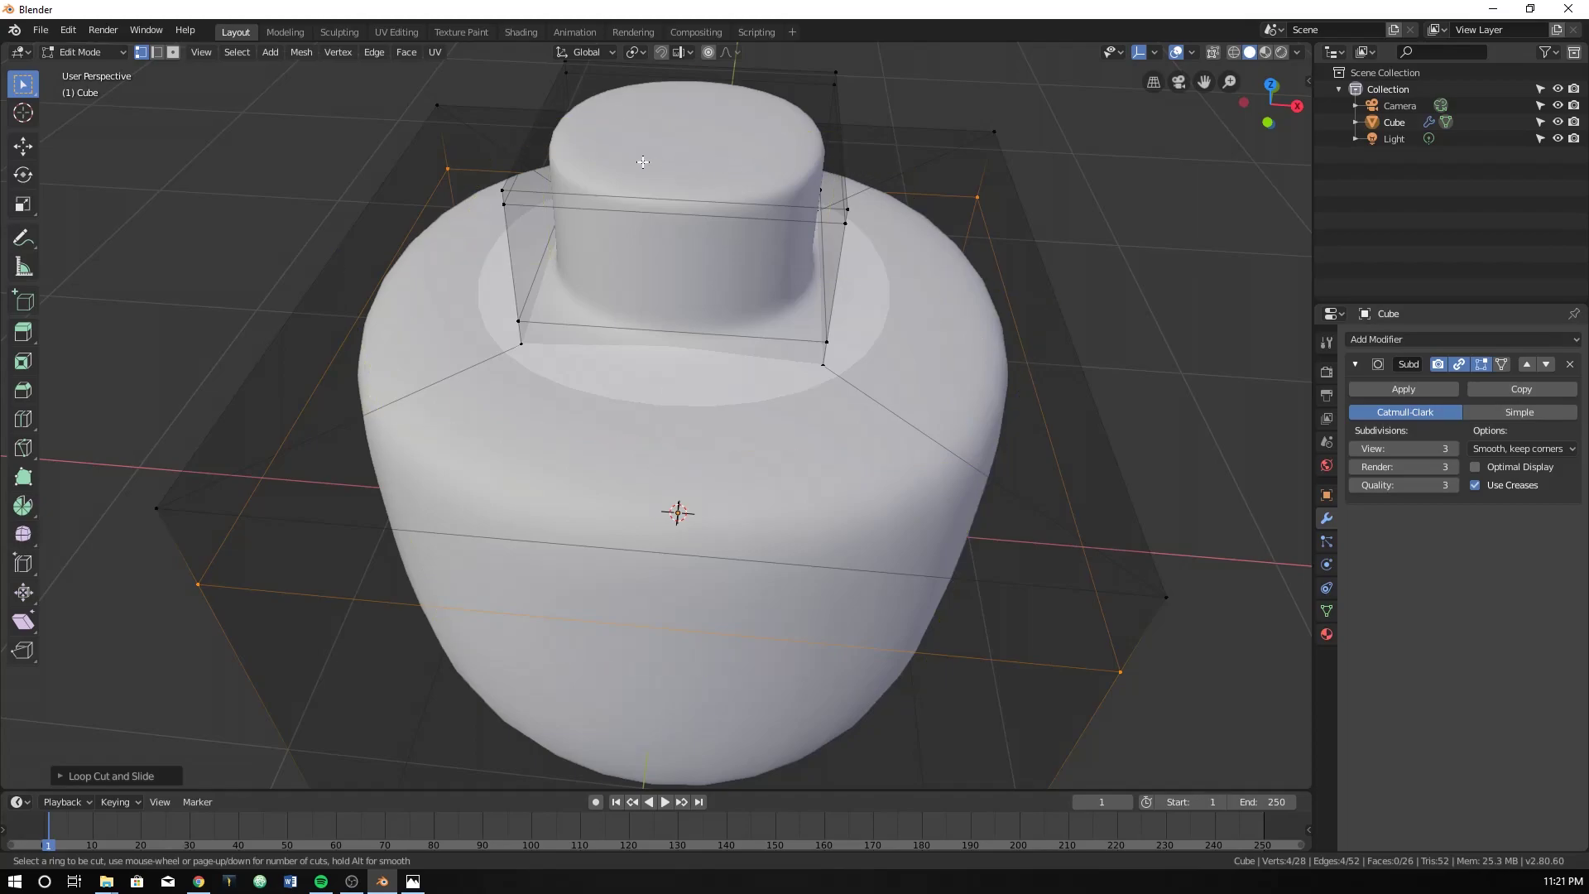
click(971, 459)
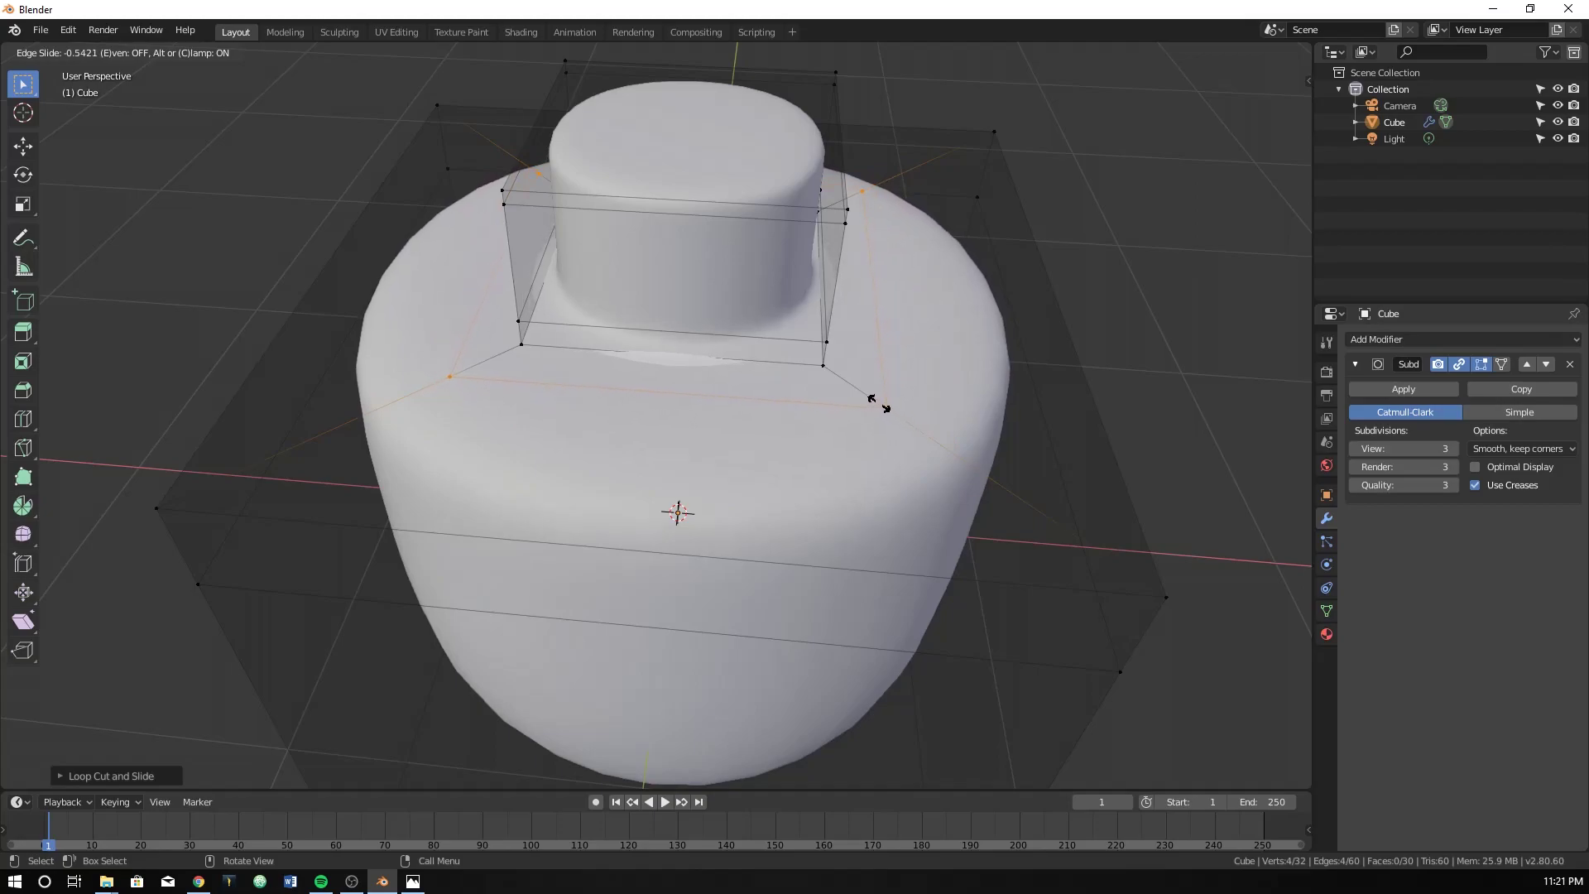
click(869, 397)
key(ctrl+r)
click(976, 461)
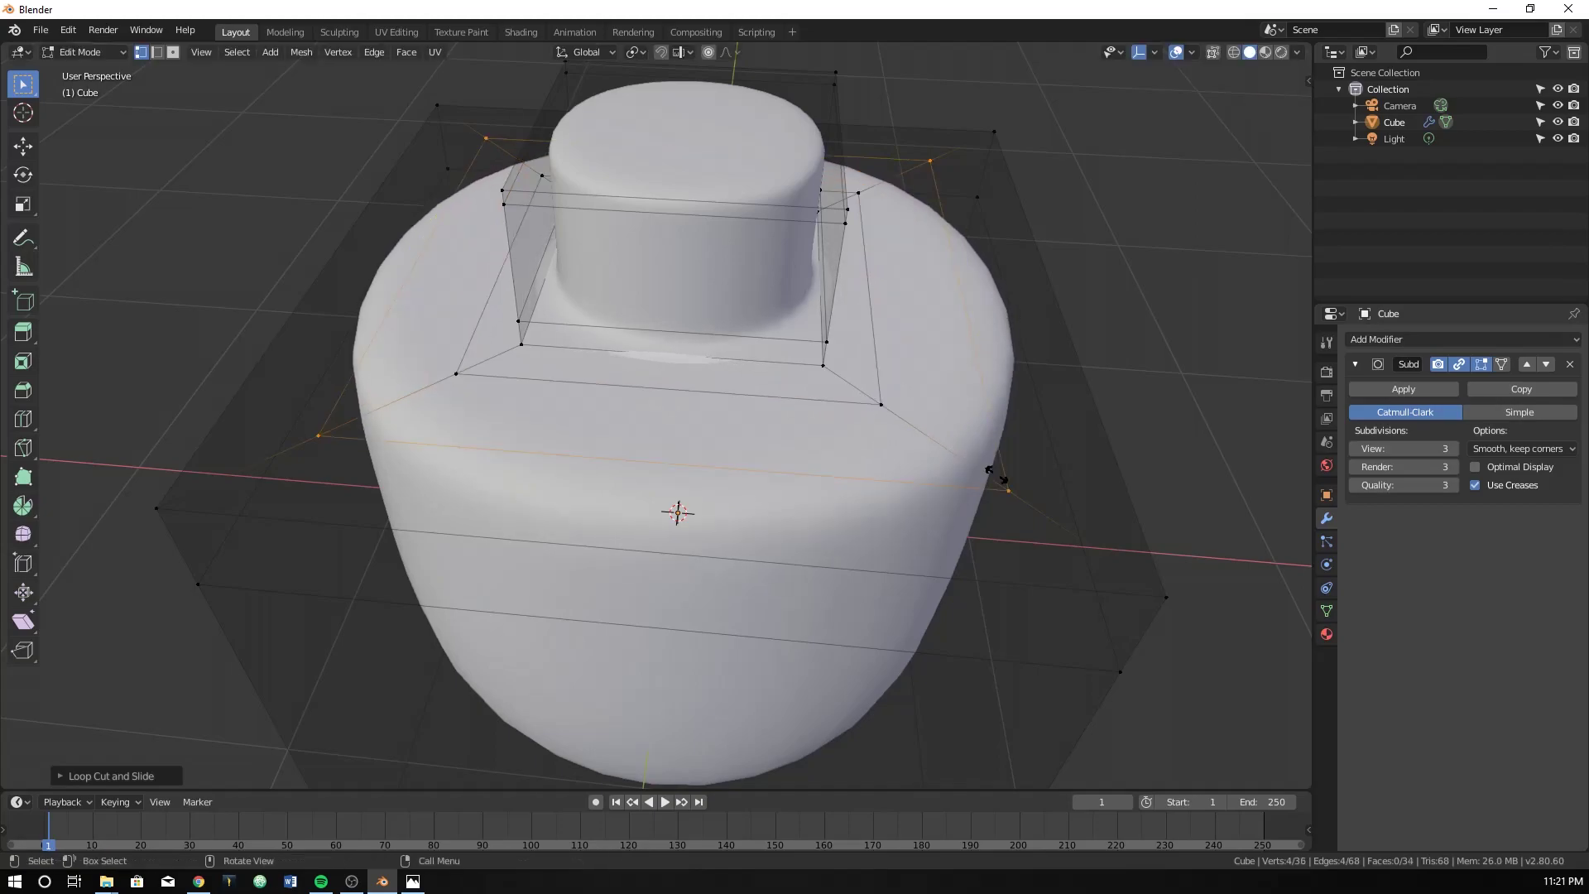
click(1016, 489)
scroll(1028, 419, down, 2)
Step: Examine the stud and the body's rounded top edge from several angles, and clear the selection
middle_drag(1028, 419, 473, 362)
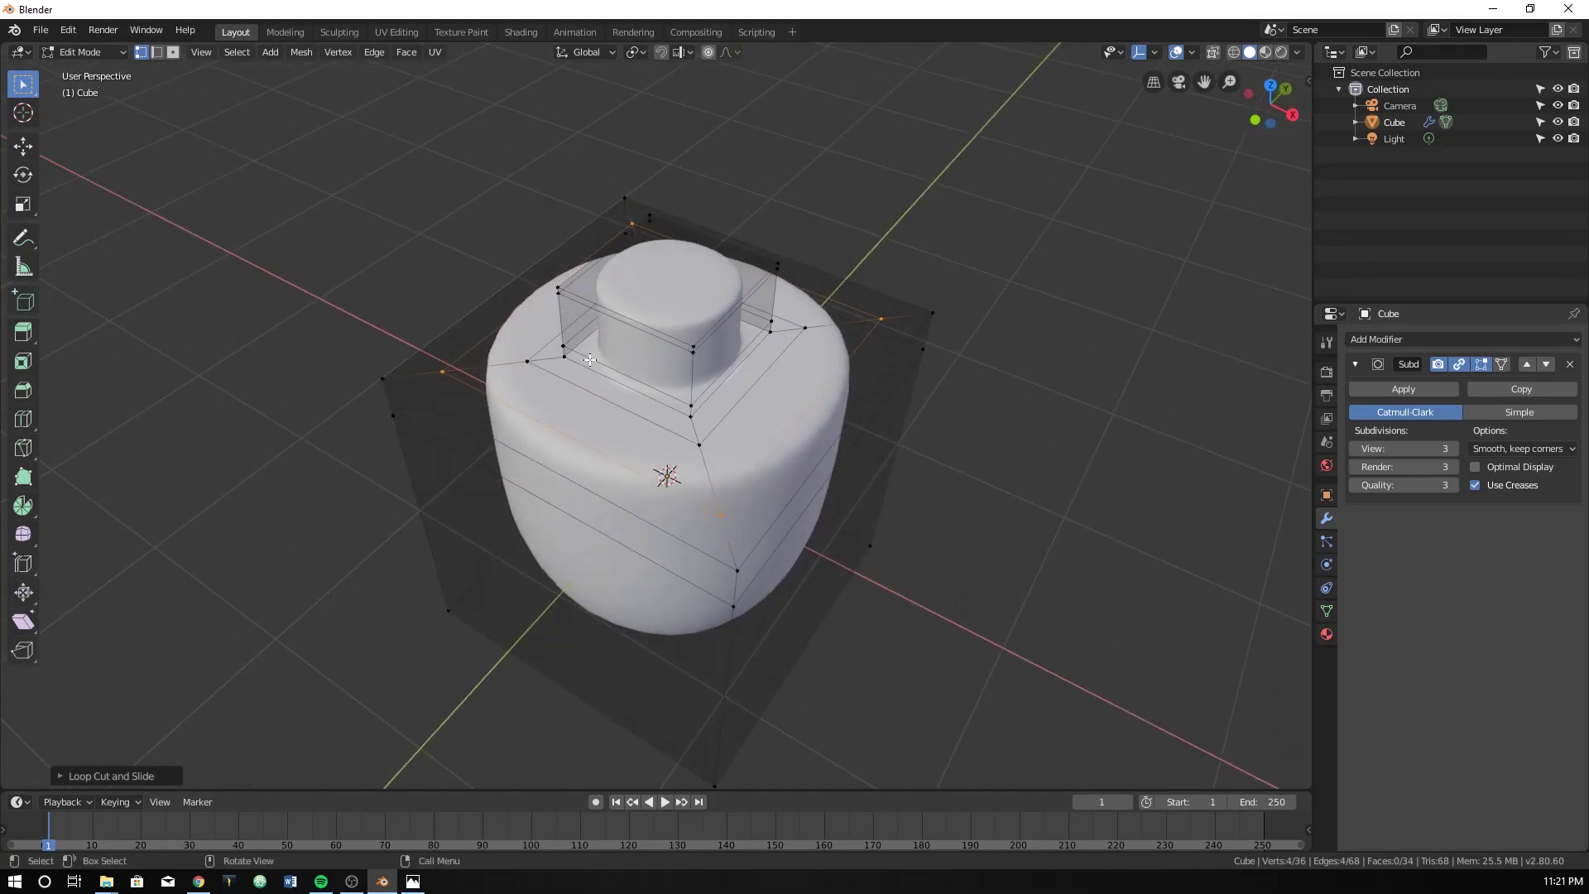
middle_drag(594, 300, 660, 389)
scroll(663, 403, up, 2)
scroll(658, 398, up, 2)
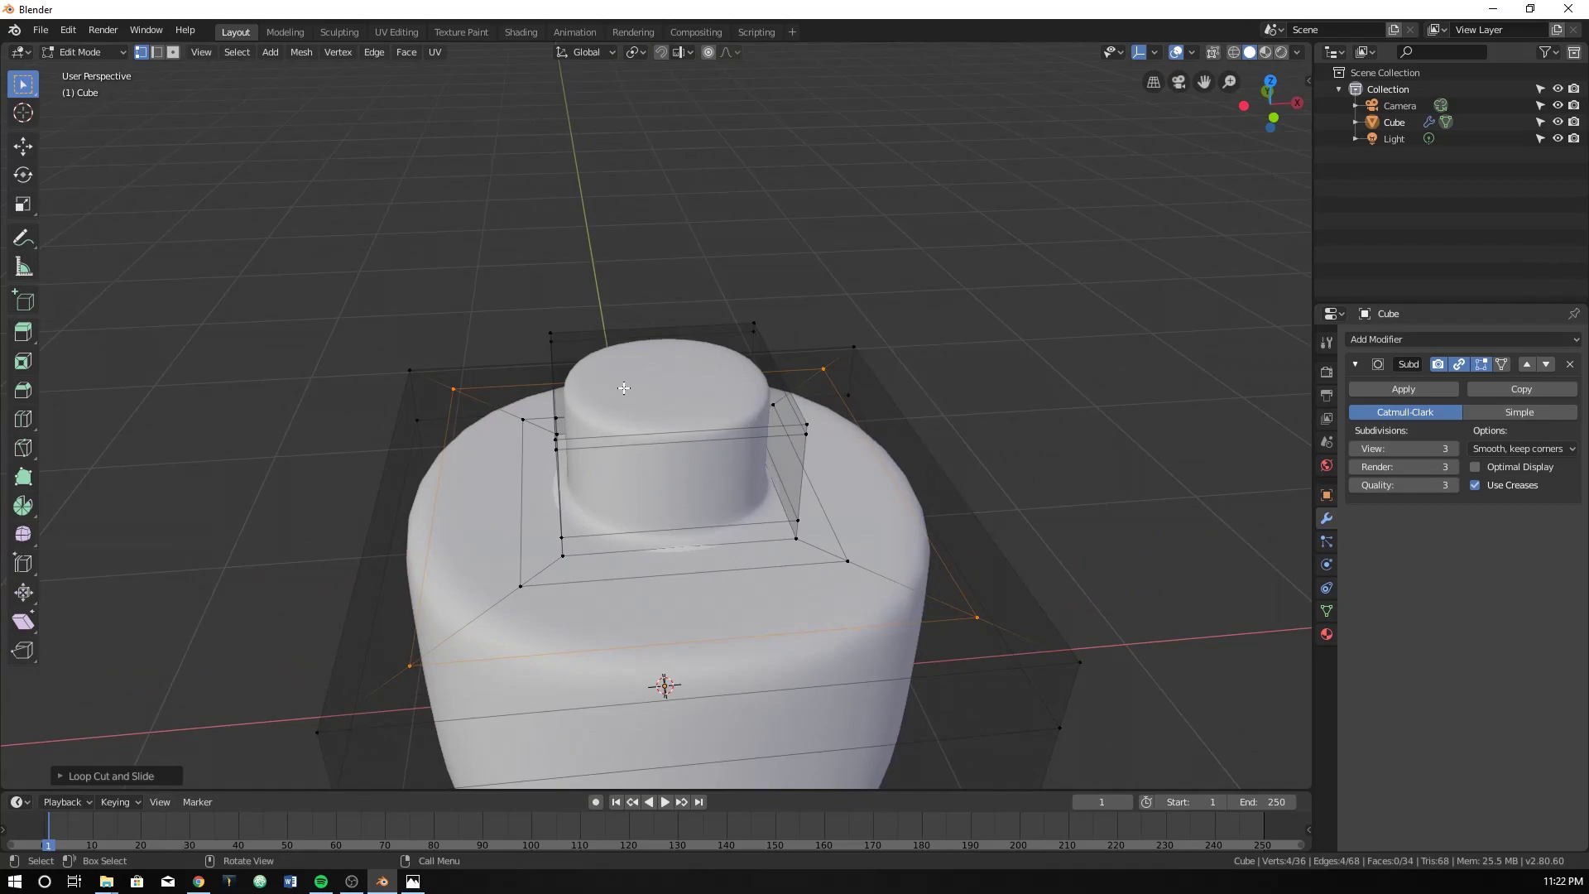
middle_drag(583, 382, 633, 336)
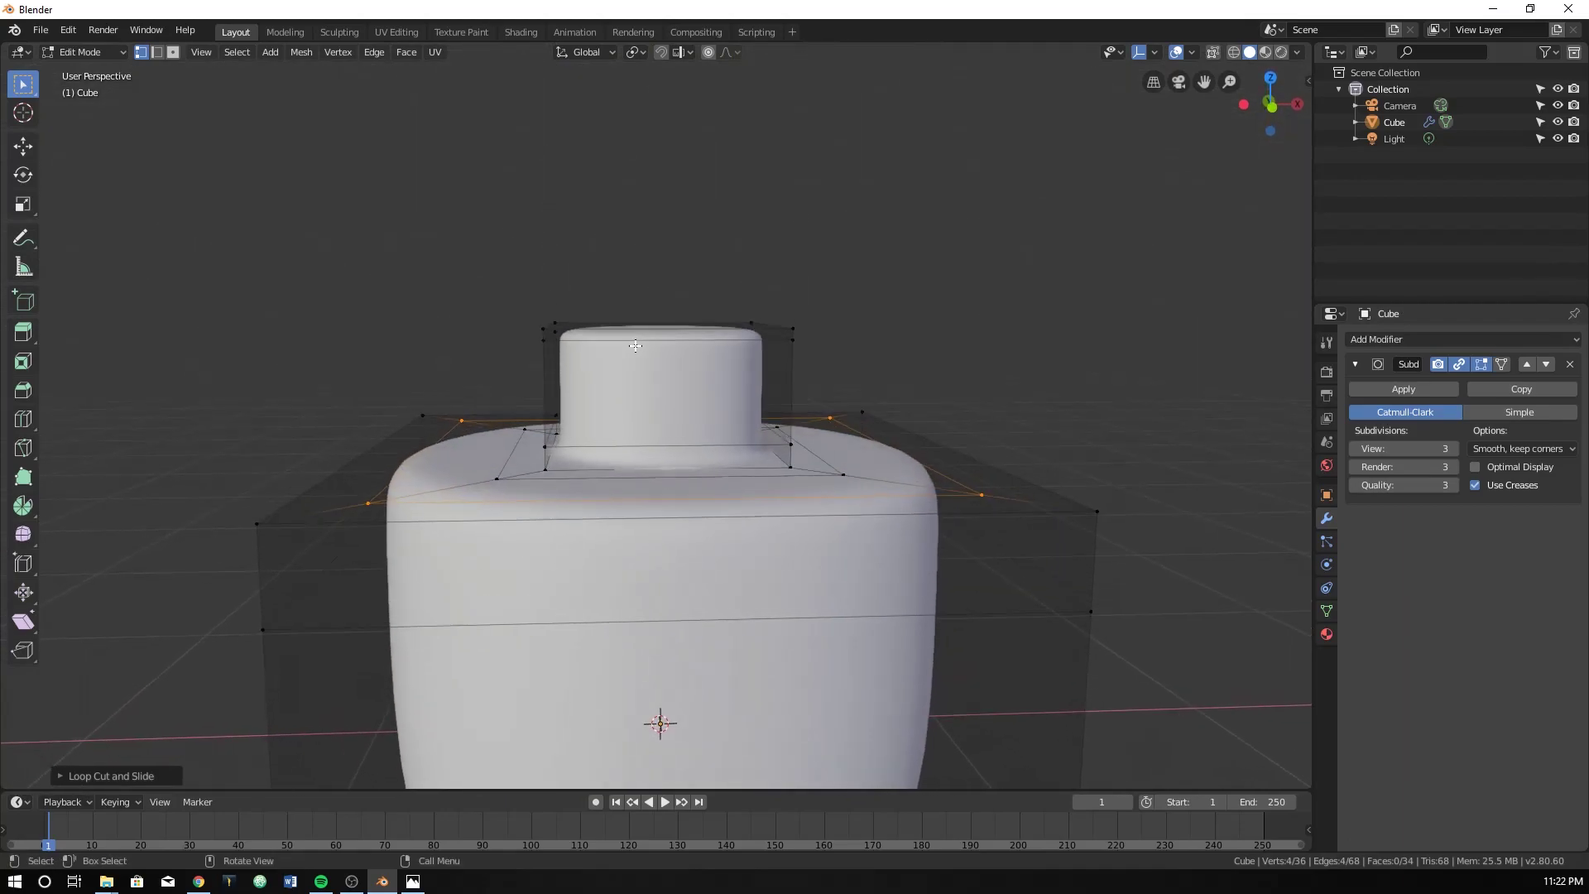
scroll(635, 334, up, 2)
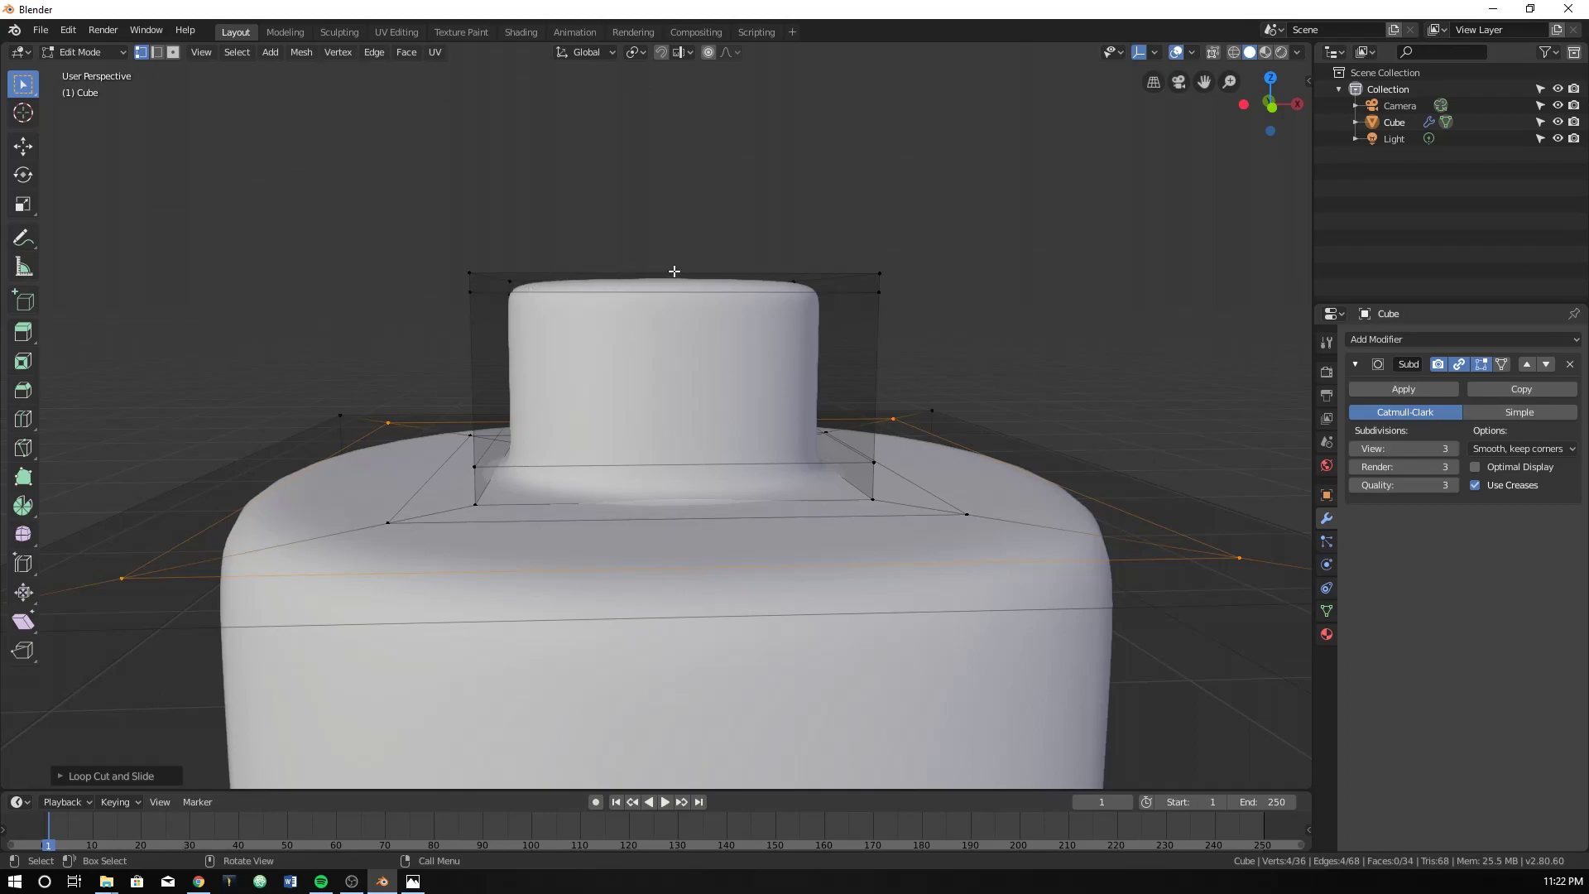
key(alt+a)
middle_drag(601, 293, 600, 325)
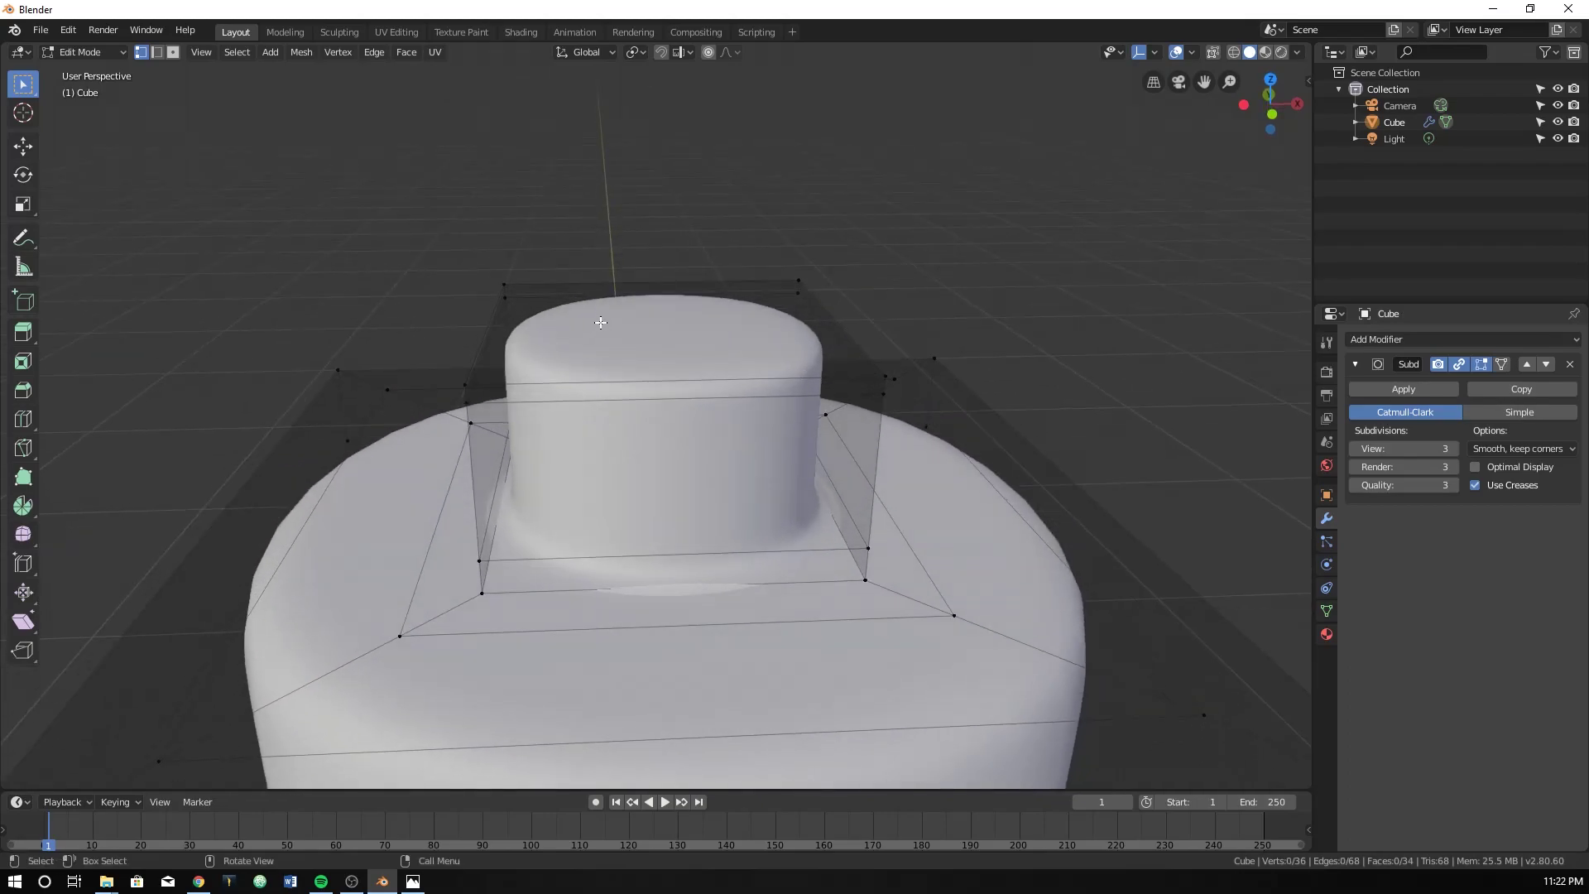
key(ctrl+r)
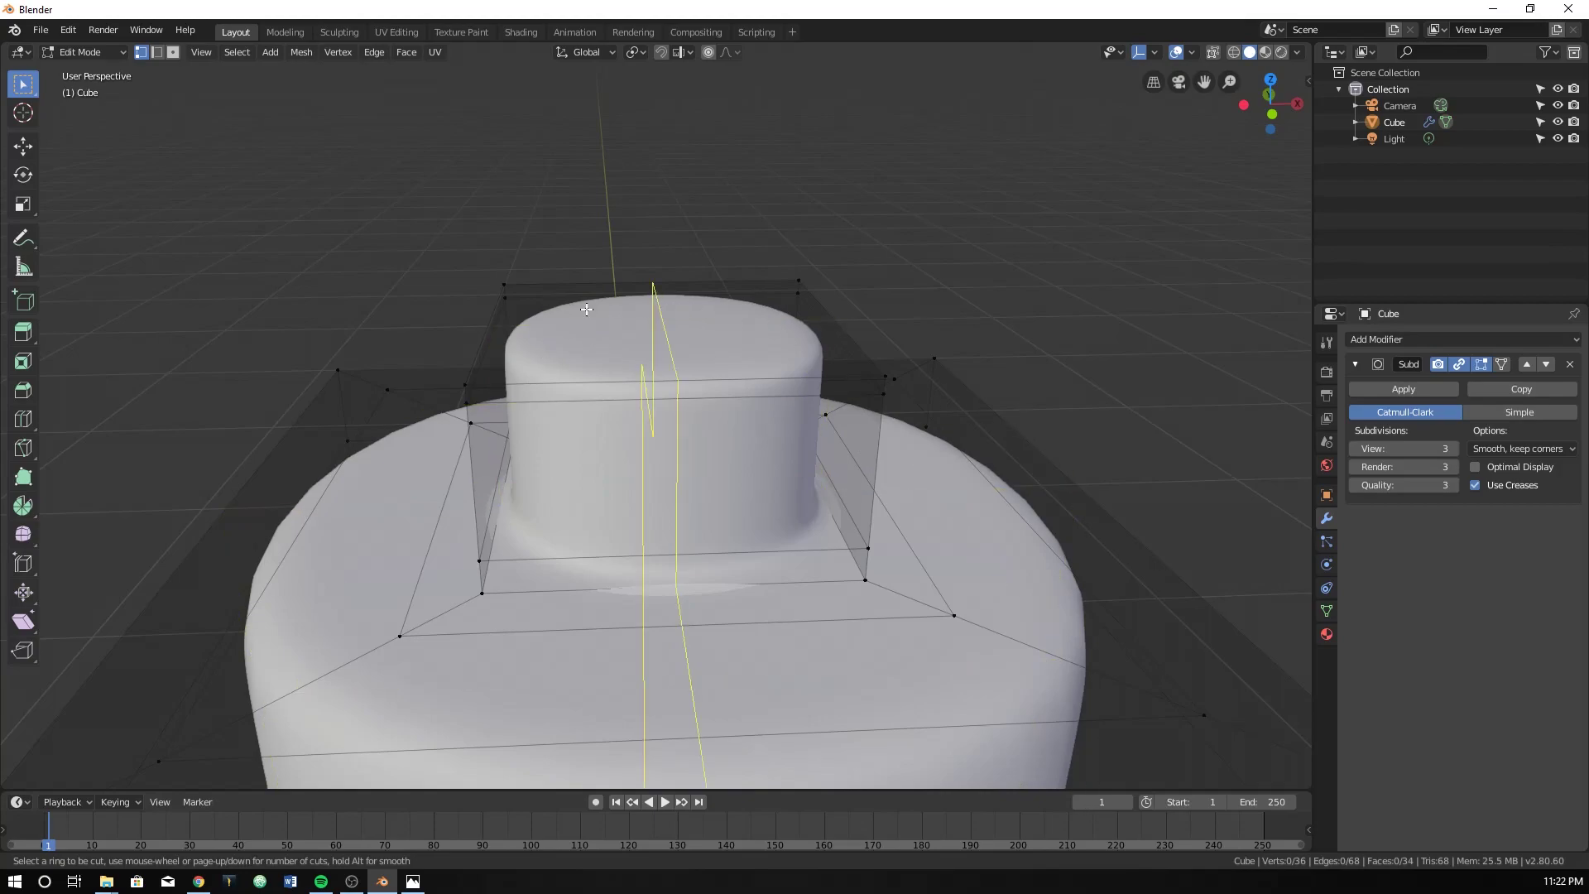
key(Escape)
Step: In front wireframe view, extrude the stud's top face in place and scale it inward to about 0.6
key(KP_1)
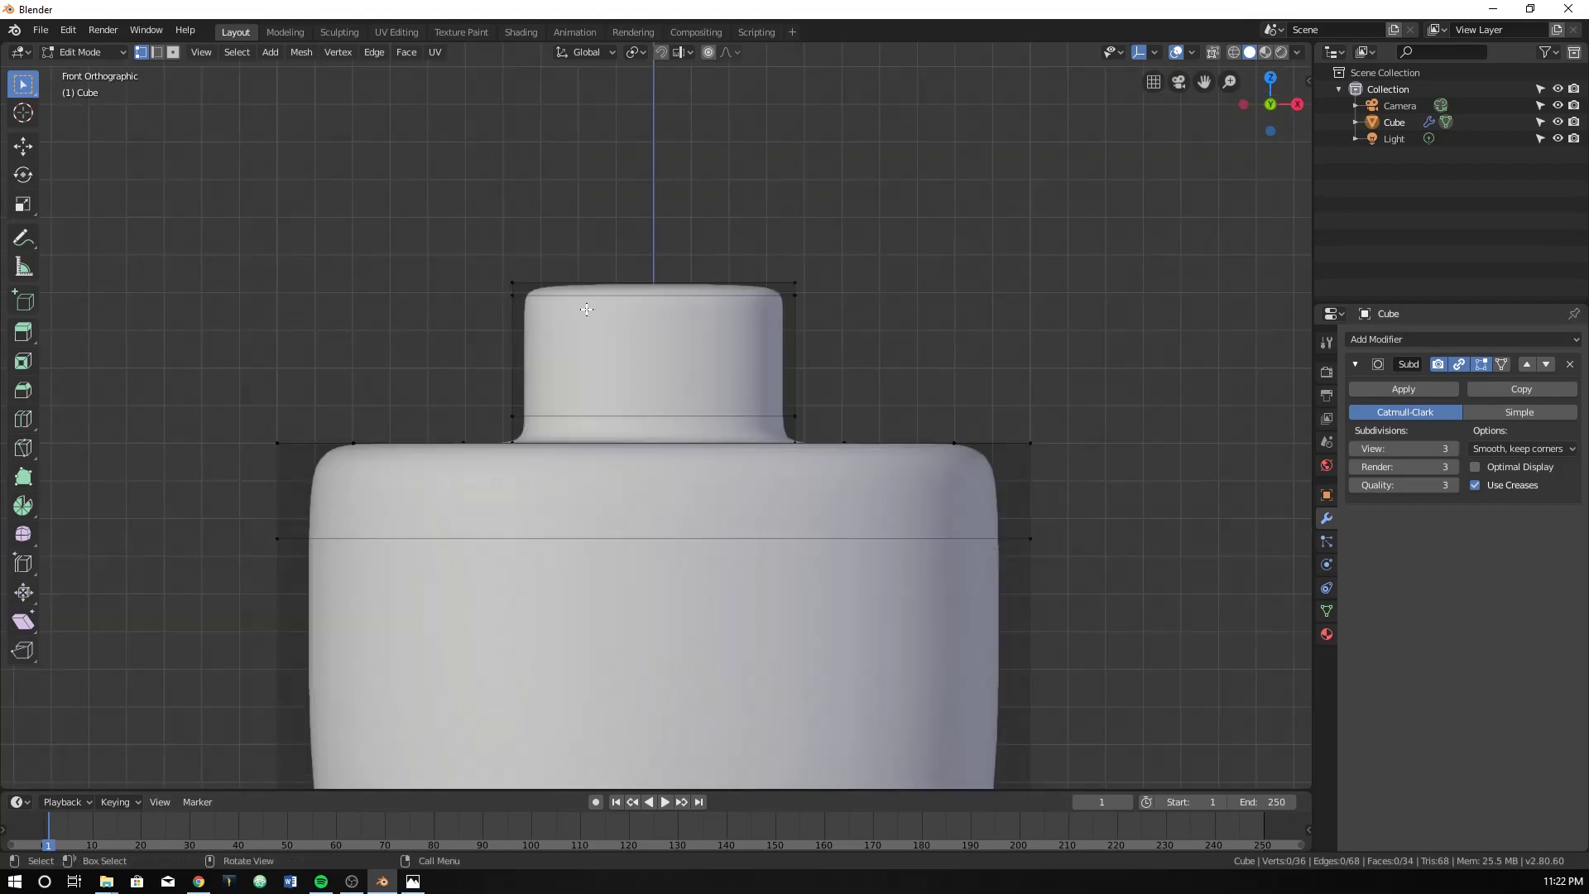
scroll(638, 331, up, 2)
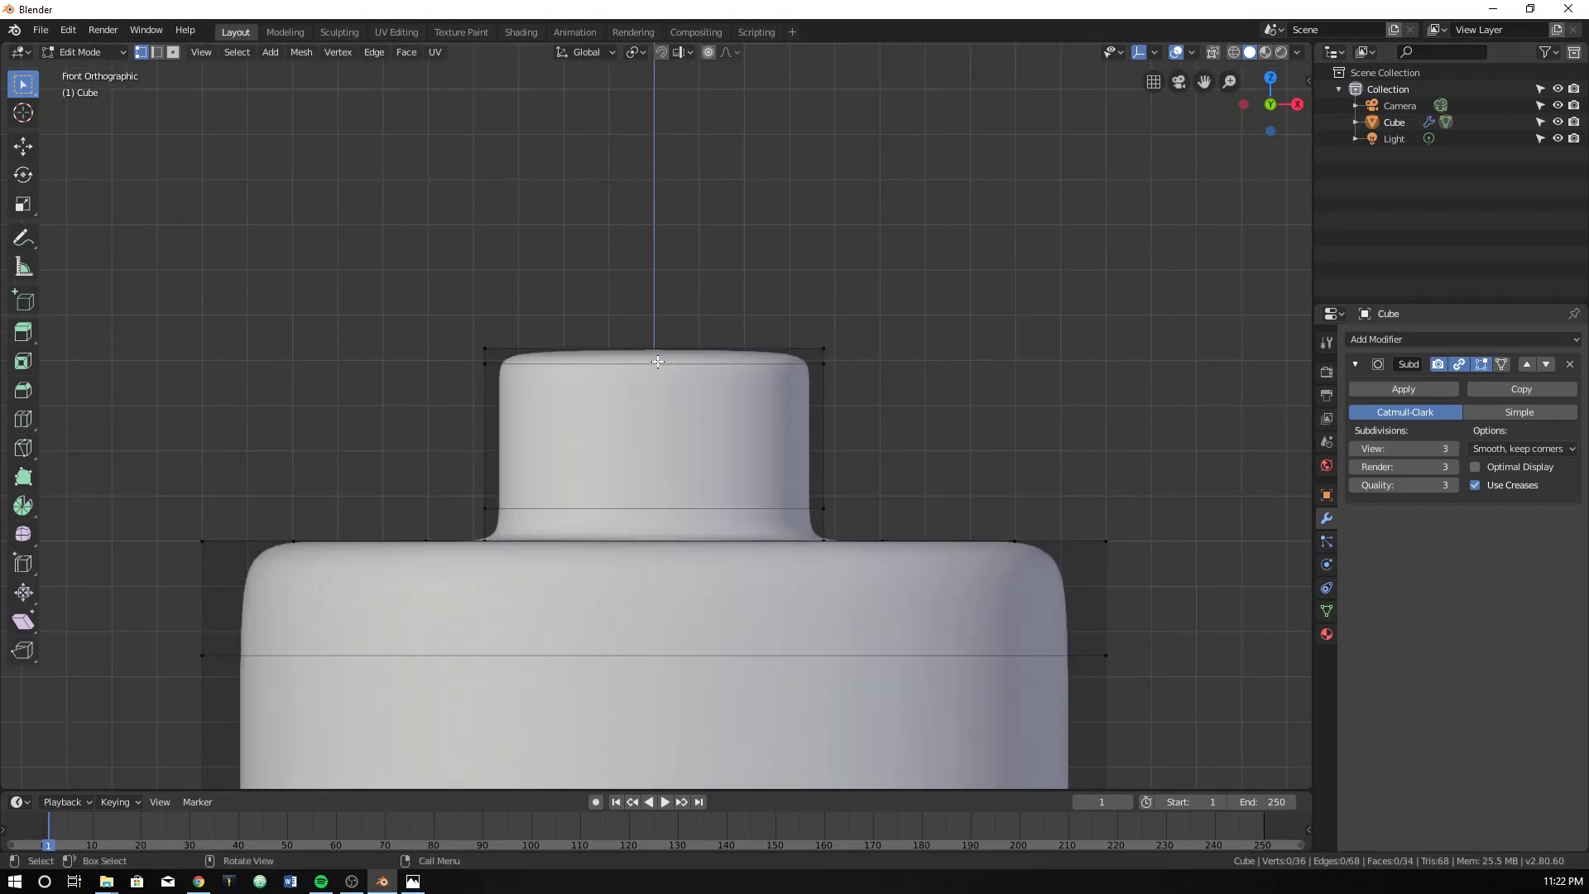
key(z)
click(529, 361)
drag(362, 273, 935, 358)
middle_drag(1057, 376, 982, 372)
key(KP_1)
key(e)
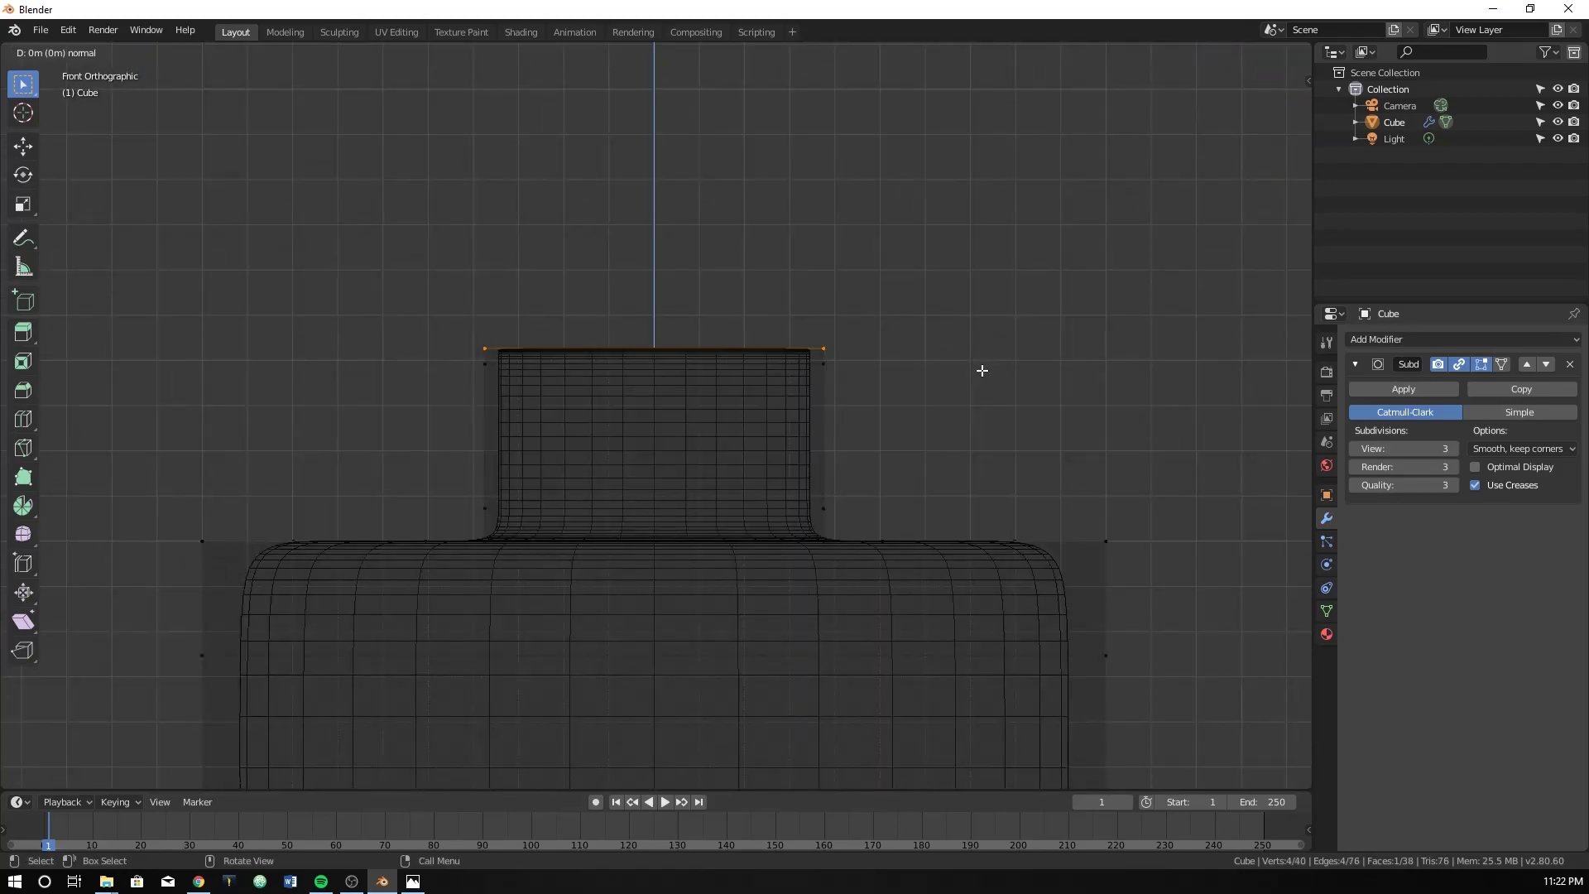
key(Escape)
key(s)
click(887, 372)
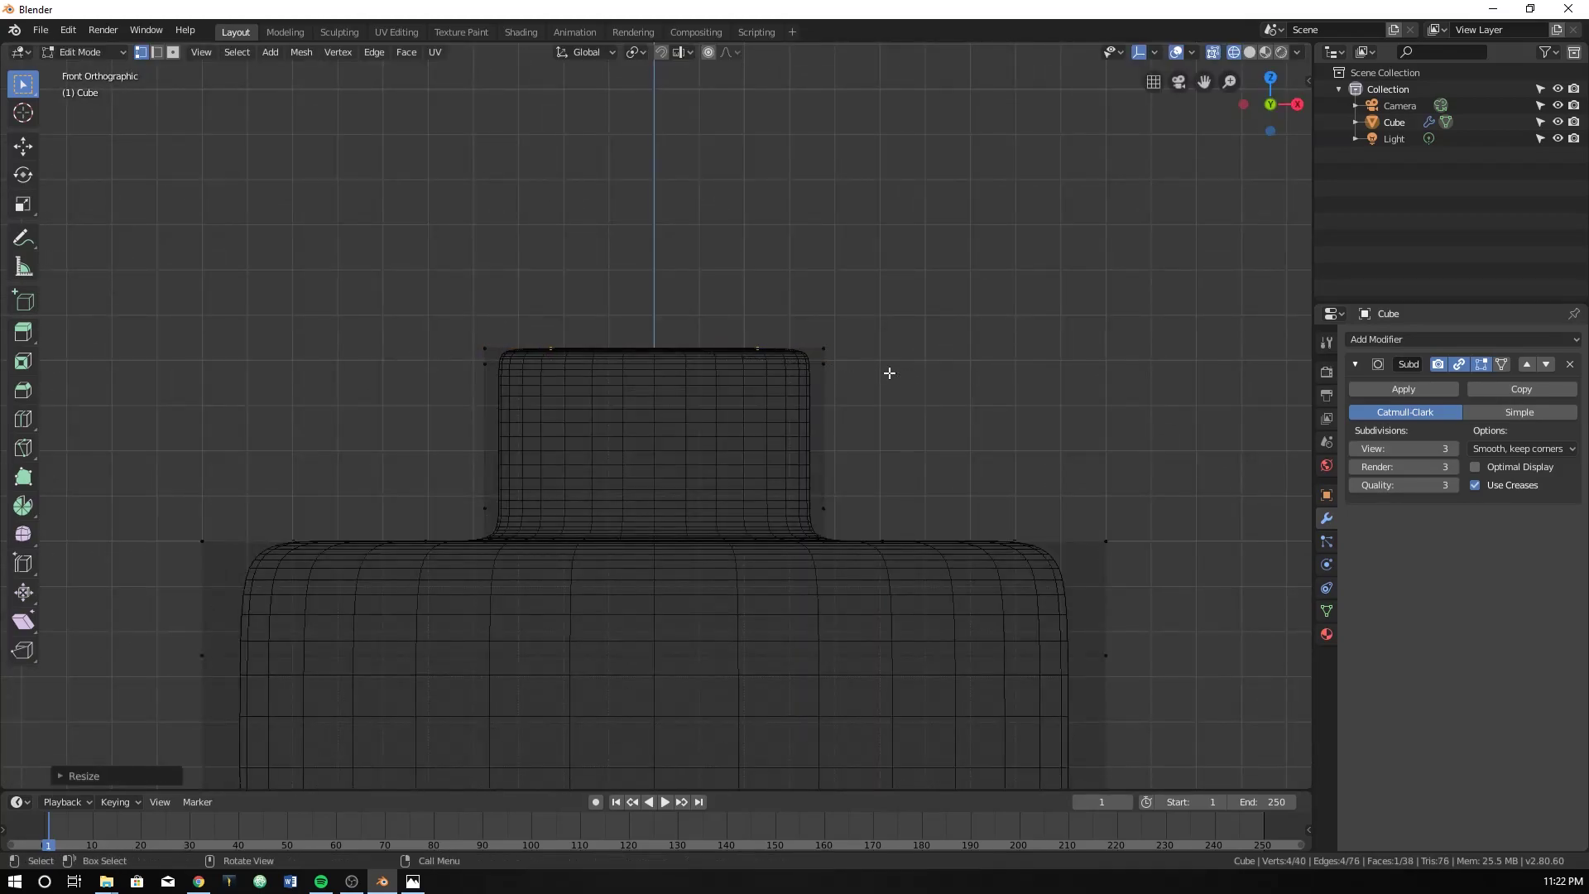
Step: Return the viewport to solid shading with the stud's top seen from above
middle_drag(887, 373, 862, 426)
key(z)
click(720, 475)
scroll(653, 480, down, 3)
key(z)
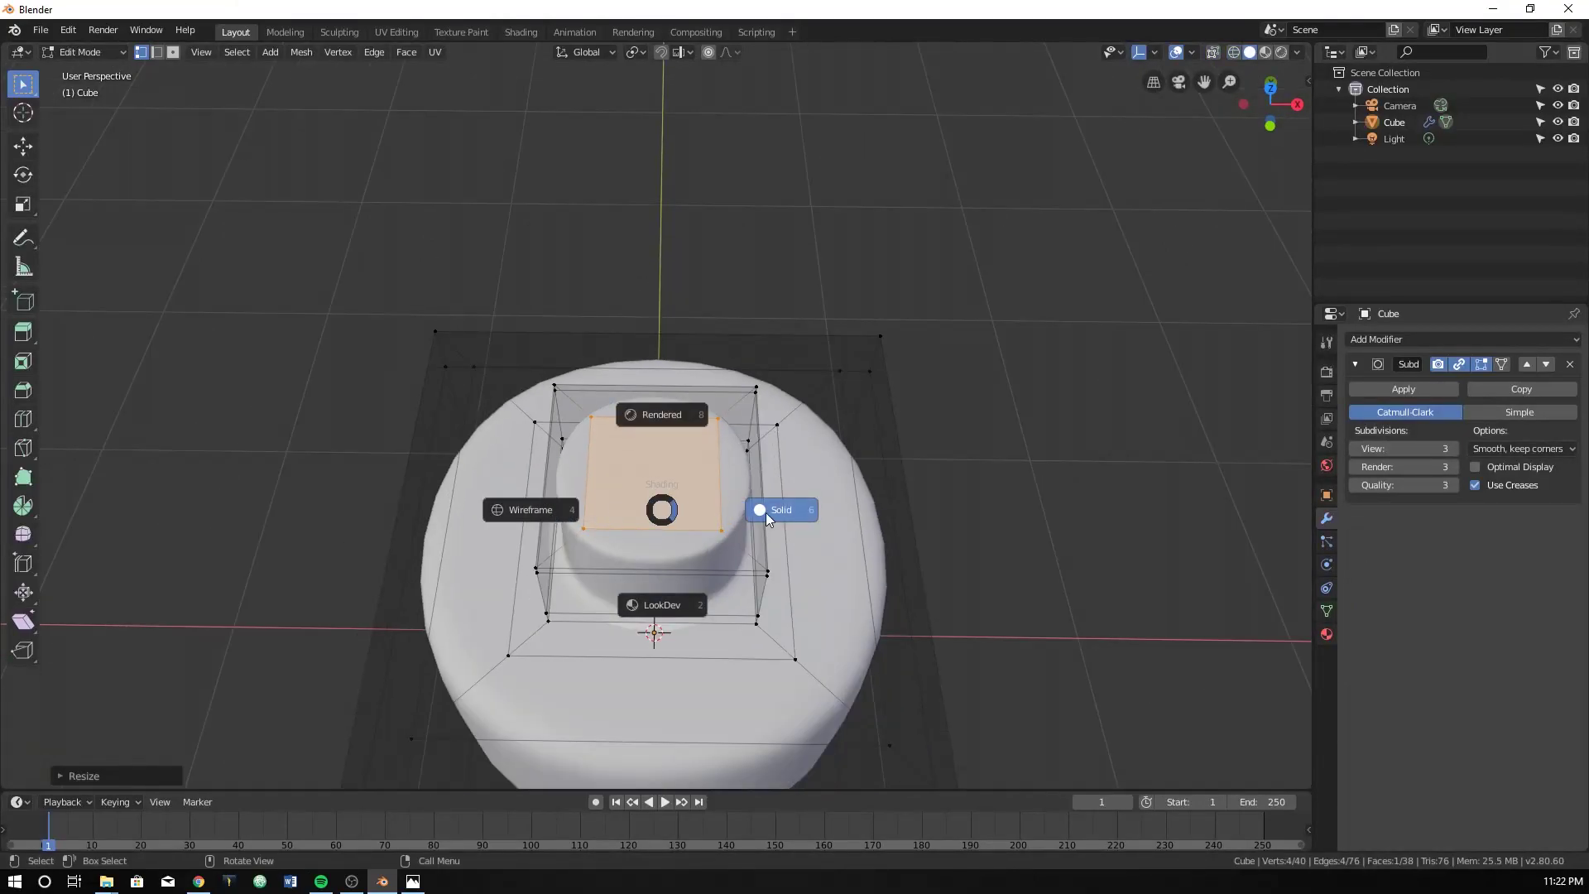
click(758, 513)
Step: Try to hollow the stud by extruding its inner top face and moving it down along Z, and undo the attempt
middle_drag(638, 441, 743, 412)
scroll(736, 414, up, 5)
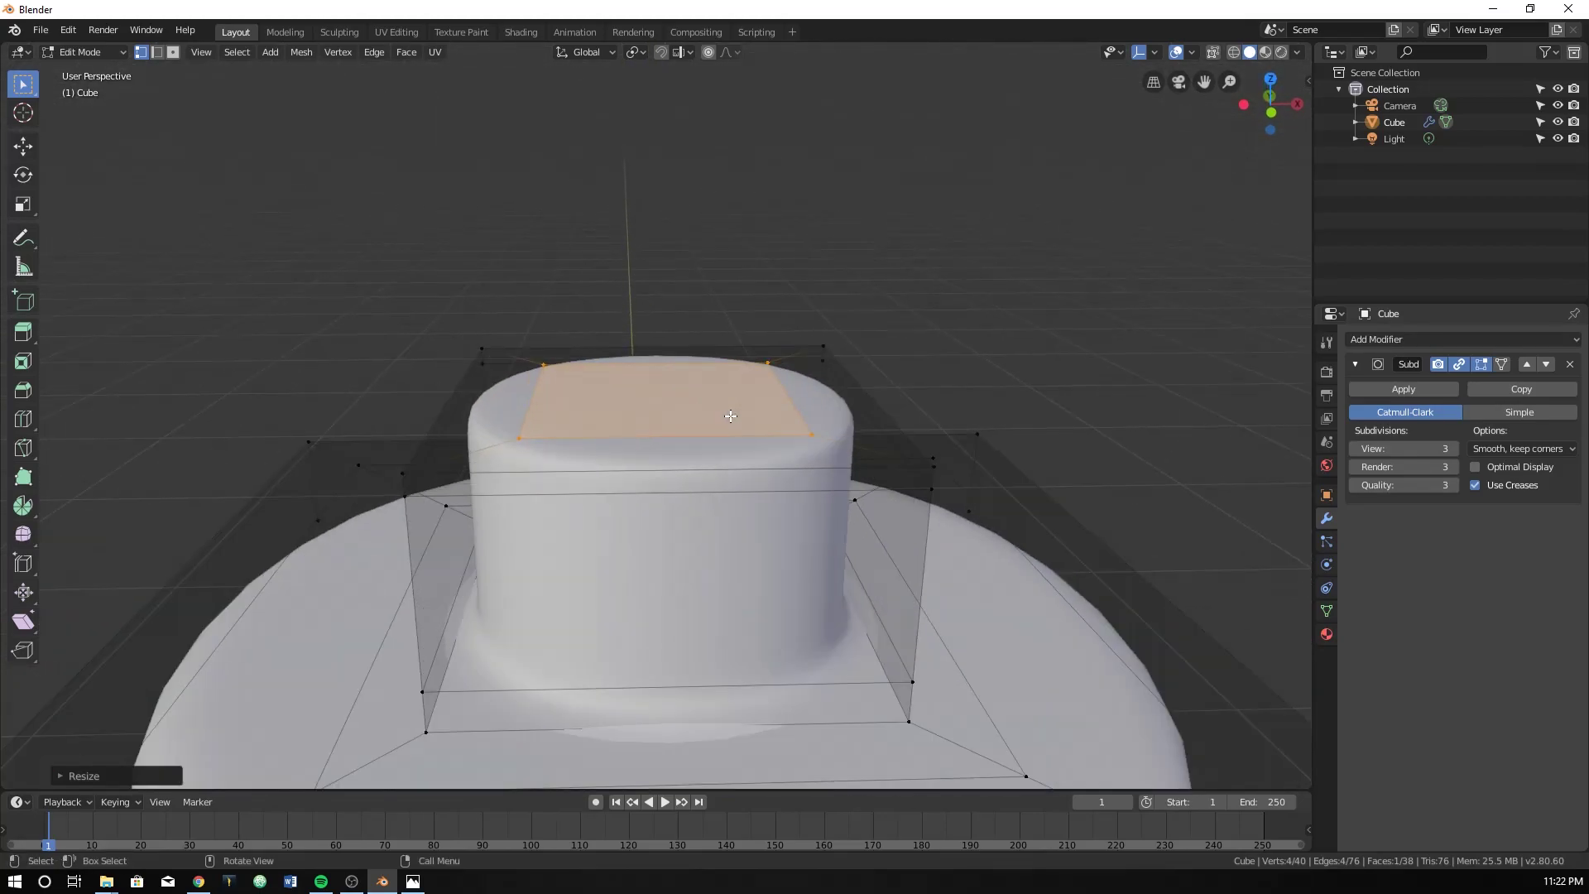
scroll(704, 402, up, 2)
key(e)
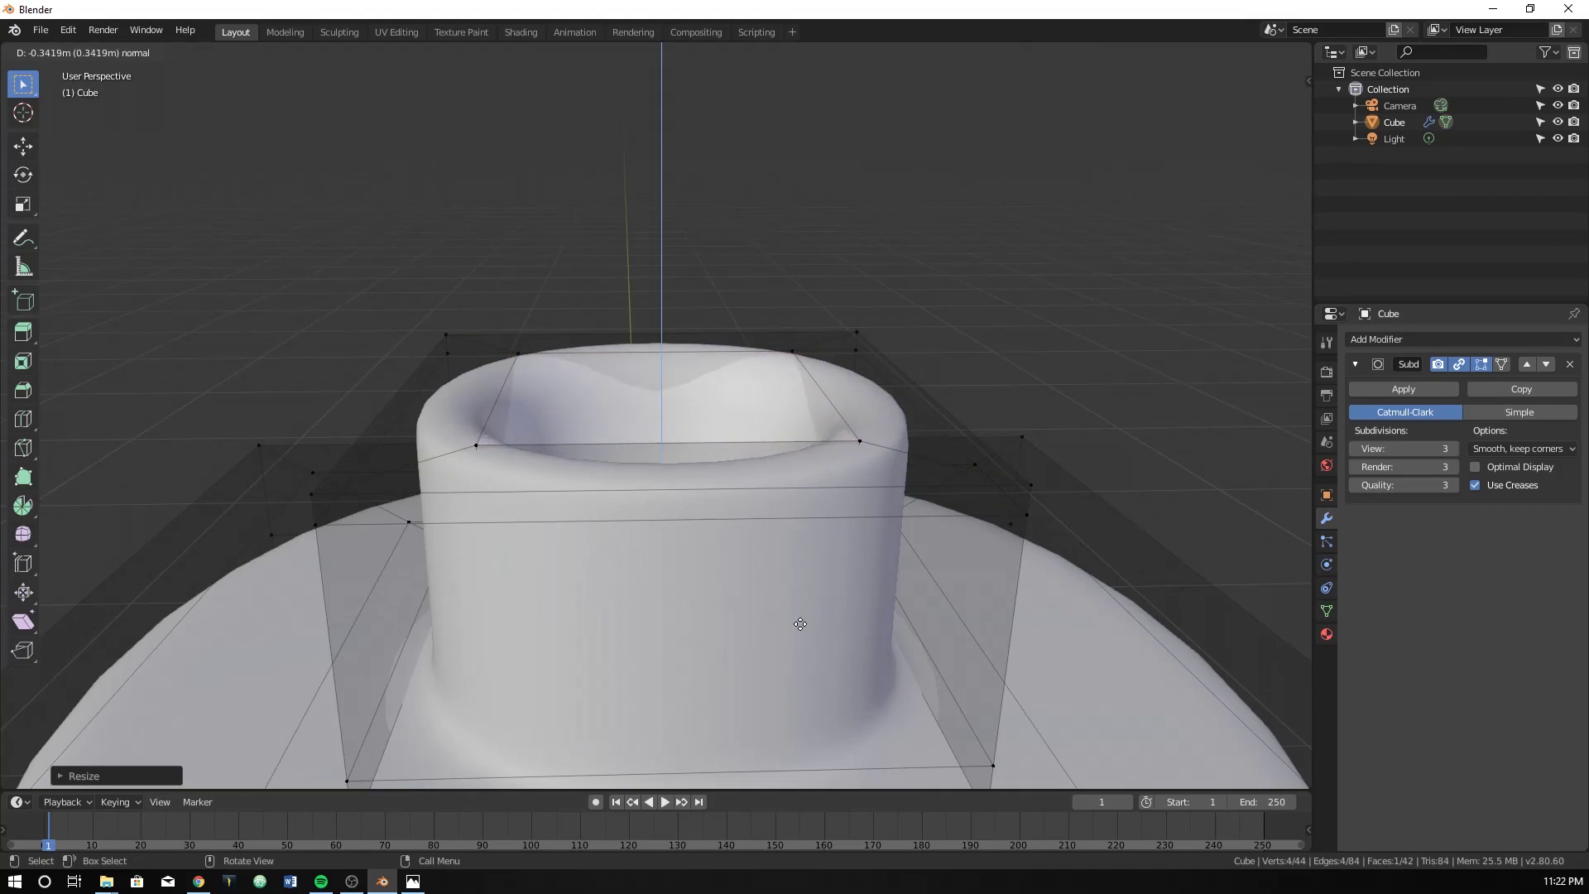
right_click(800, 683)
key(g)
scroll(802, 685, down, 3)
key(z)
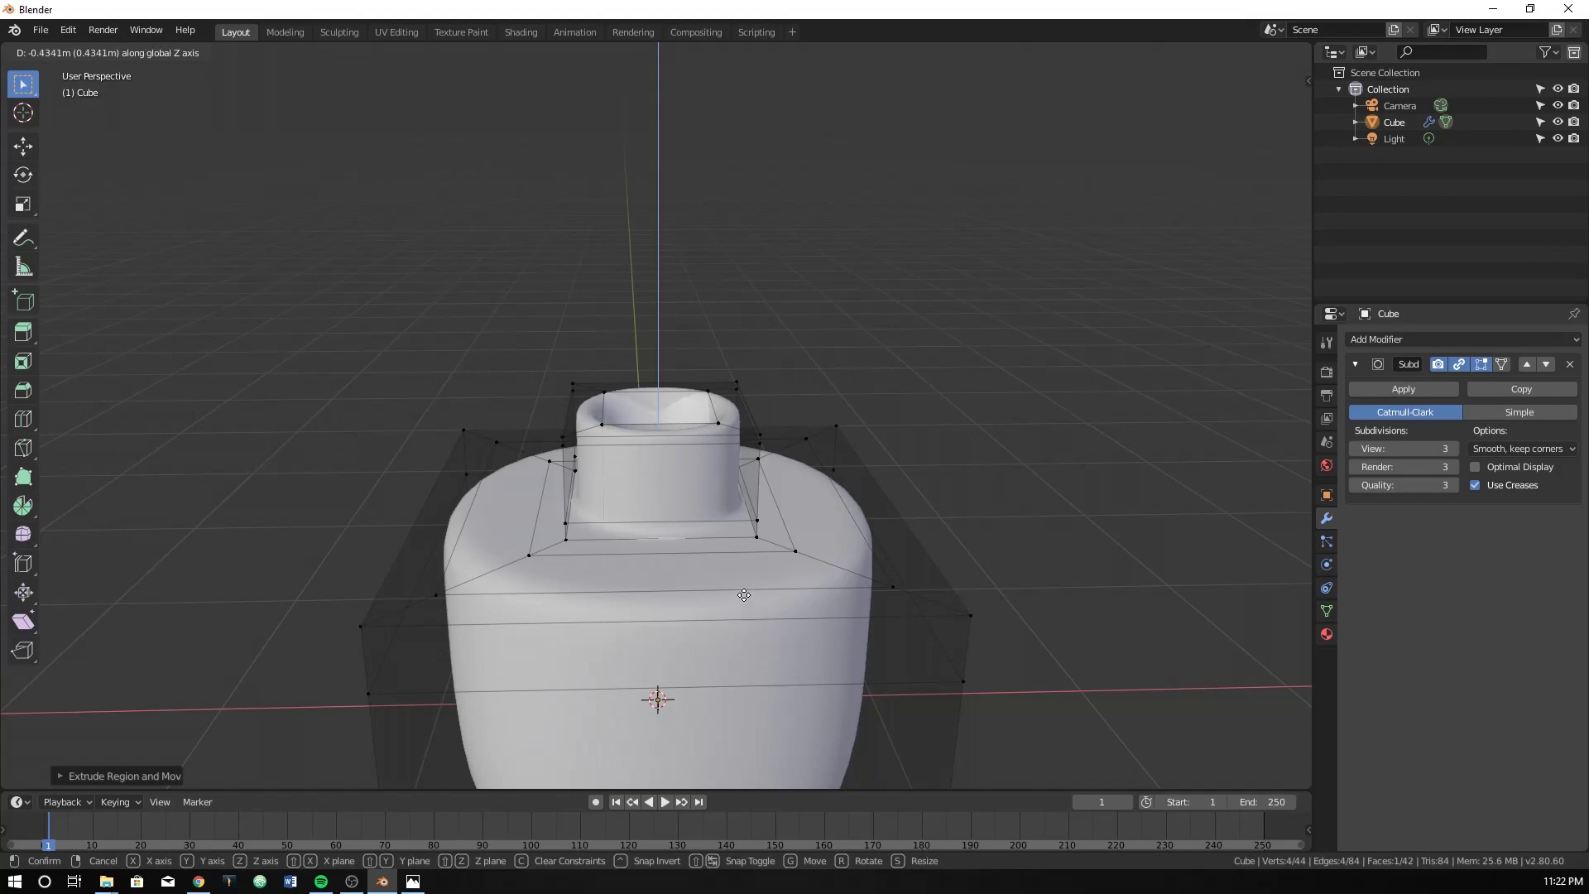
right_click(594, 425)
key(ctrl+z)
key(ctrl+z)
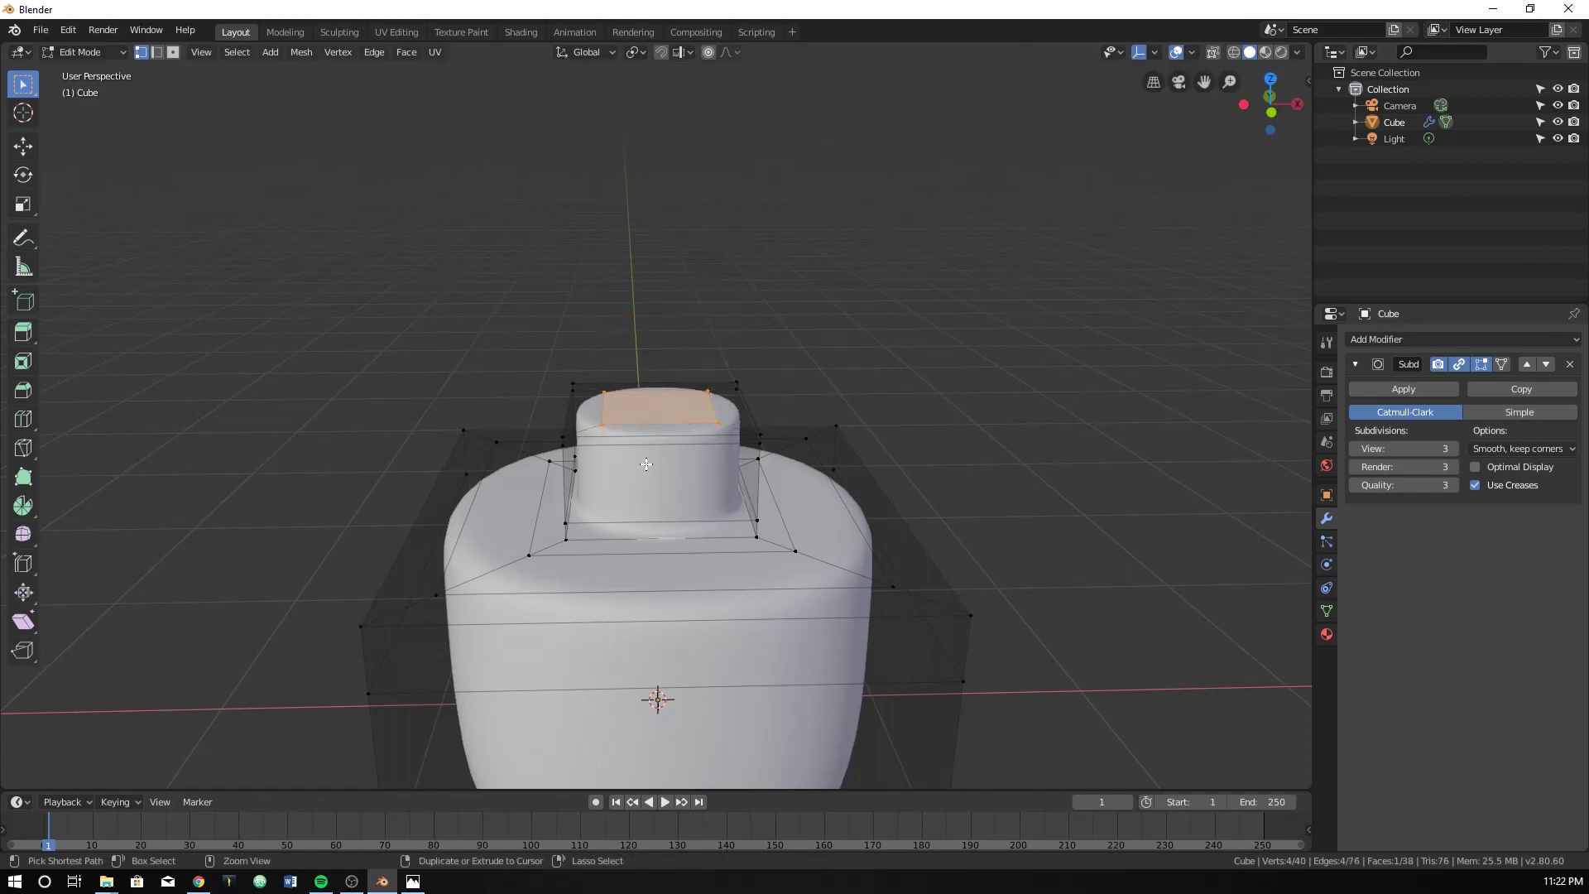
scroll(647, 464, down, 4)
middle_drag(650, 461, 693, 433)
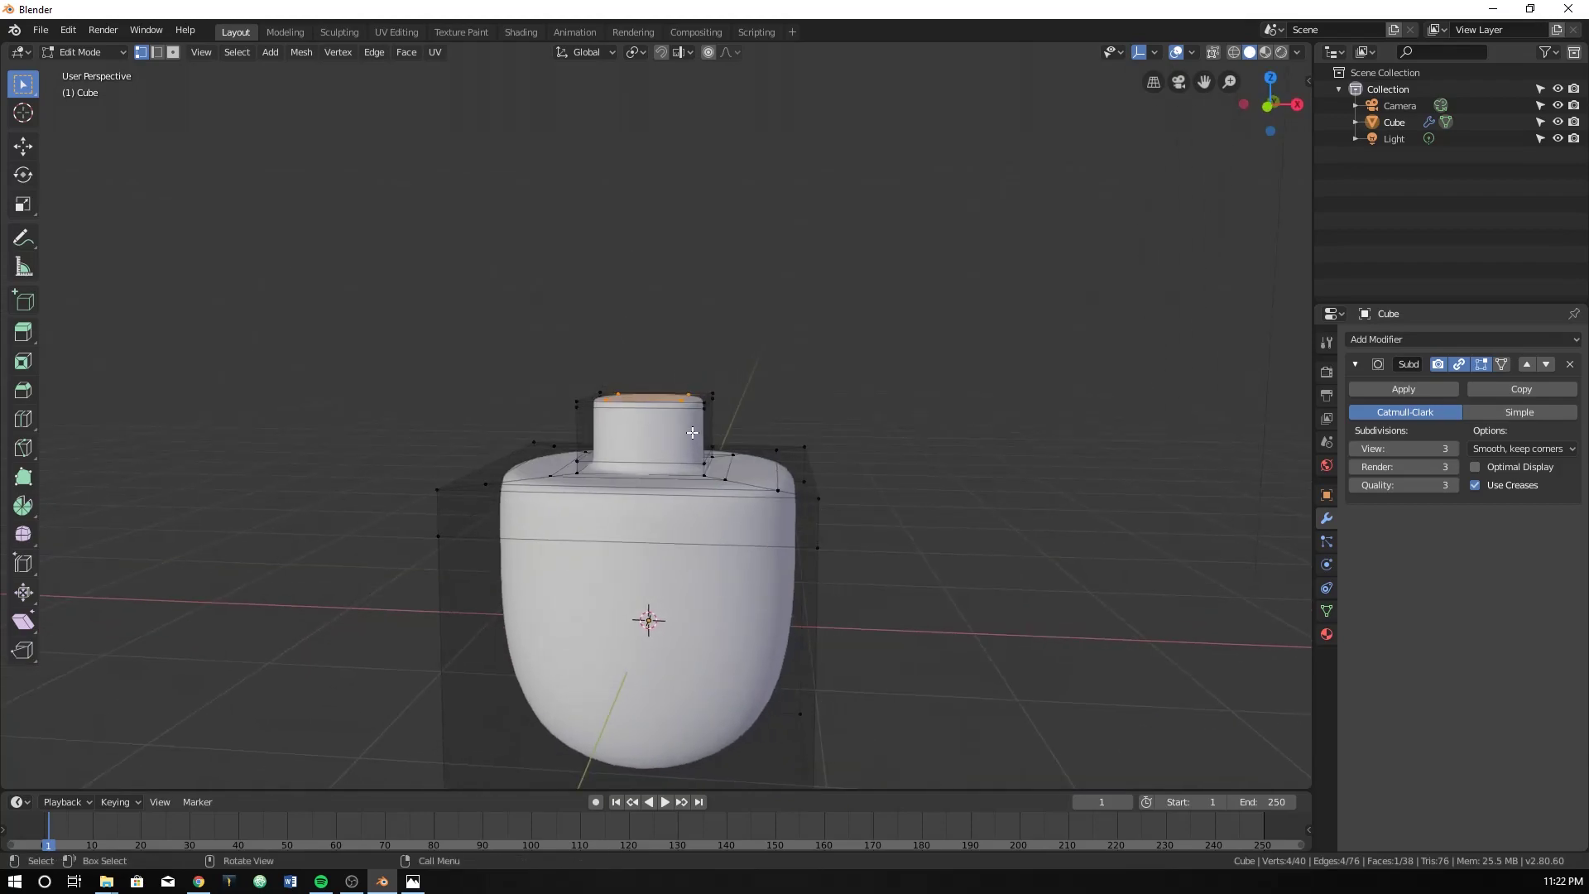
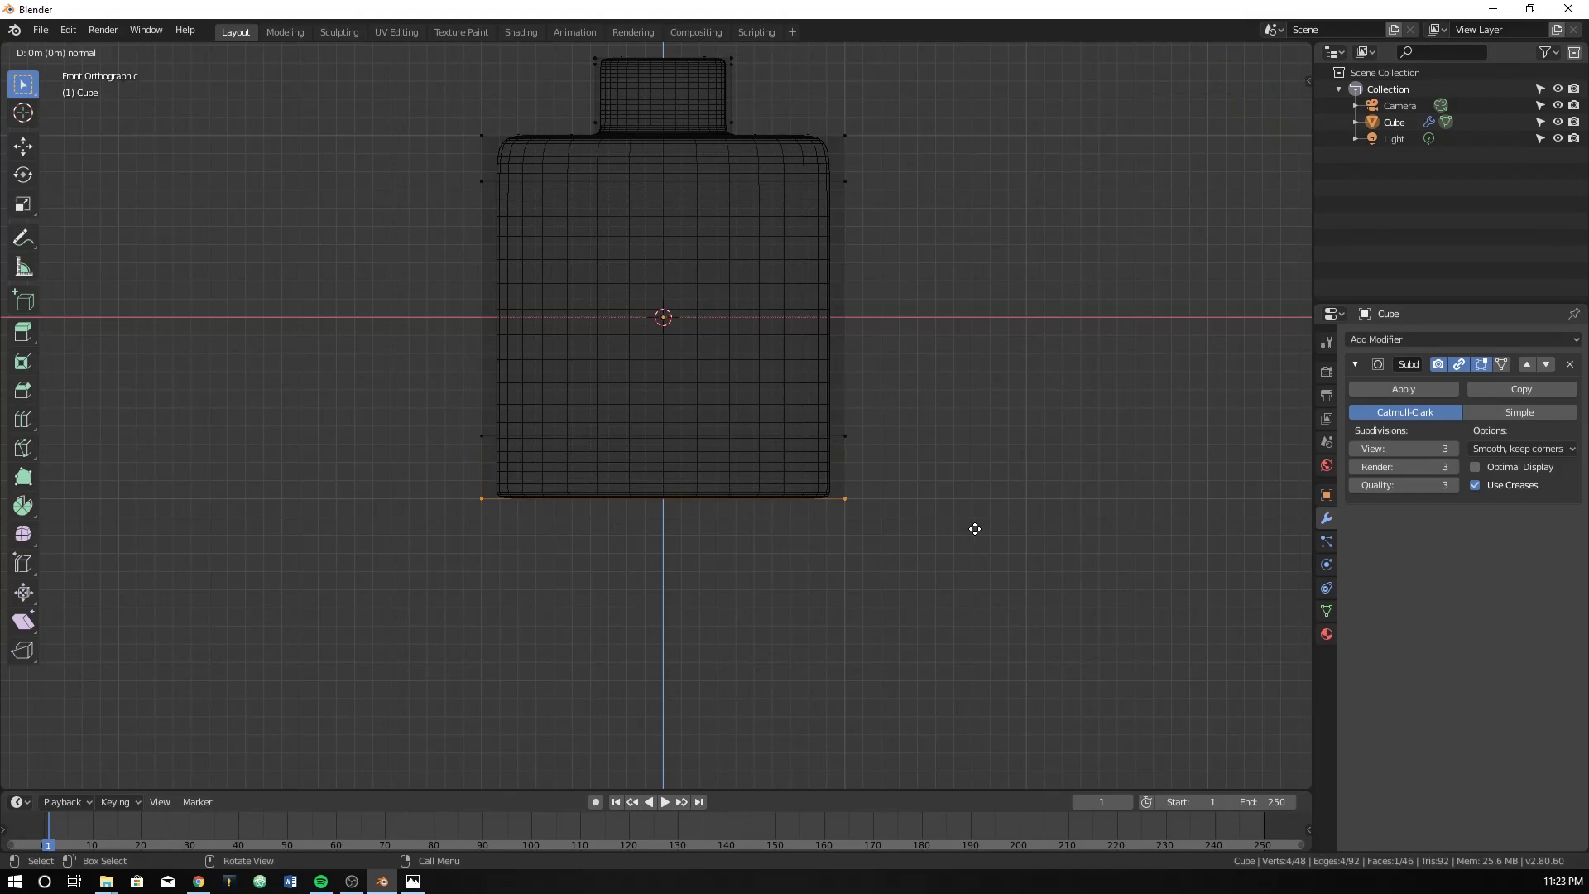
Step: Scale the extruded bottom face of the body inward to about 0.6
key(s)
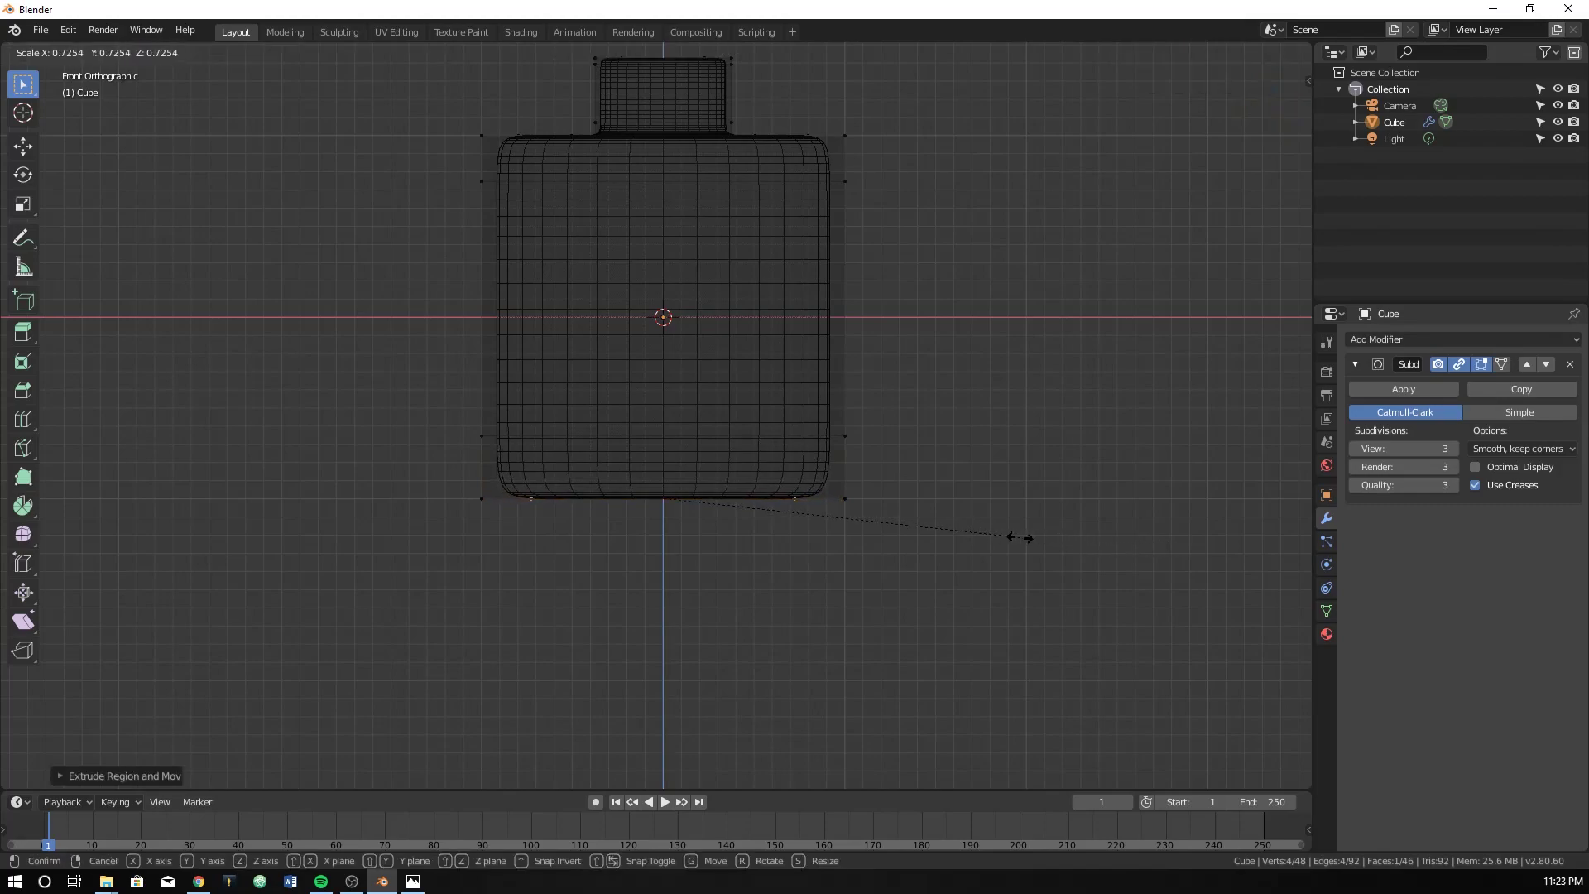
click(960, 526)
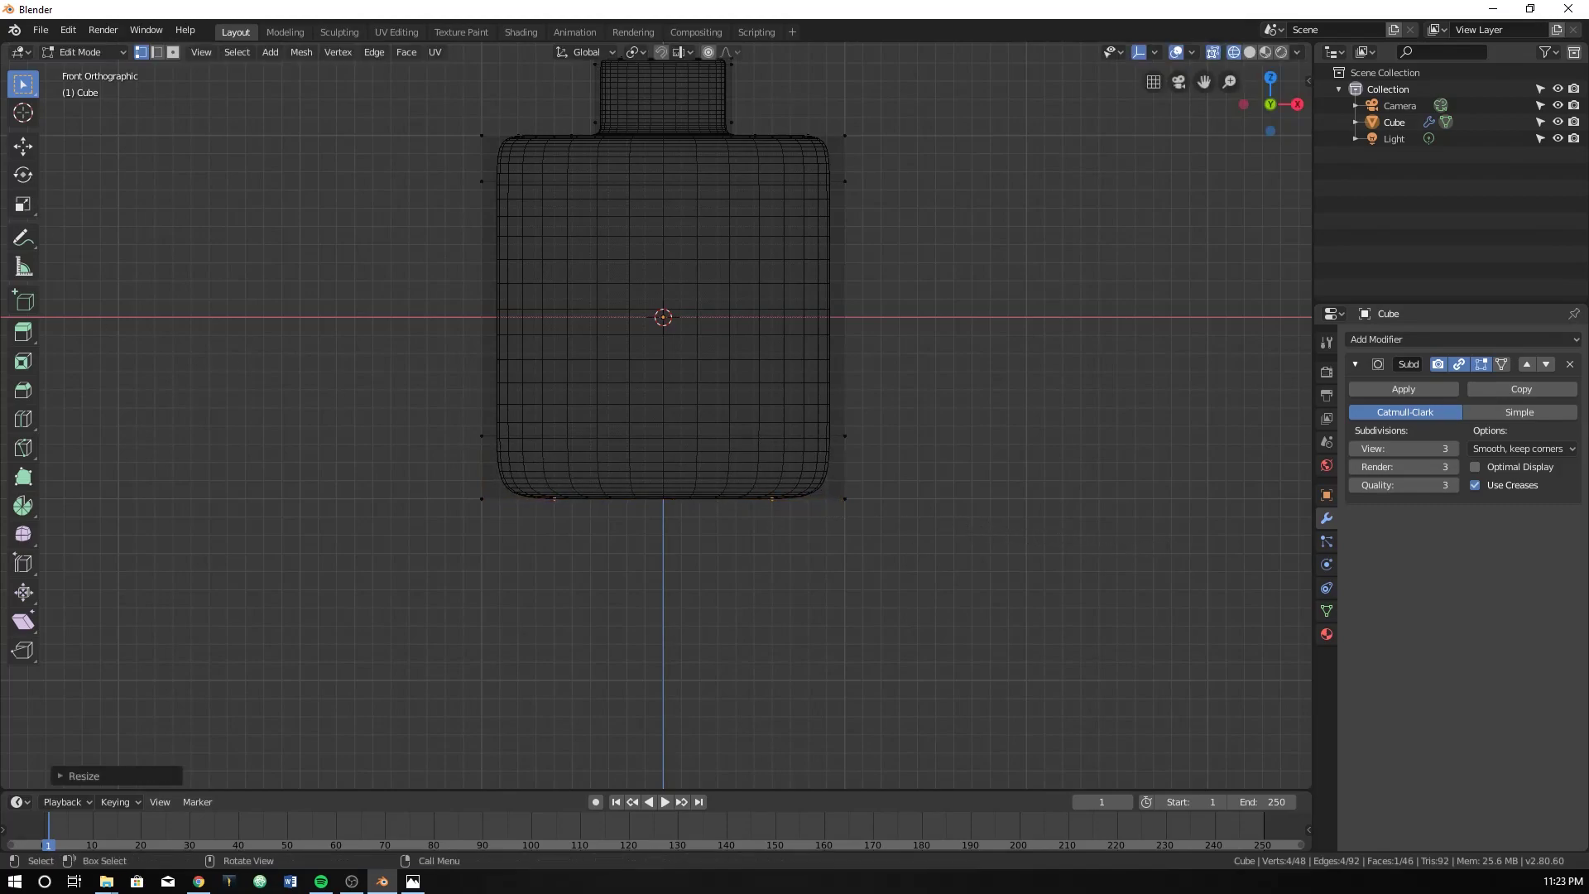
Step: Switch to the browser and examine the lego character image results for the shape of the head and neck
key(alt+Tab)
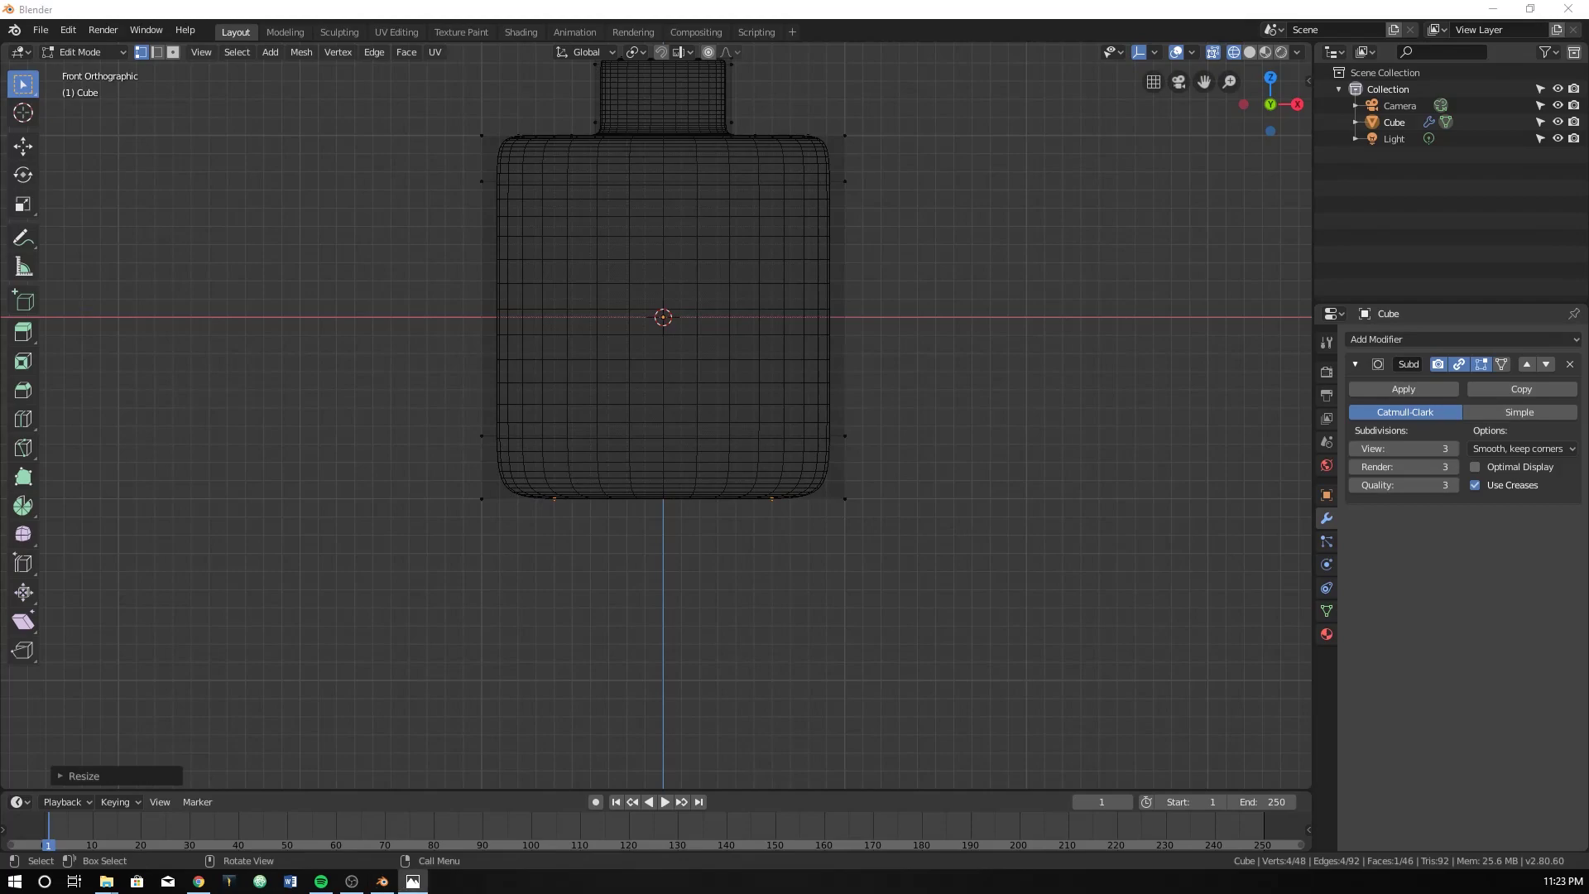
key(alt+Tab)
key(alt+Tab)
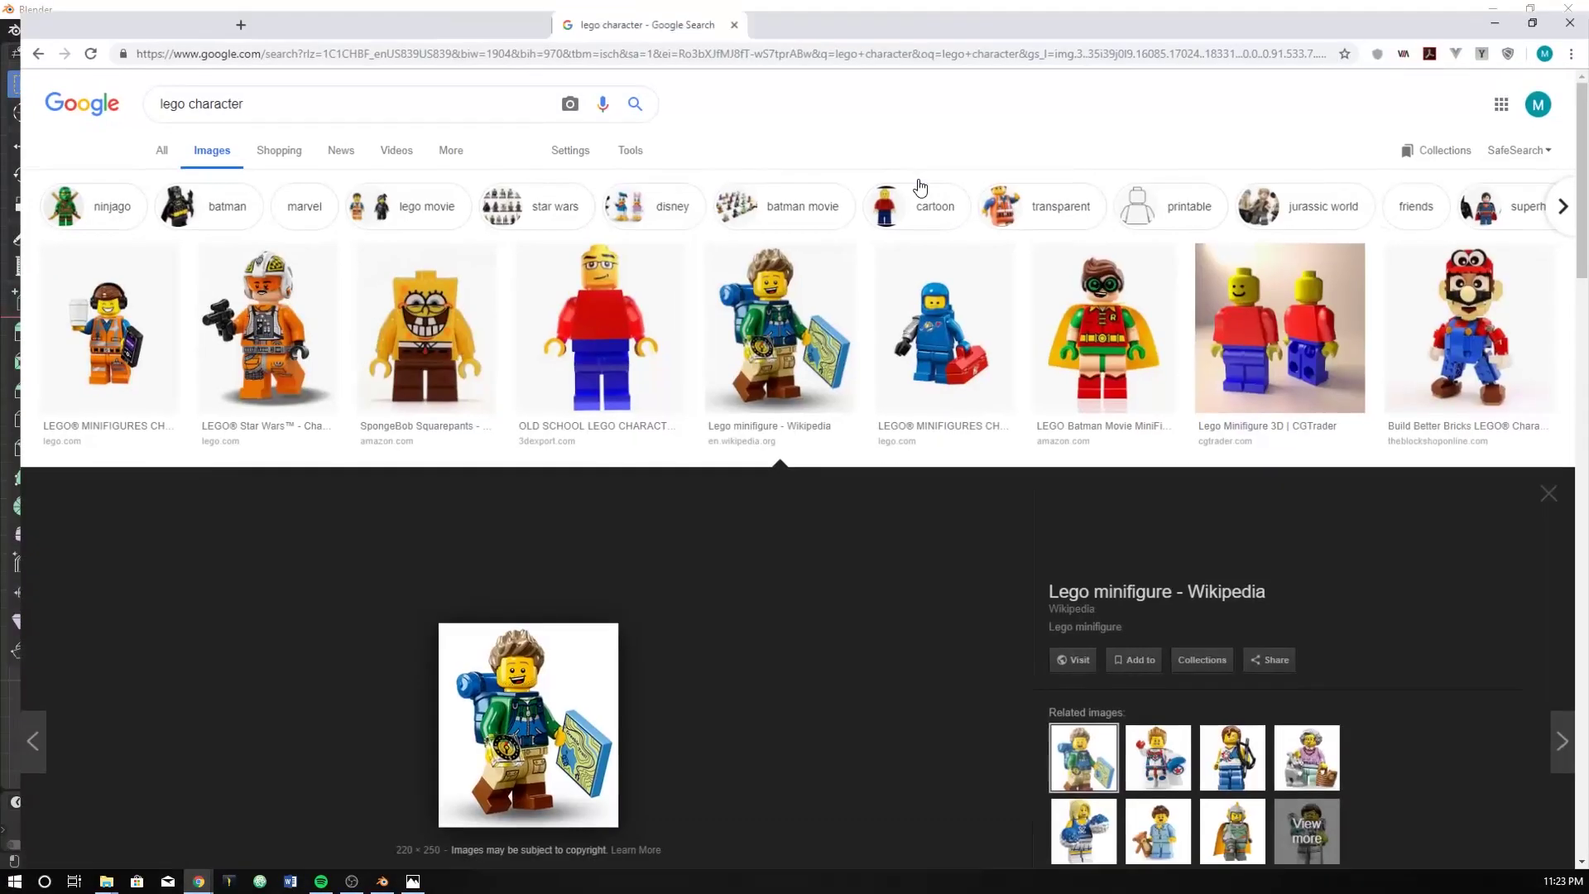
scroll(784, 534, down, 2)
scroll(709, 572, up, 2)
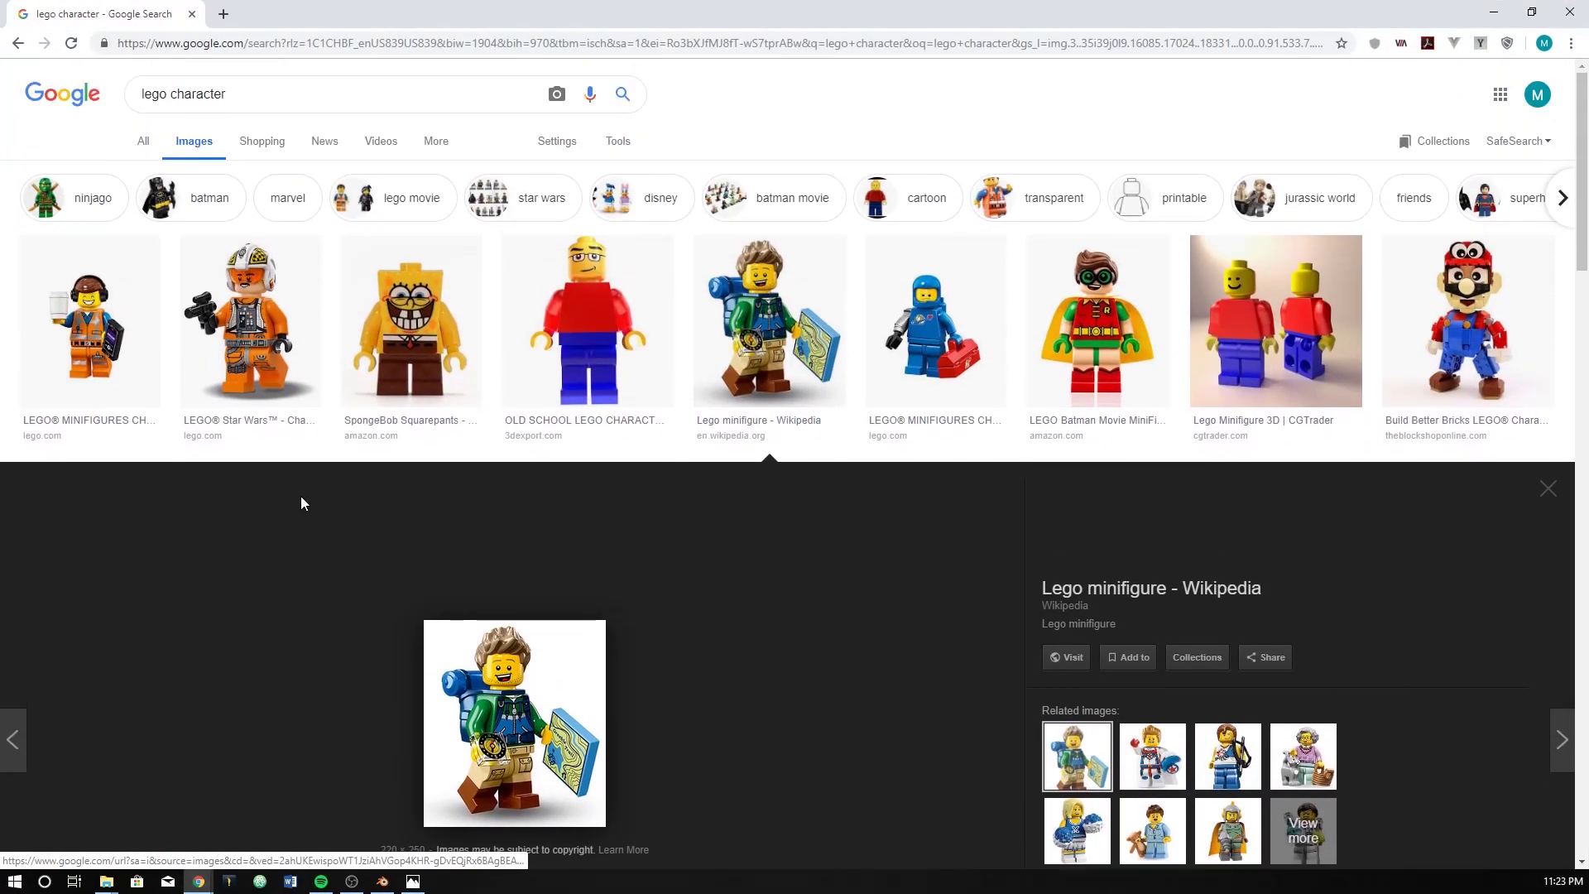
scroll(506, 531, down, 2)
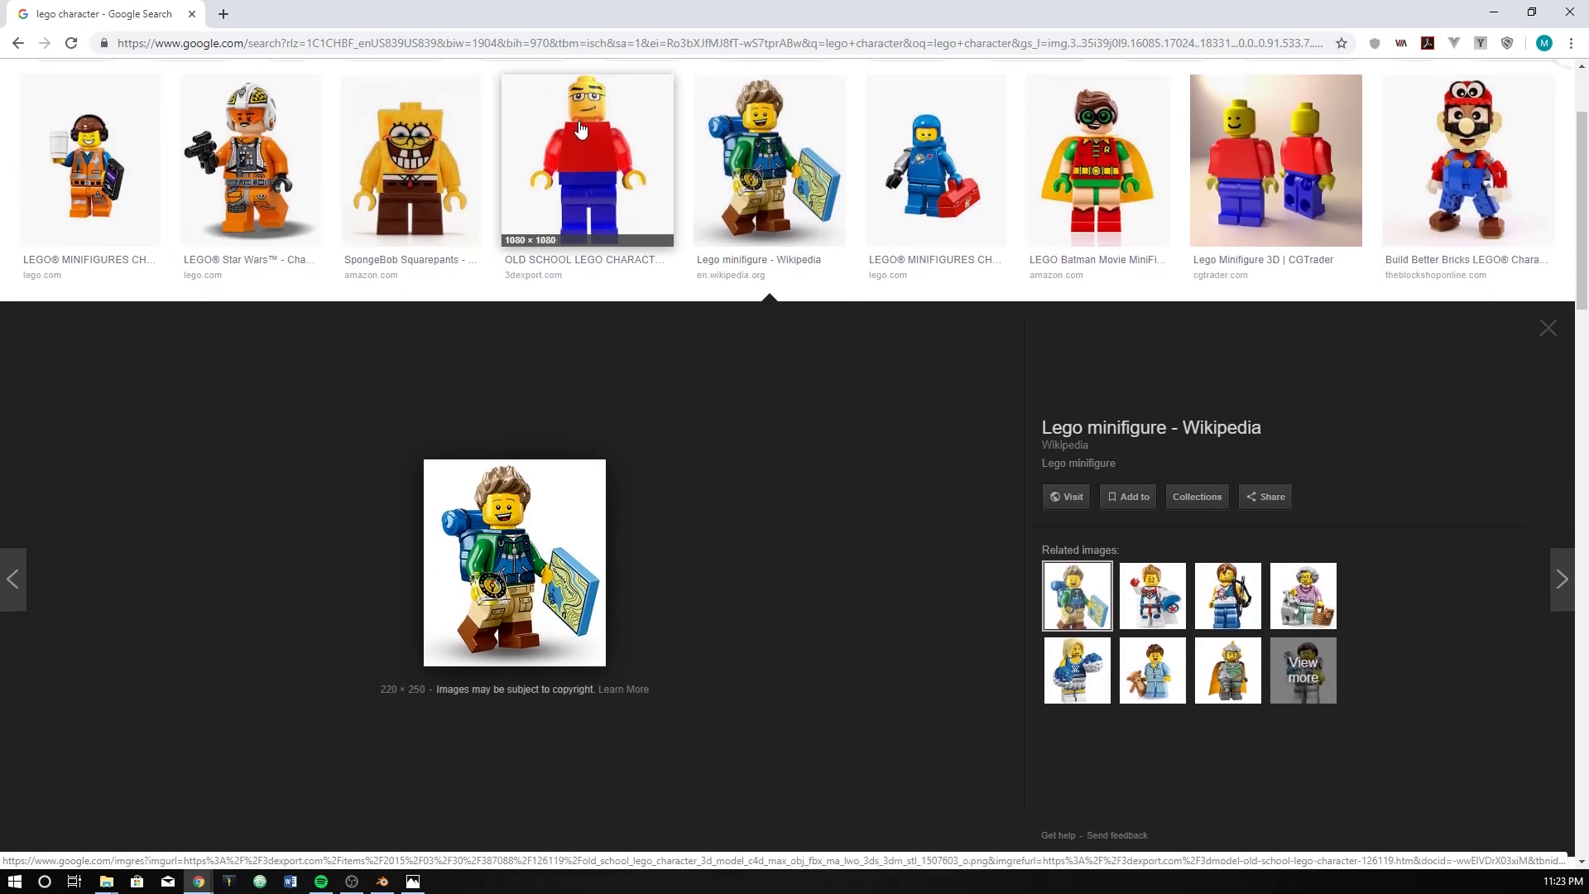
scroll(546, 231, up, 2)
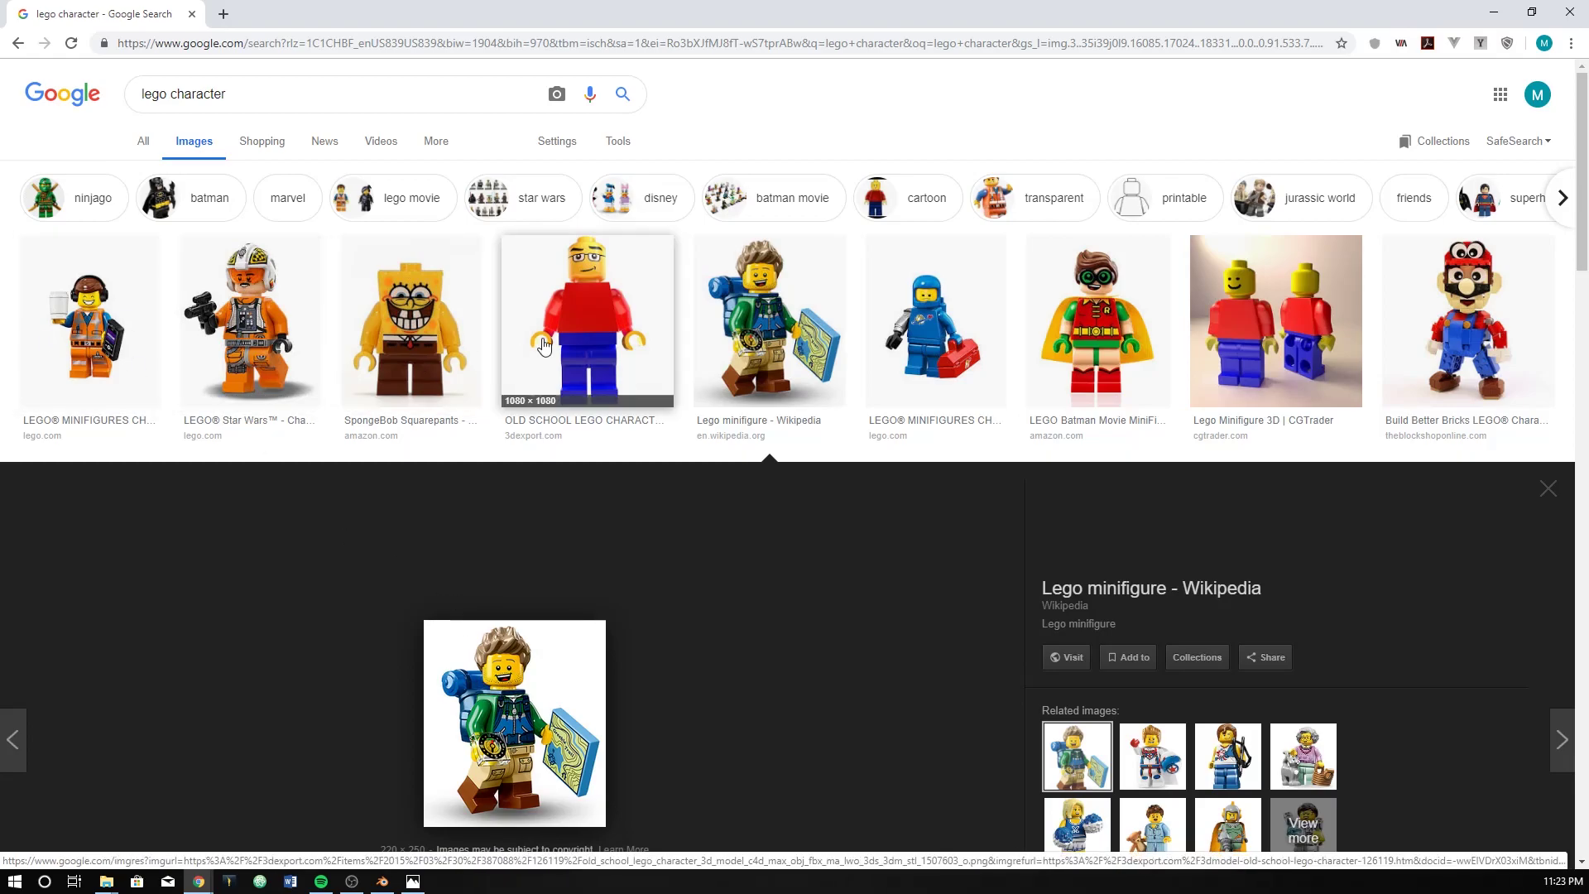
scroll(998, 357, down, 10)
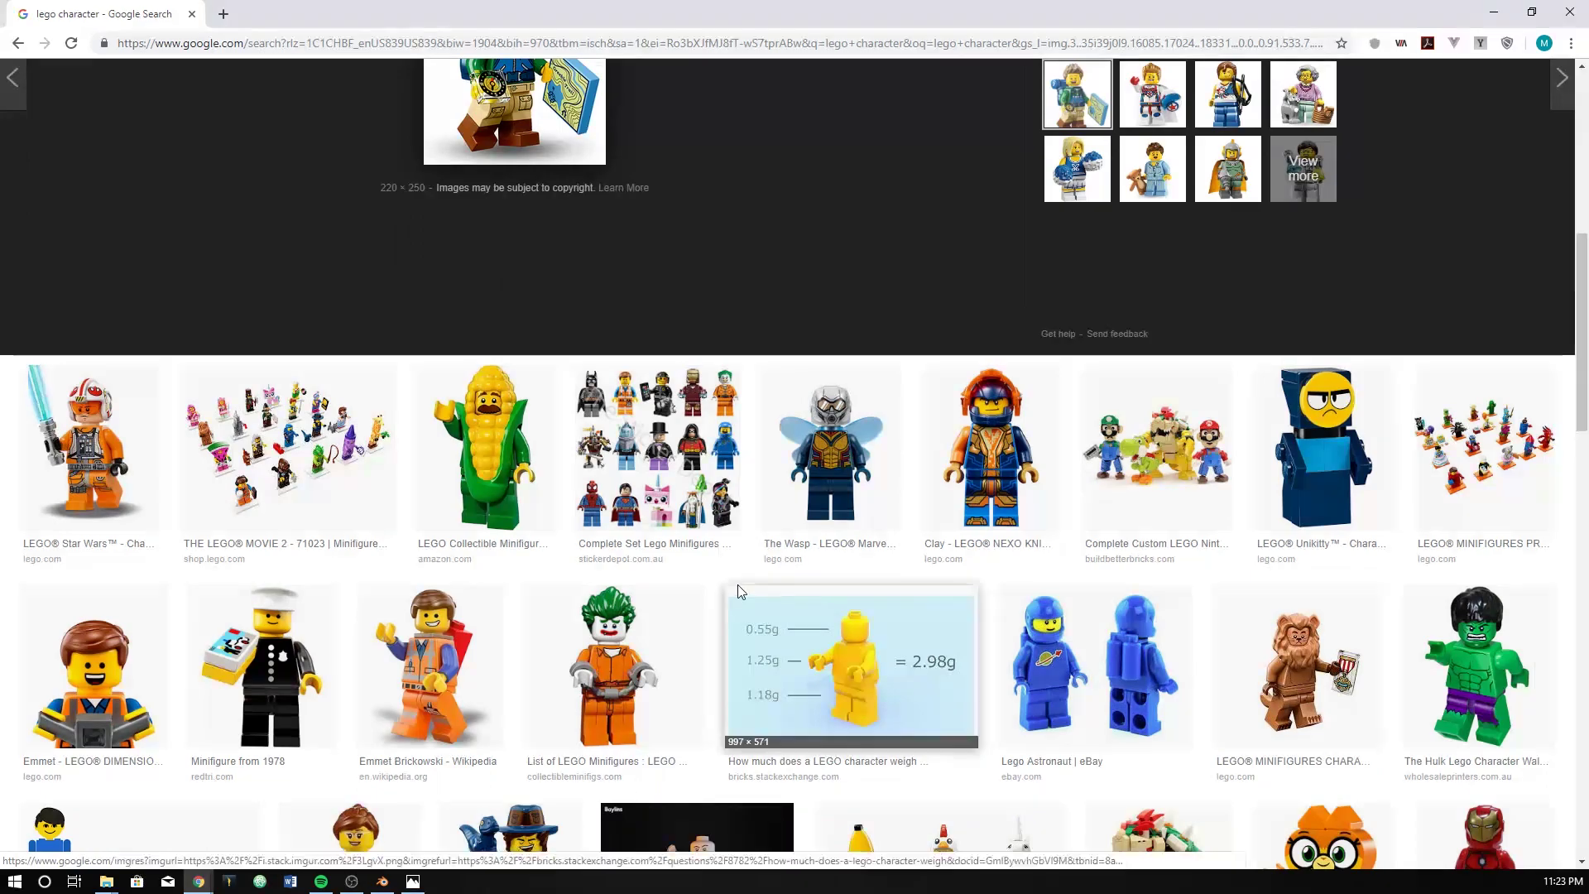
scroll(468, 526, down, 8)
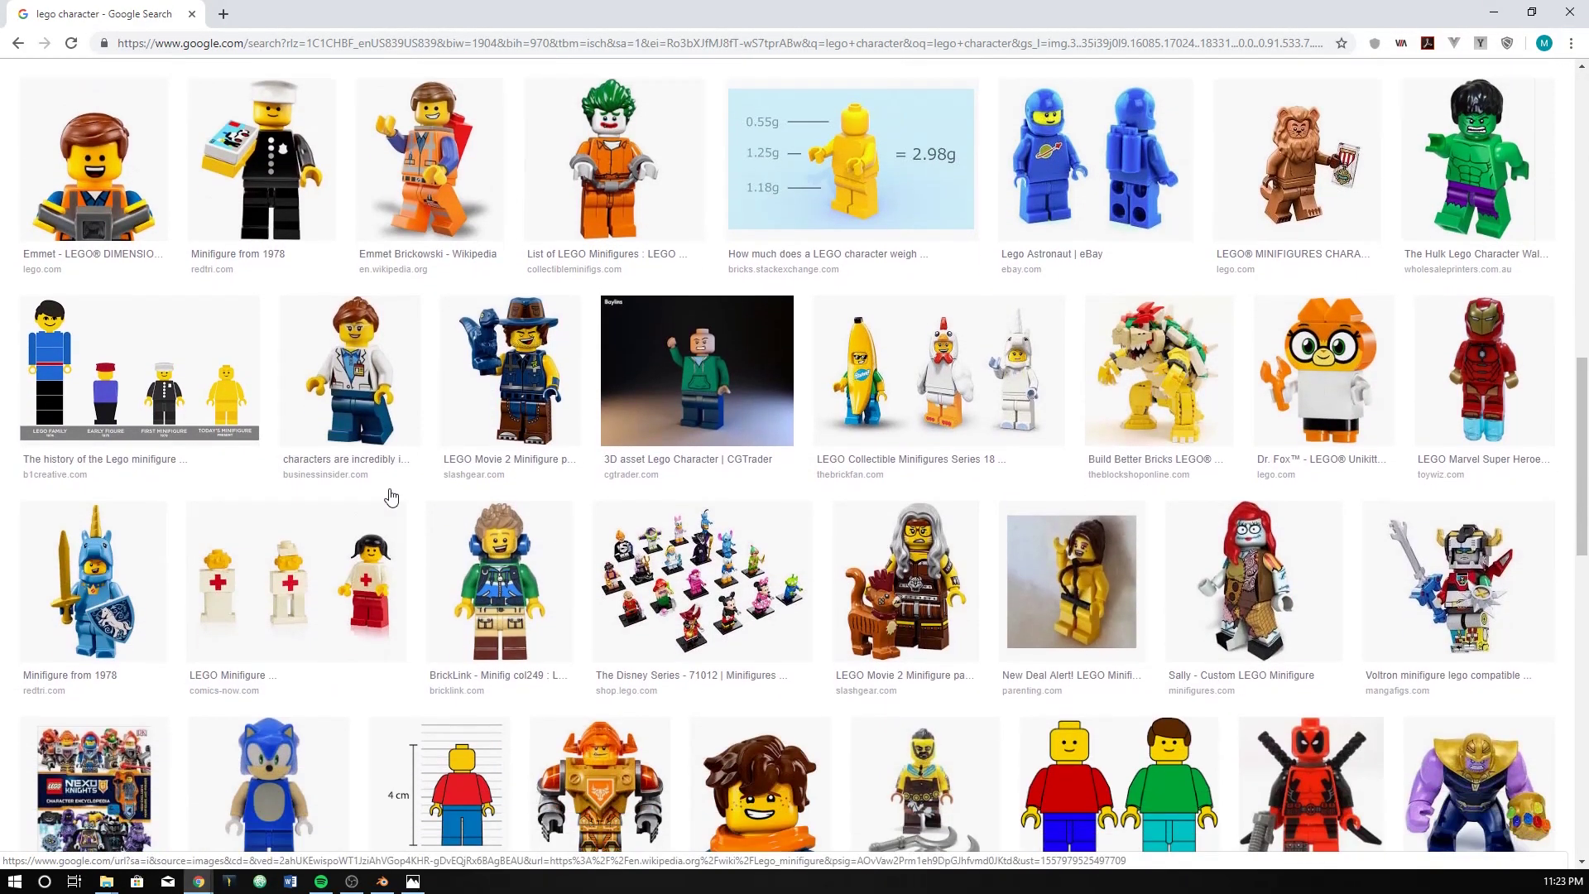
scroll(441, 546, down, 3)
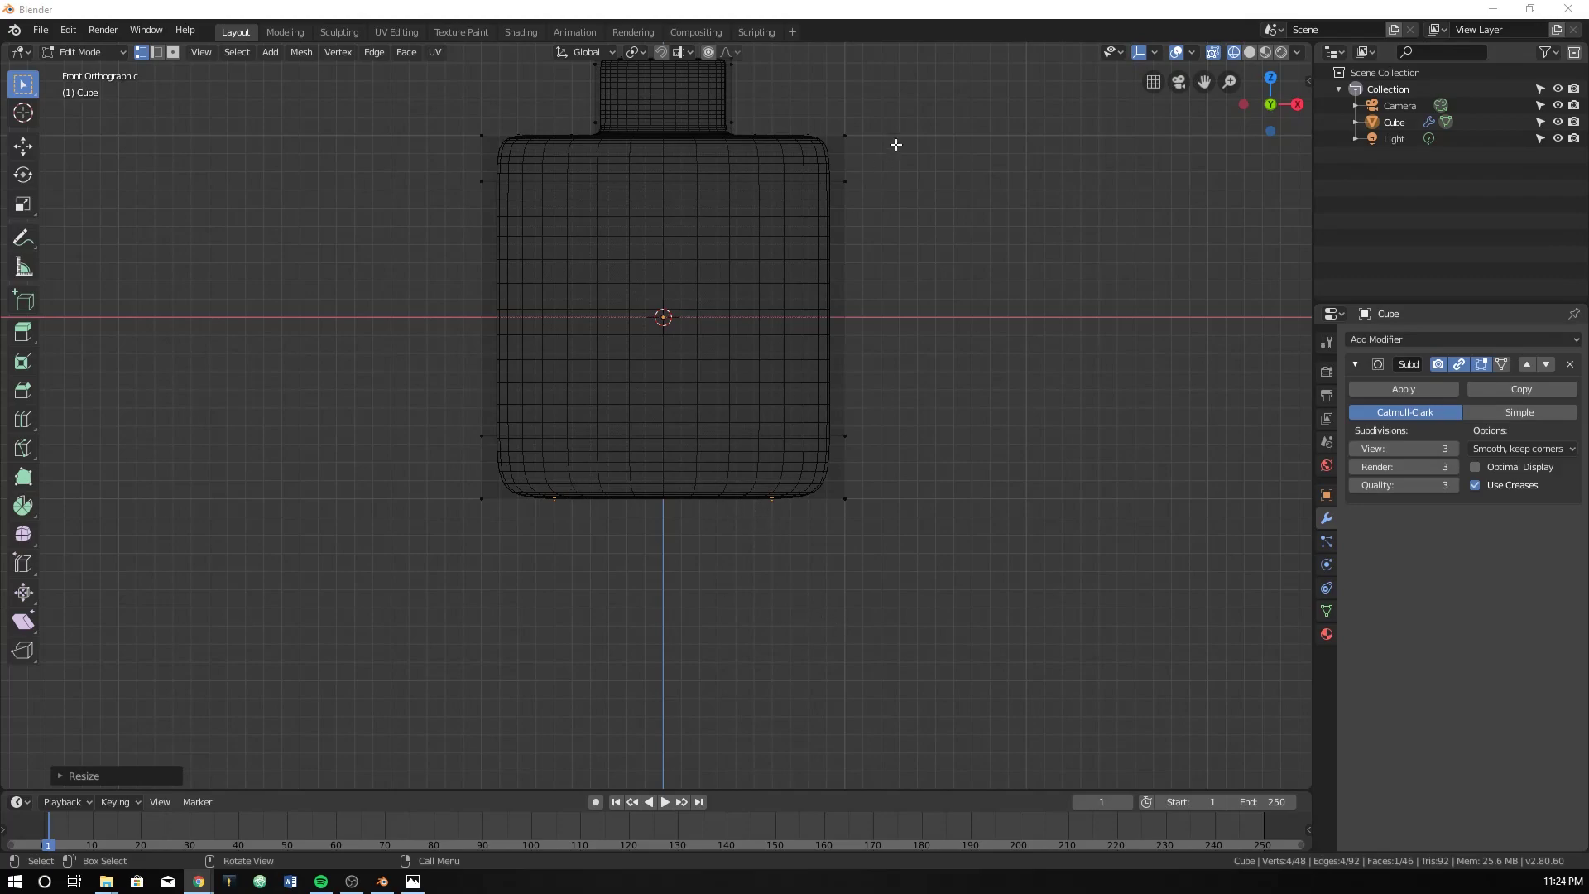
Step: Extrude the inner bottom face down about 0.41 m to form the neck, and add loop cuts near its upper and lower edges
key(e)
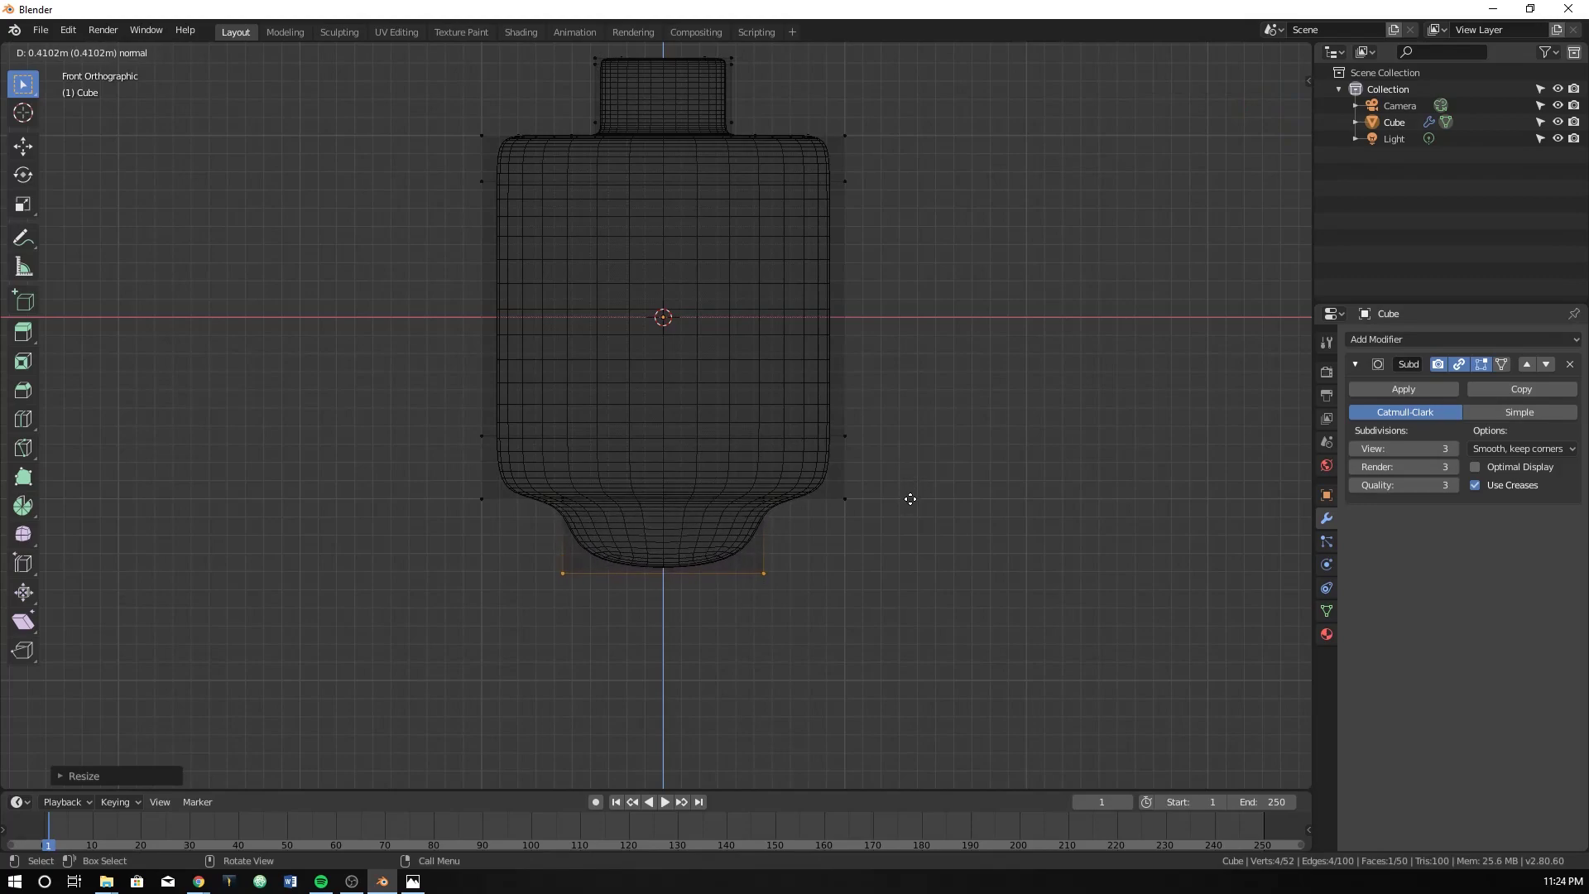
click(852, 549)
key(ctrl+r)
click(767, 548)
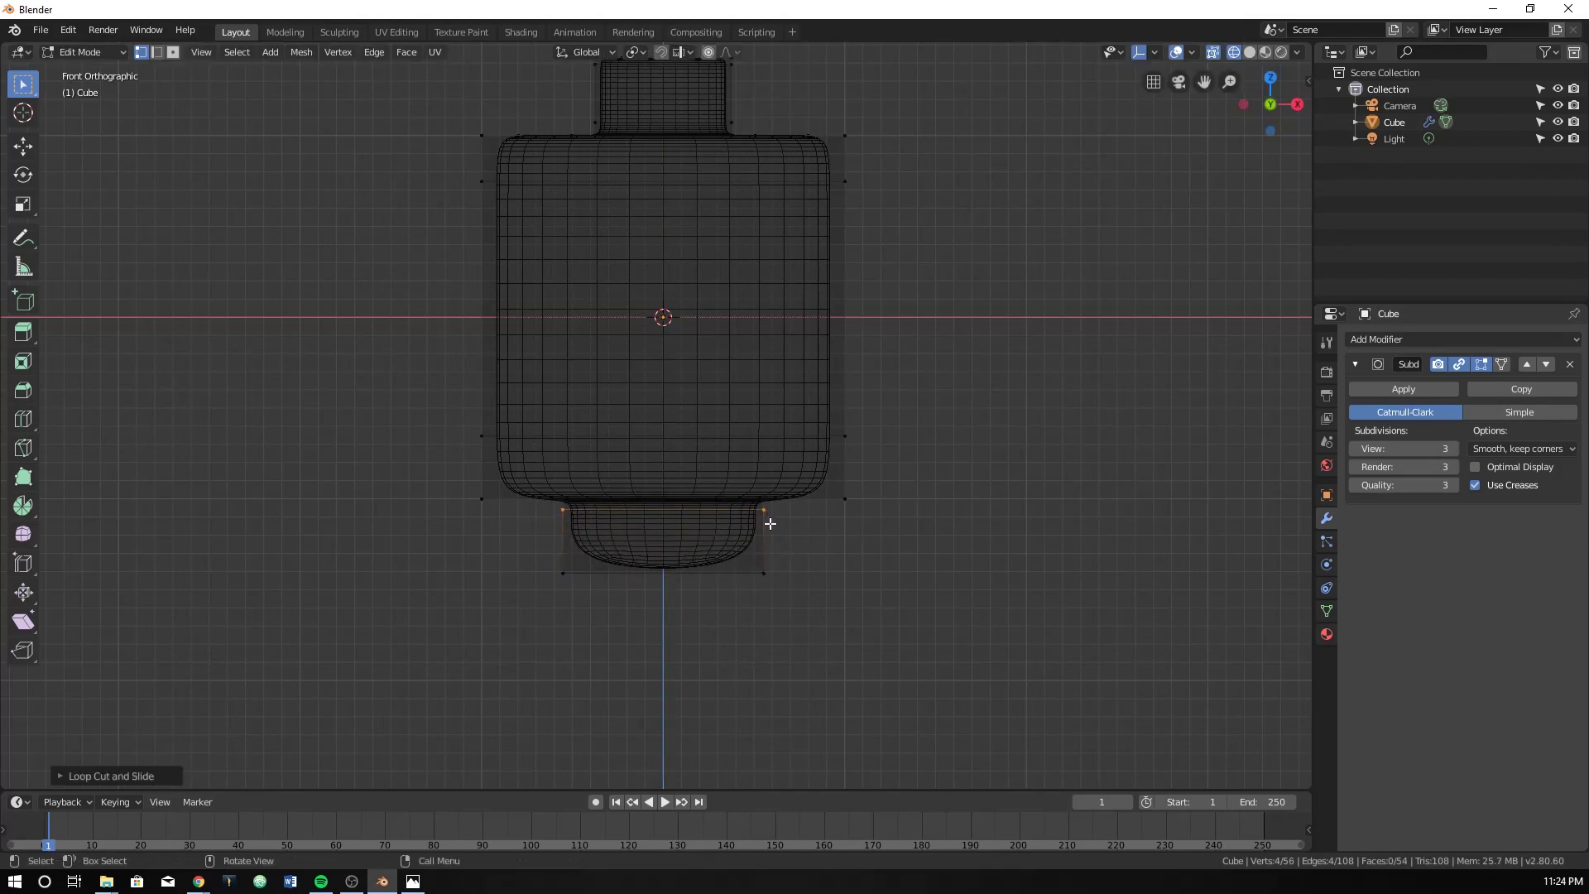
click(766, 561)
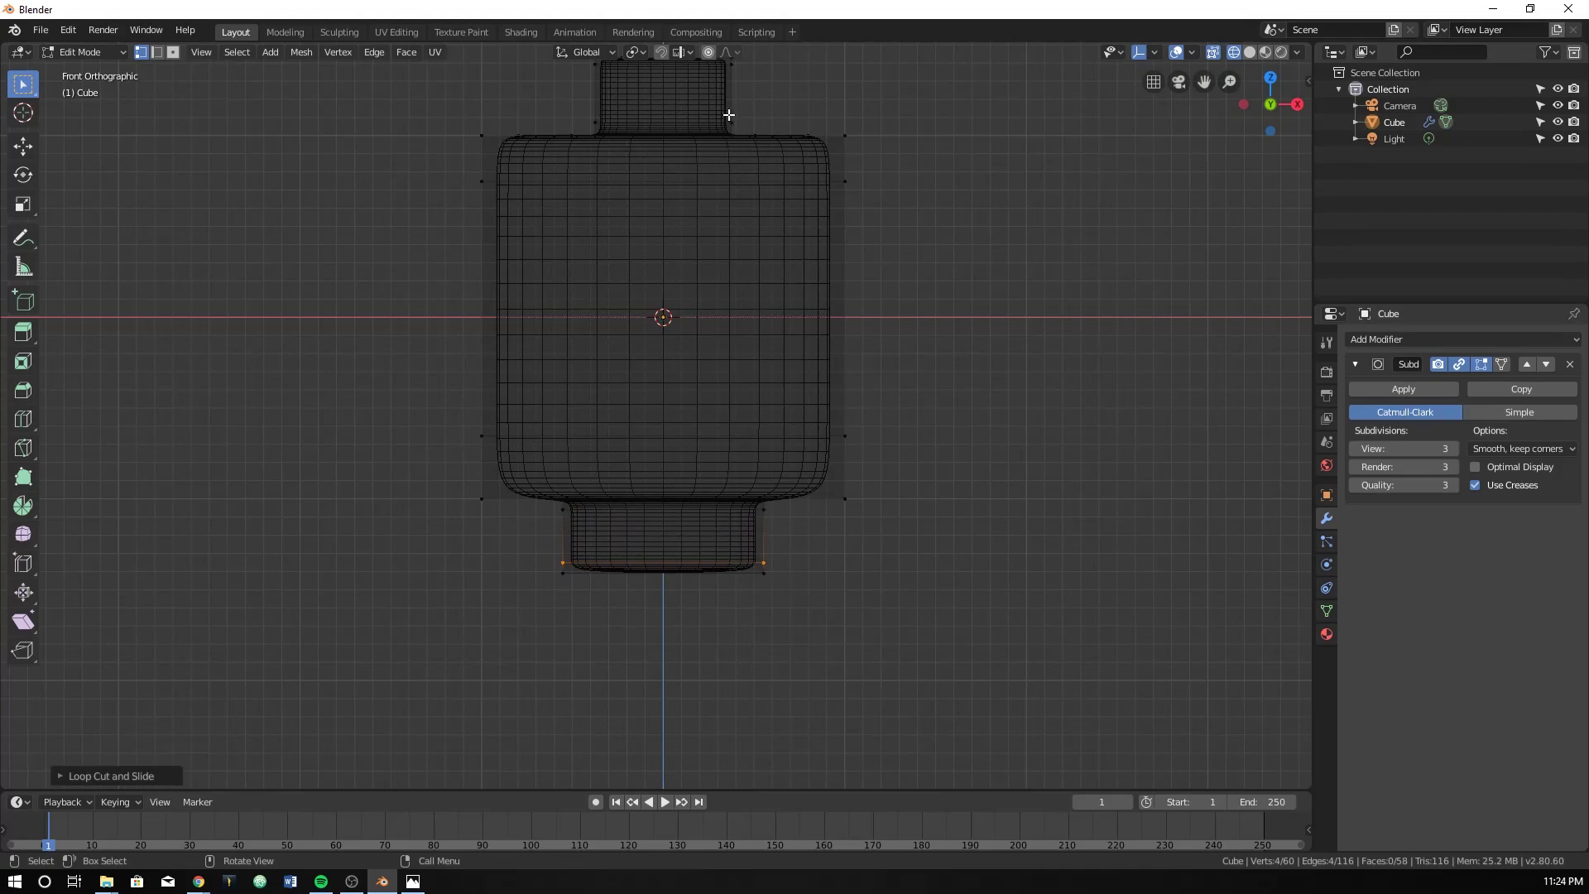
scroll(727, 124, down, 1)
shift+middle_drag(727, 142, 724, 294)
scroll(723, 294, down, 2)
scroll(662, 347, up, 2)
key(b)
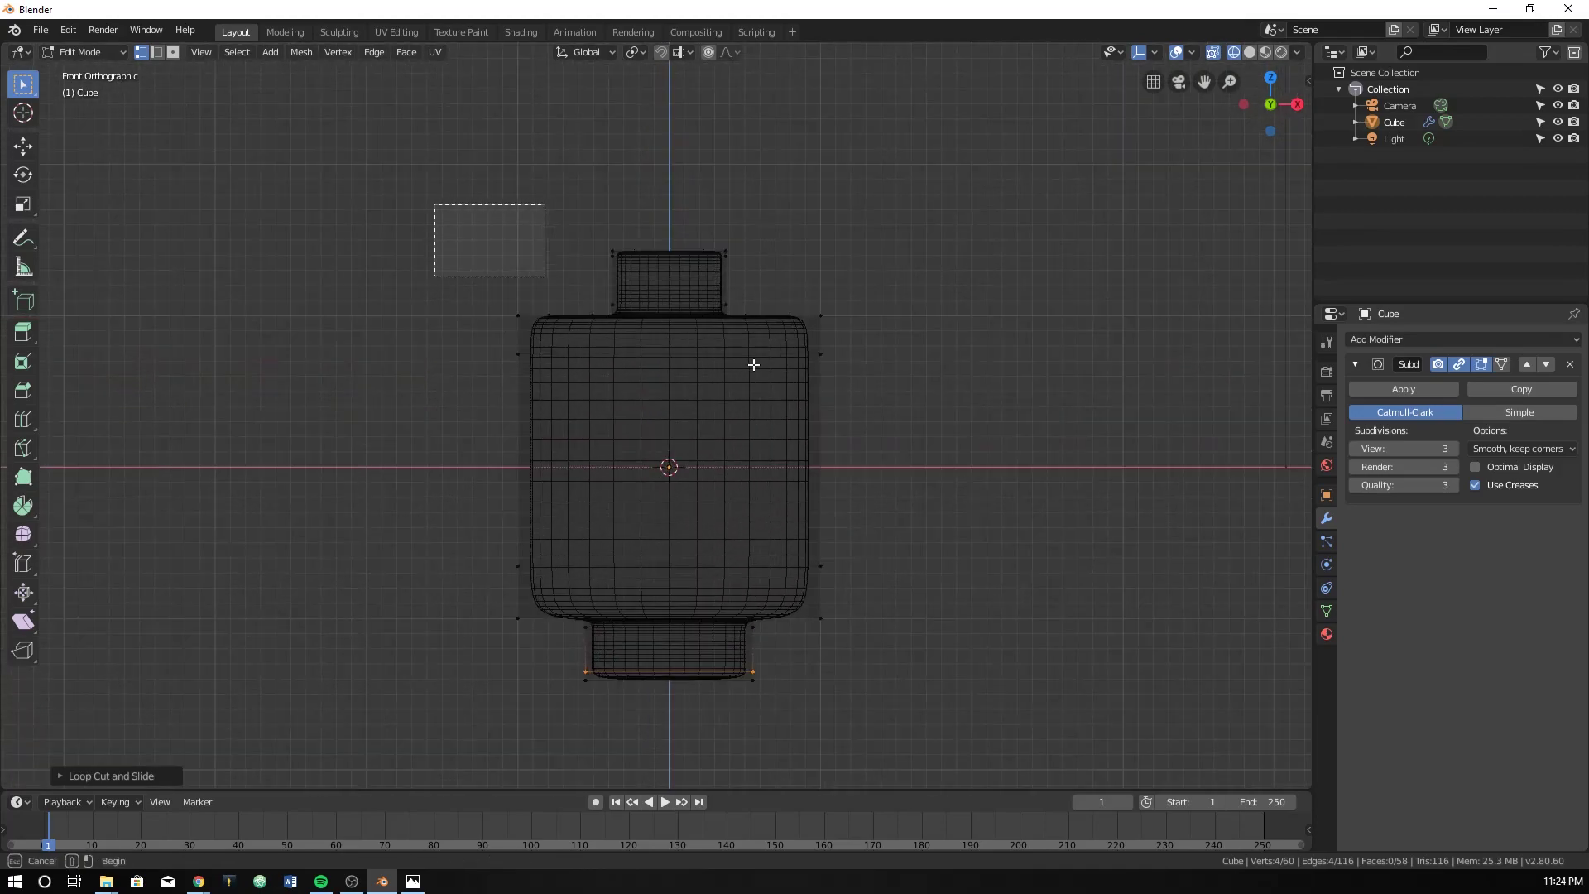
drag(621, 309, 953, 423)
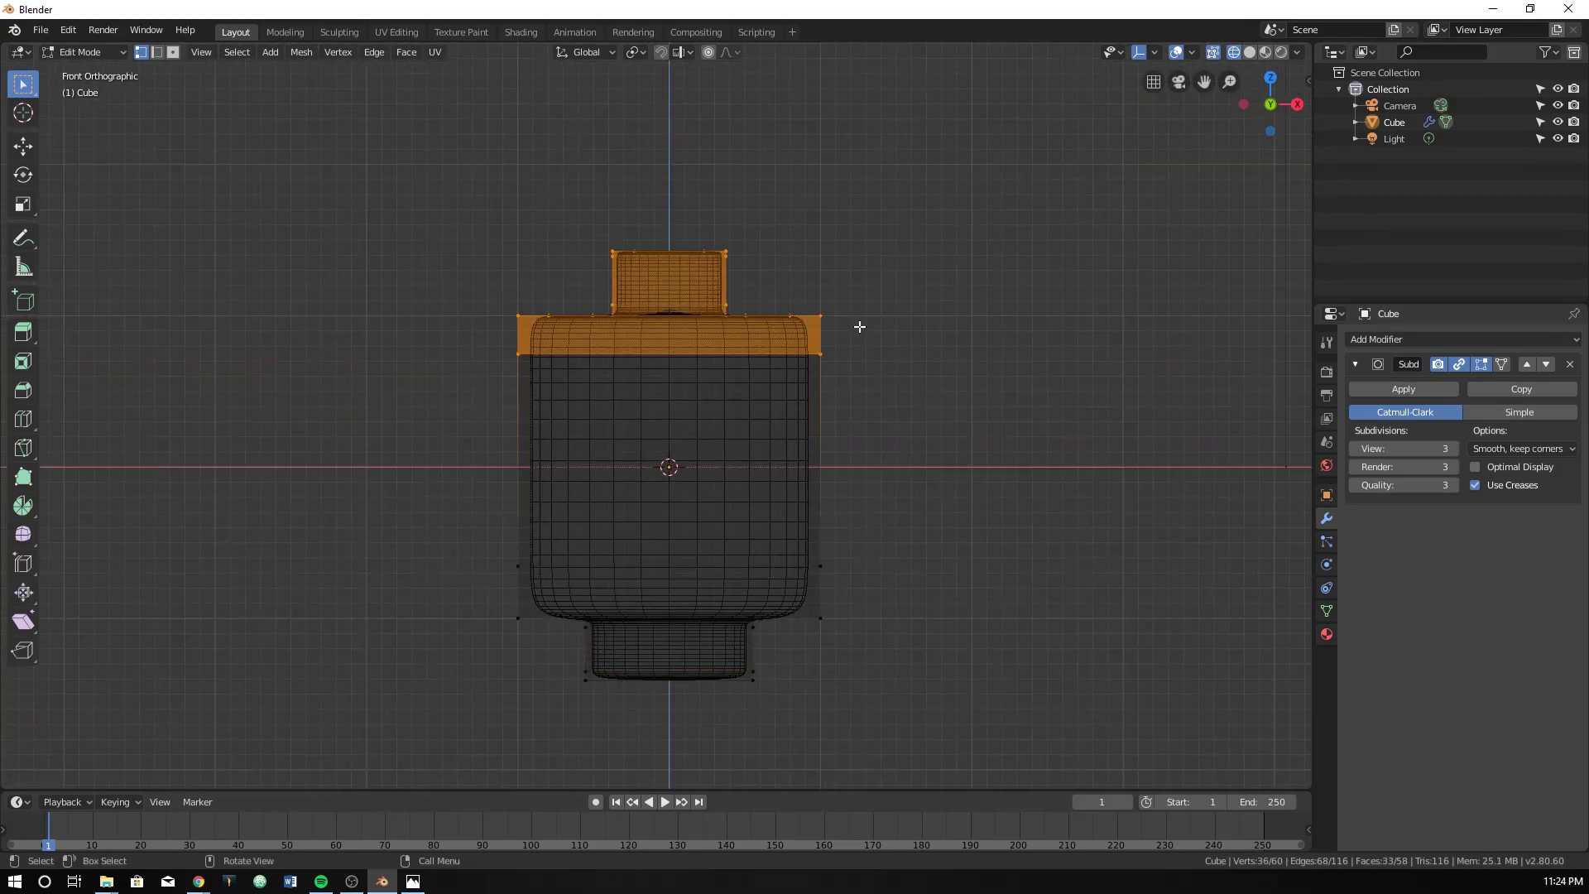
key(alt+a)
key(z)
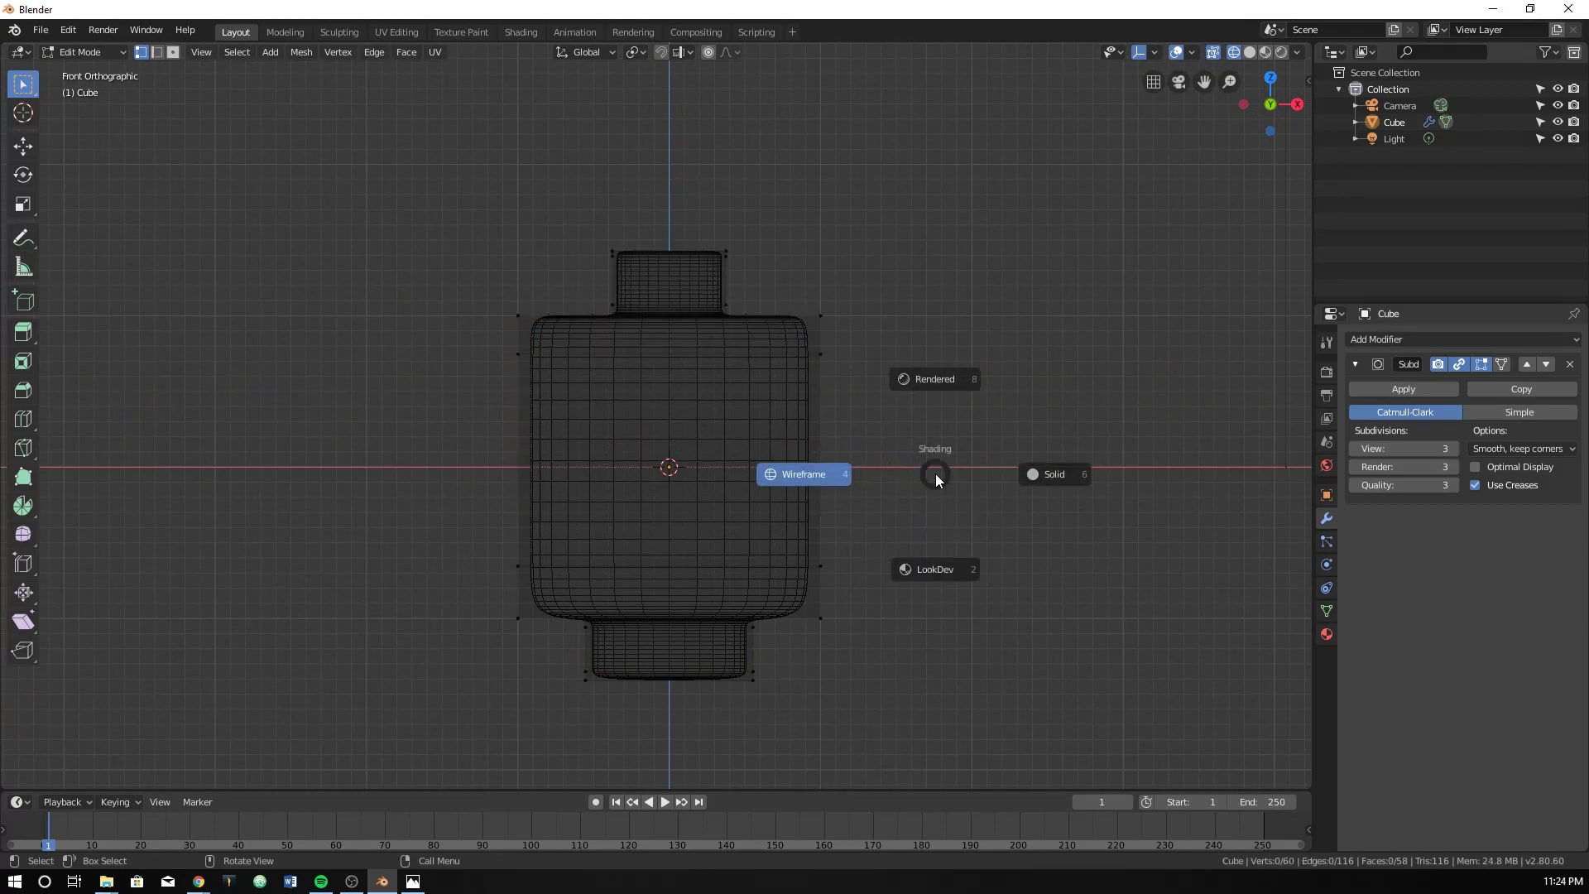
key(z)
click(1106, 472)
key(z)
click(811, 457)
Step: Shorten the body by moving the stud and the body's upper vertices down along Z, and return to solid shading
key(b)
drag(308, 104, 1040, 439)
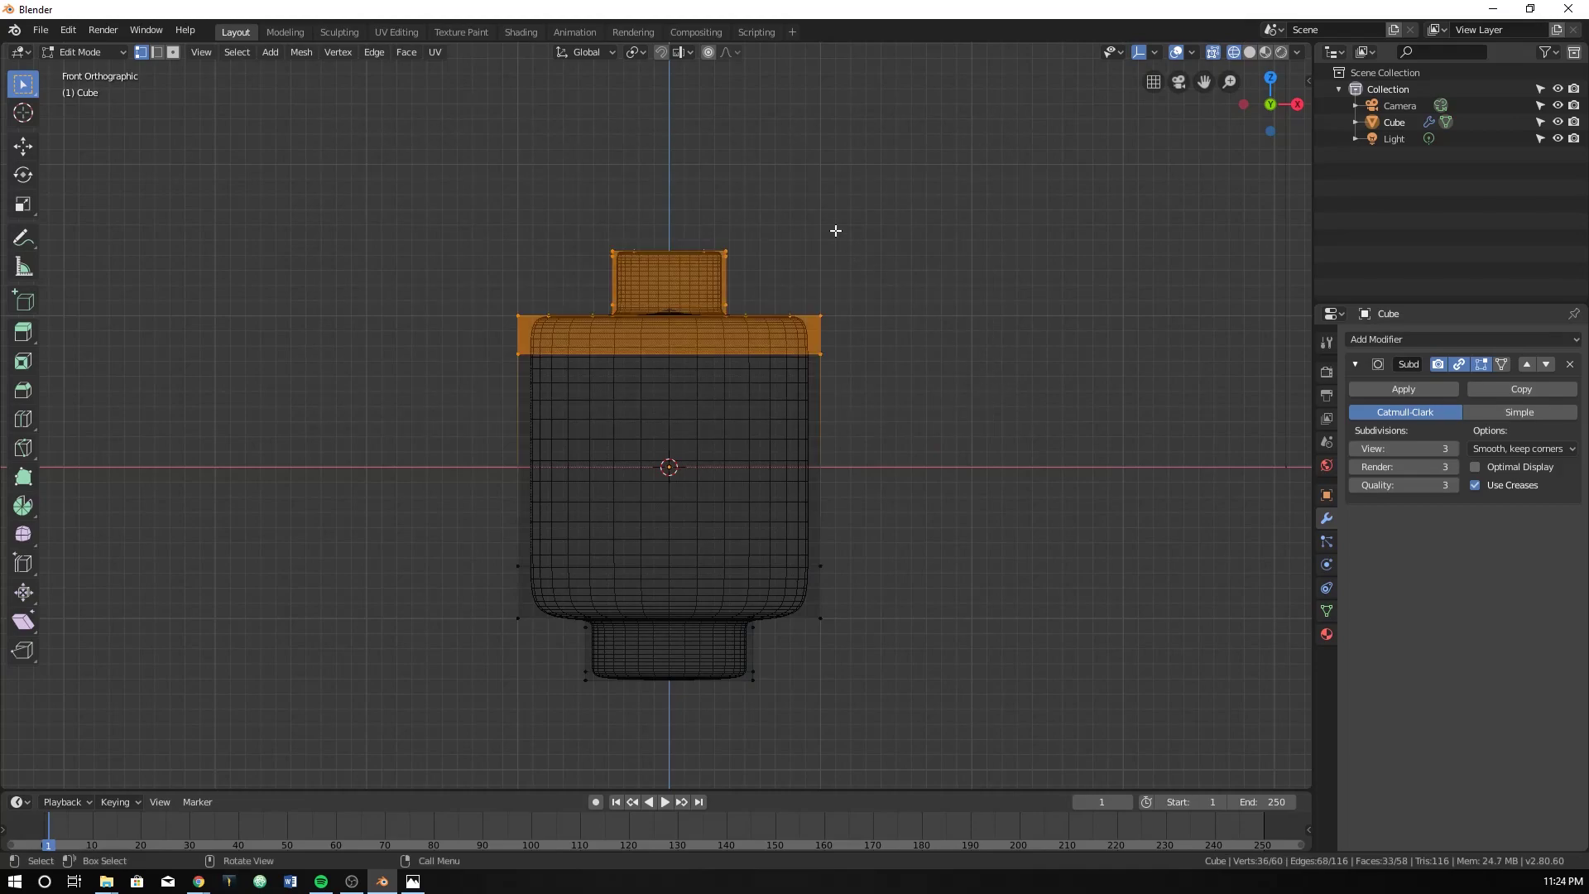
key(g)
key(z)
key(Return)
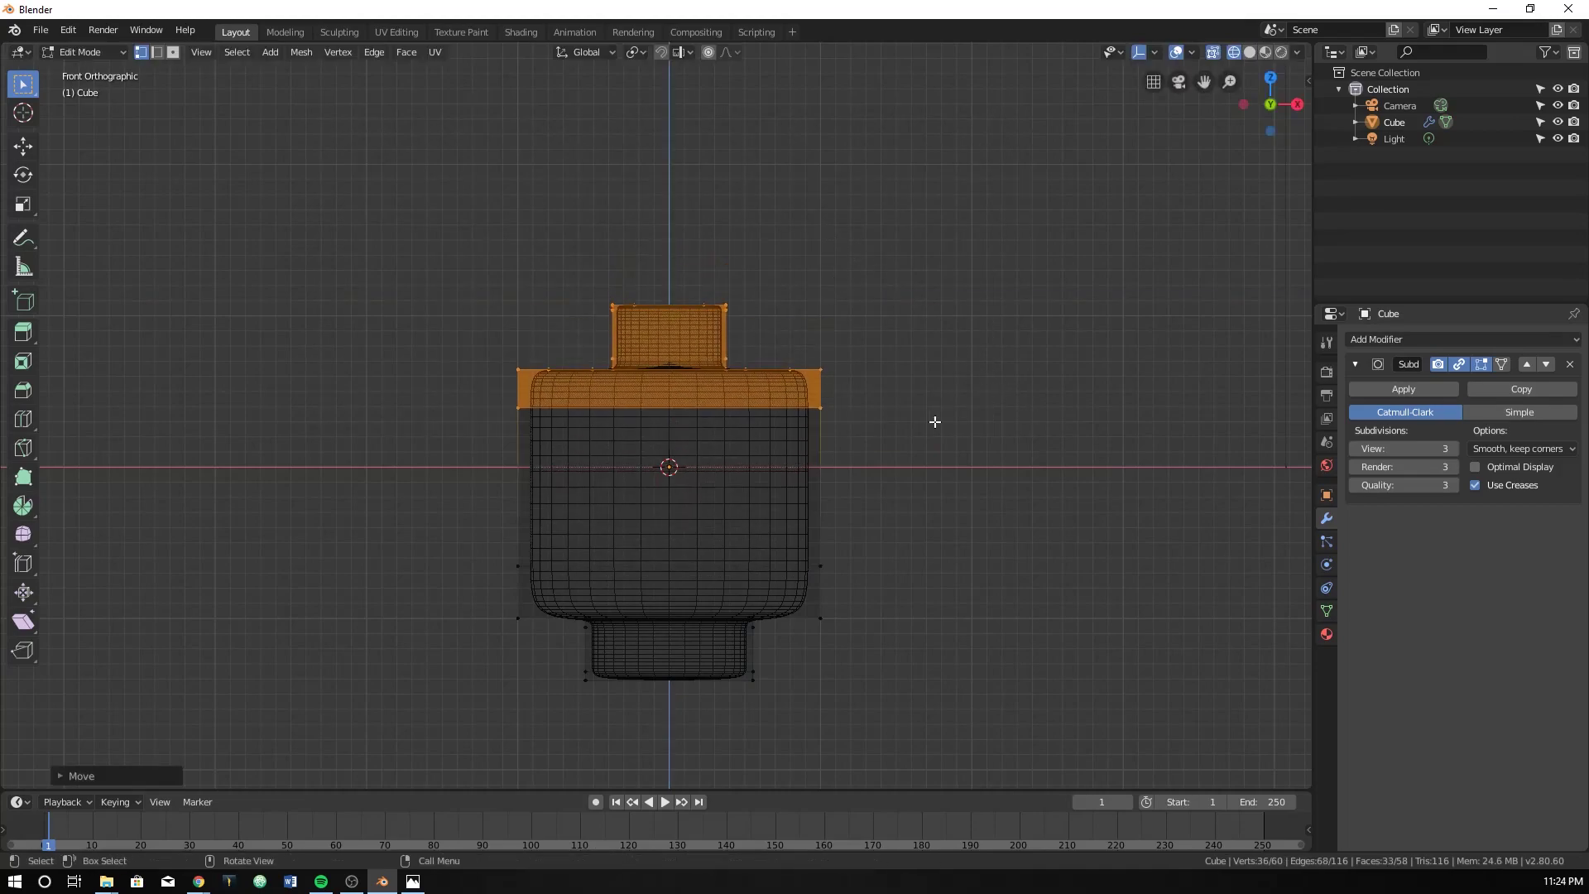
key(z)
click(1078, 420)
scroll(944, 479, down, 2)
key(alt+a)
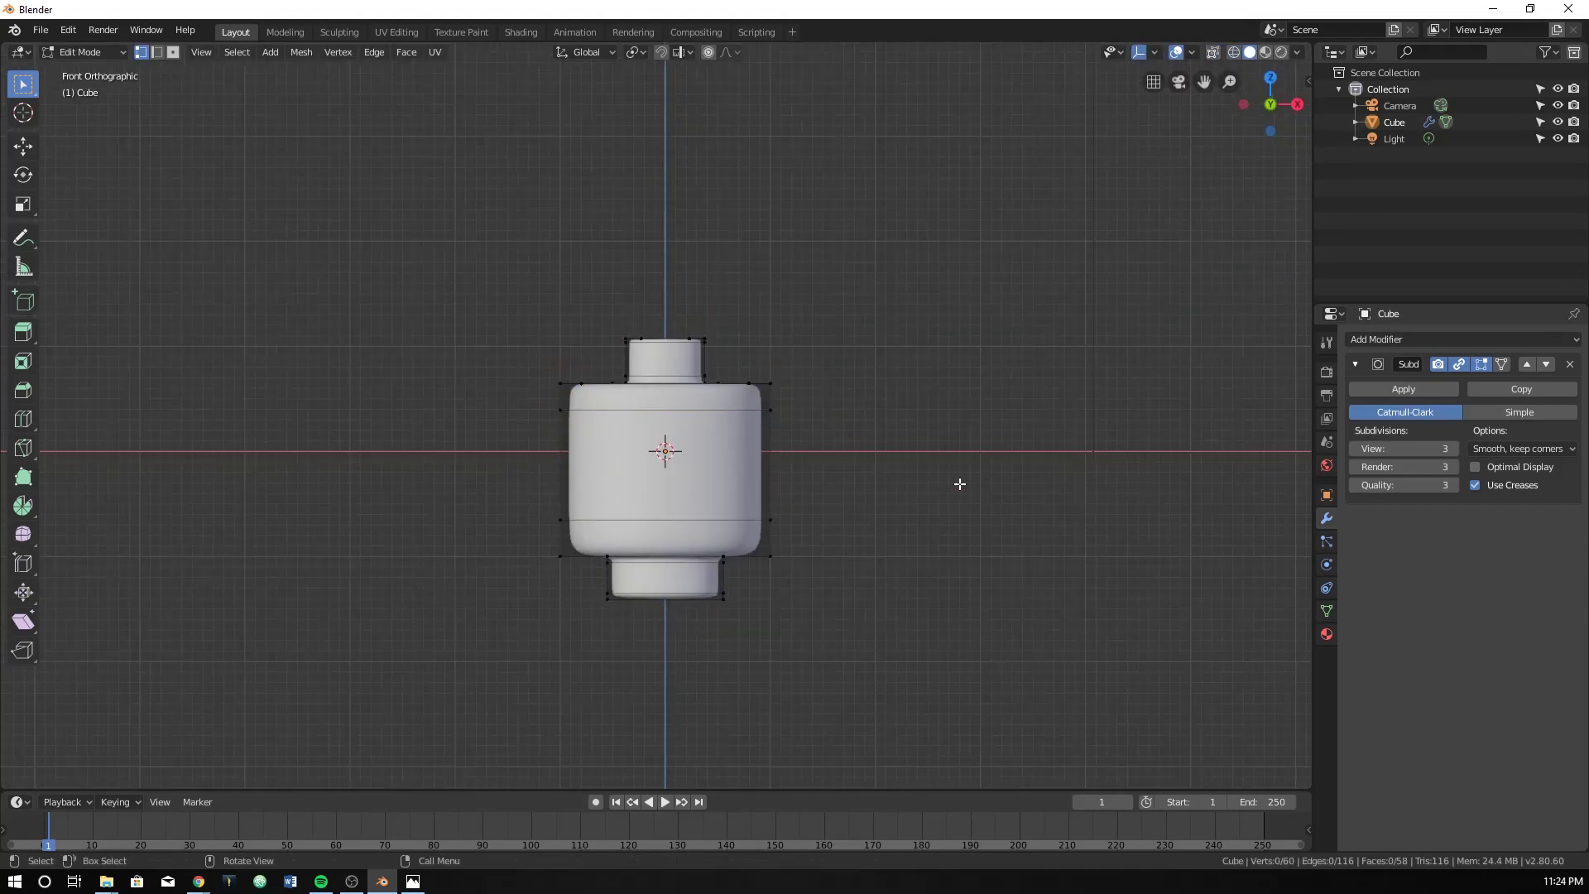
Step: Select all vertices of the stud and its base ring in wireframe display, seen from the front
scroll(935, 483, up, 2)
drag(571, 259, 735, 377)
key(z)
click(622, 399)
drag(590, 273, 749, 405)
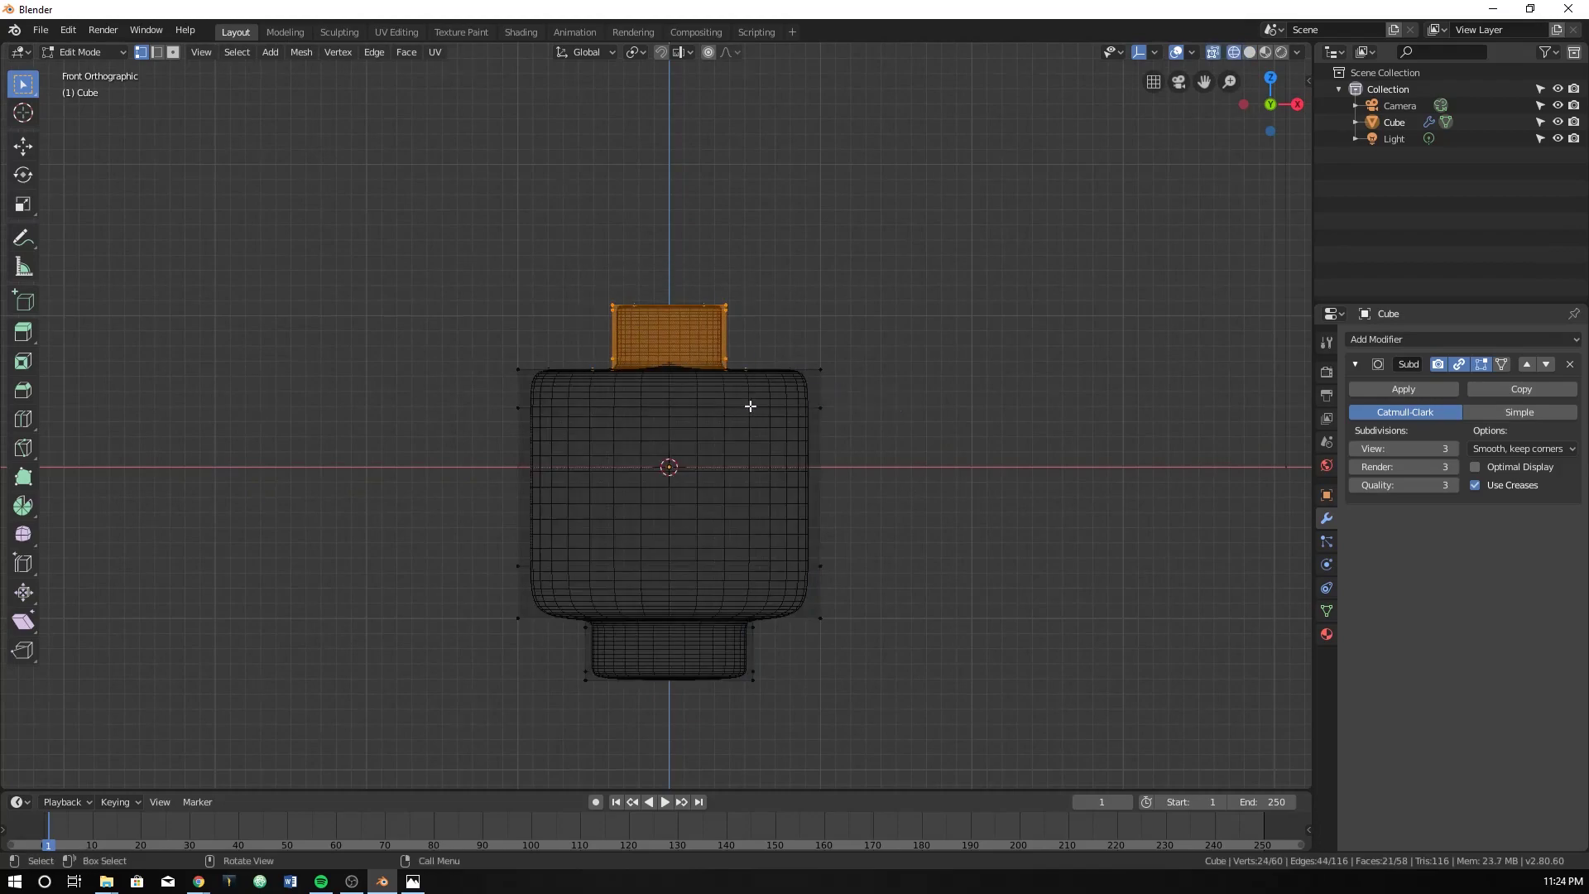
middle_drag(742, 382, 830, 447)
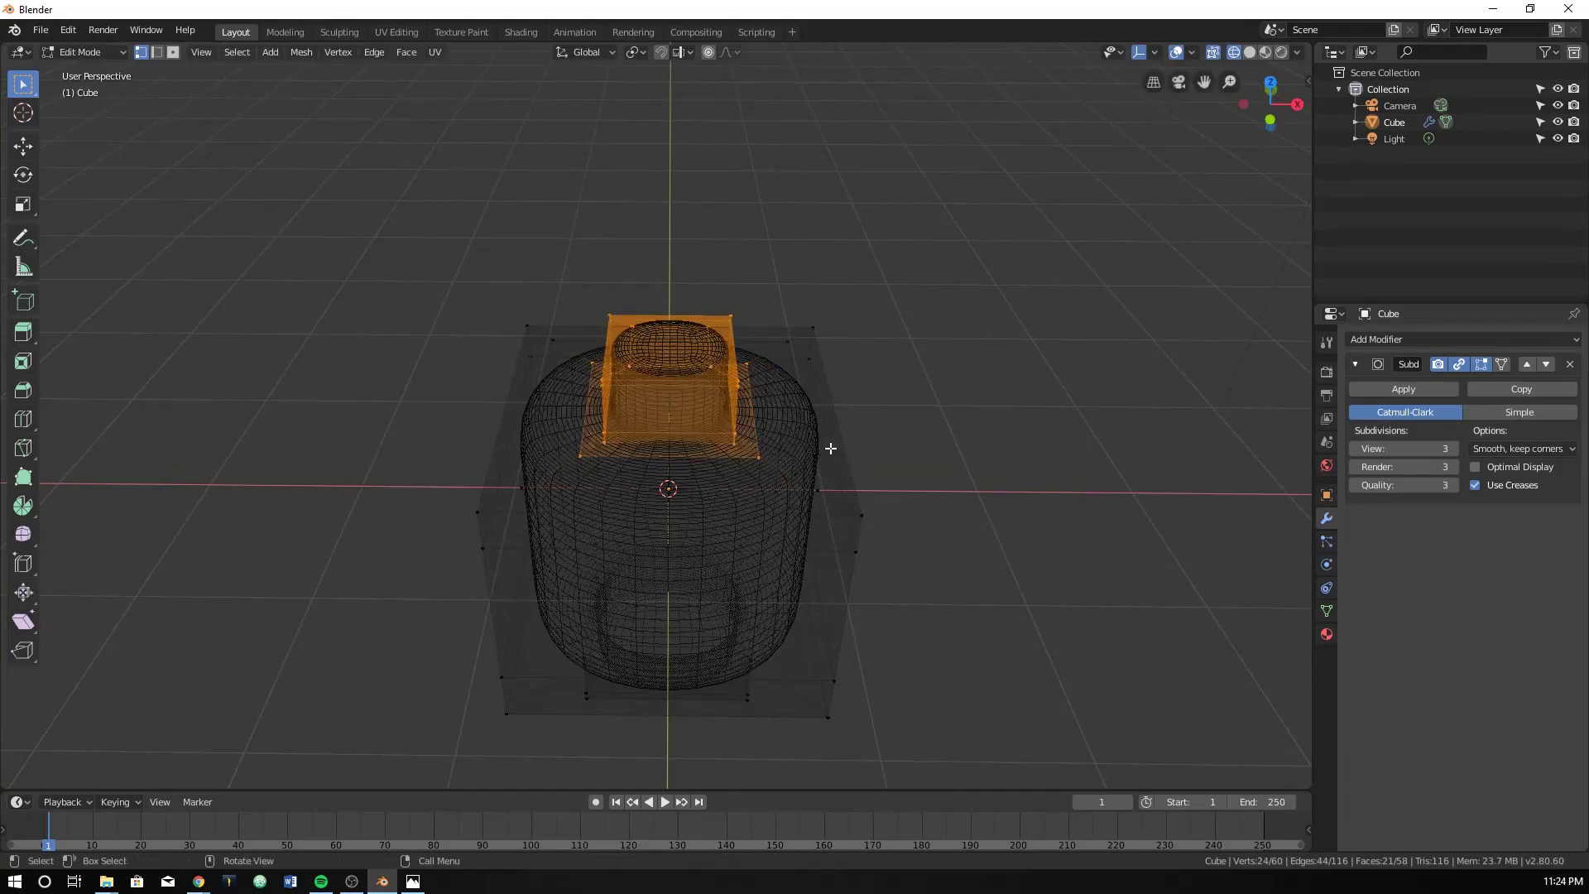
key(KP_1)
Step: Try to enlarge the stud by scaling it uniformly, and undo the attempt
key(s)
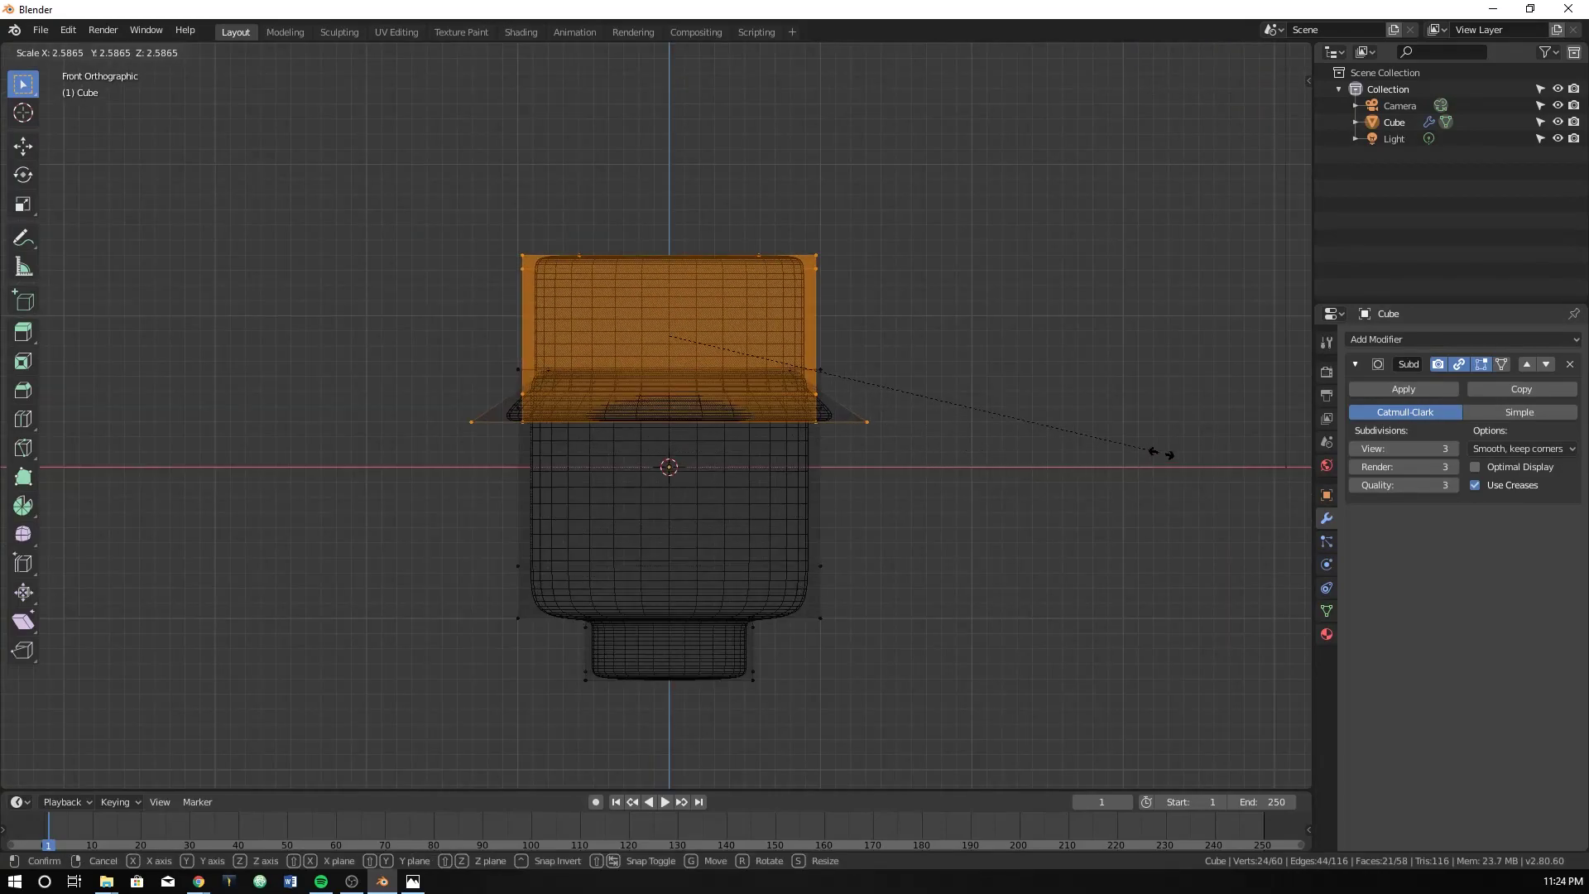
click(1123, 453)
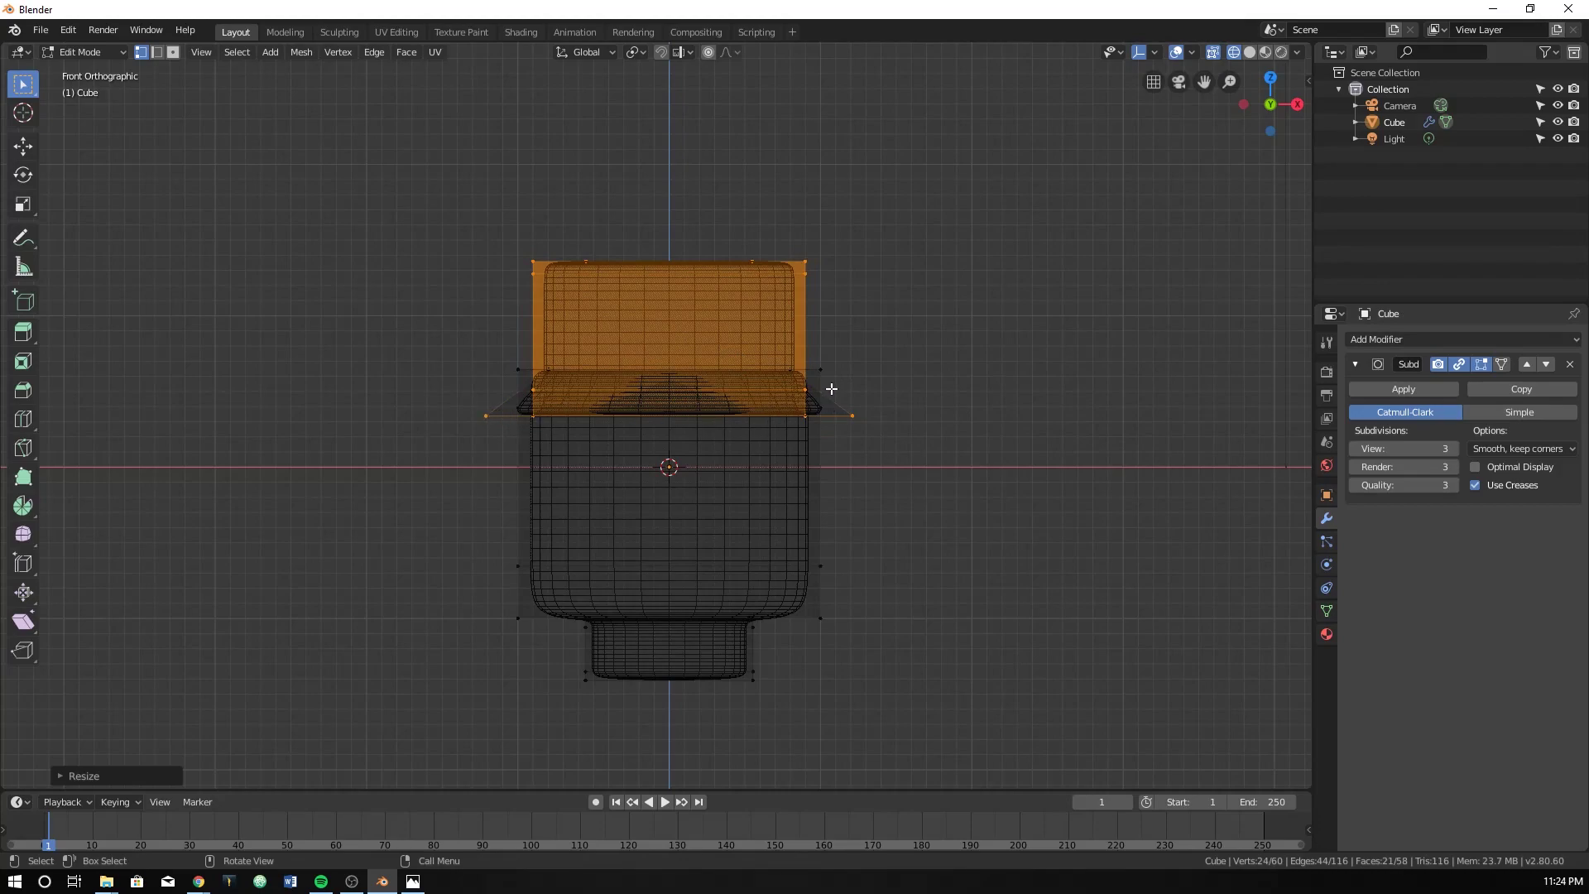
key(ctrl+x)
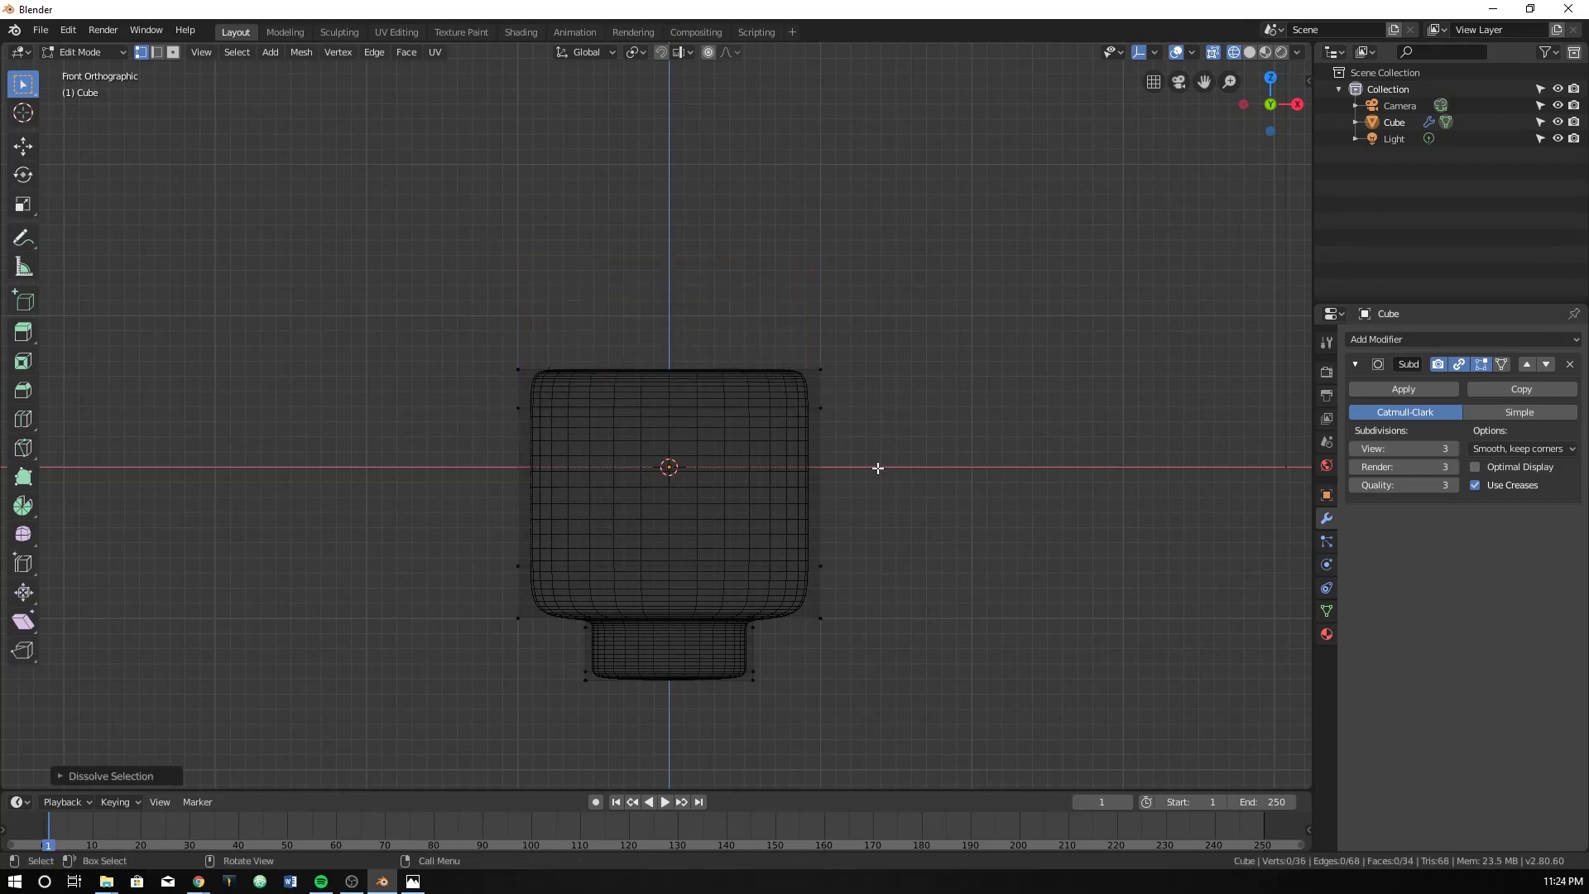
key(ctrl+z)
Step: Scale the selected stud by 1.2 along the X axis in the top view
scroll(878, 468, up, 2)
shift+scroll(826, 460, up, 2)
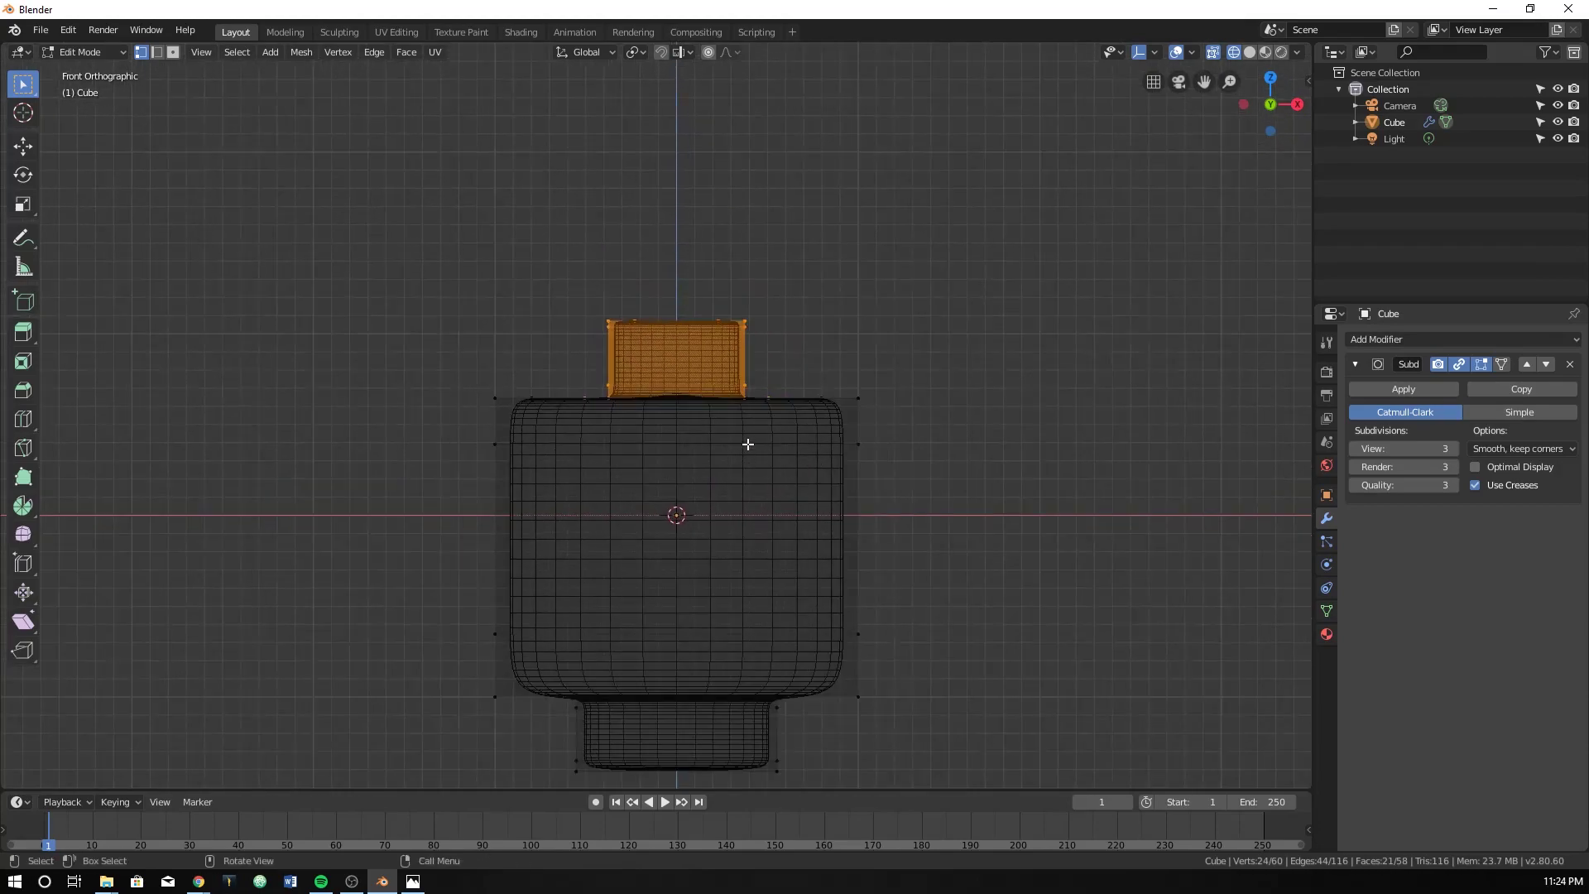
key(KP_7)
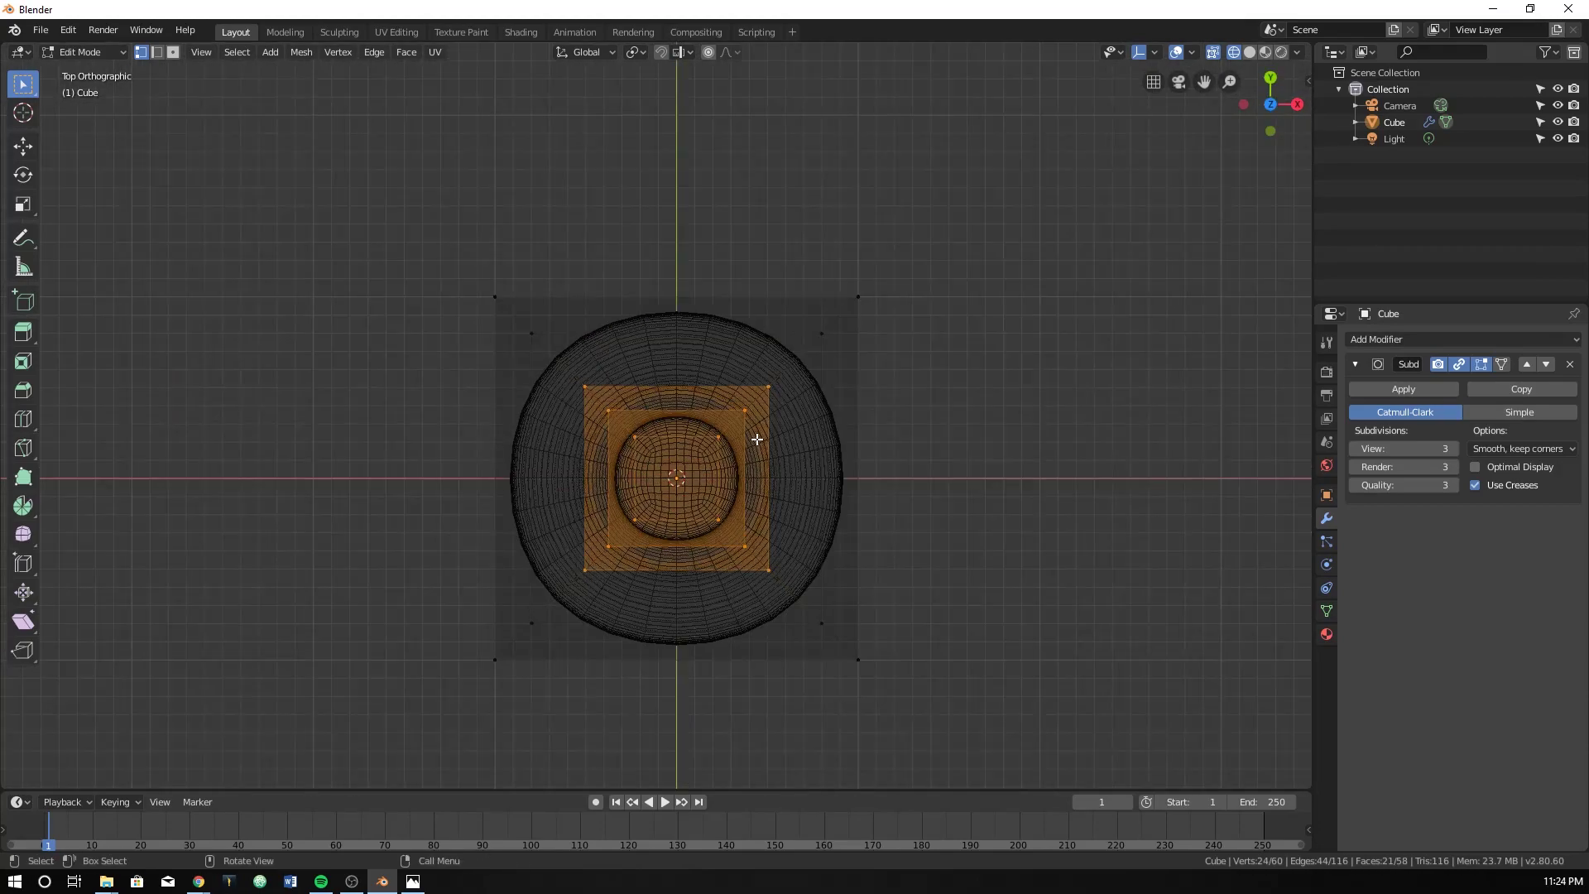
key(s)
key(x)
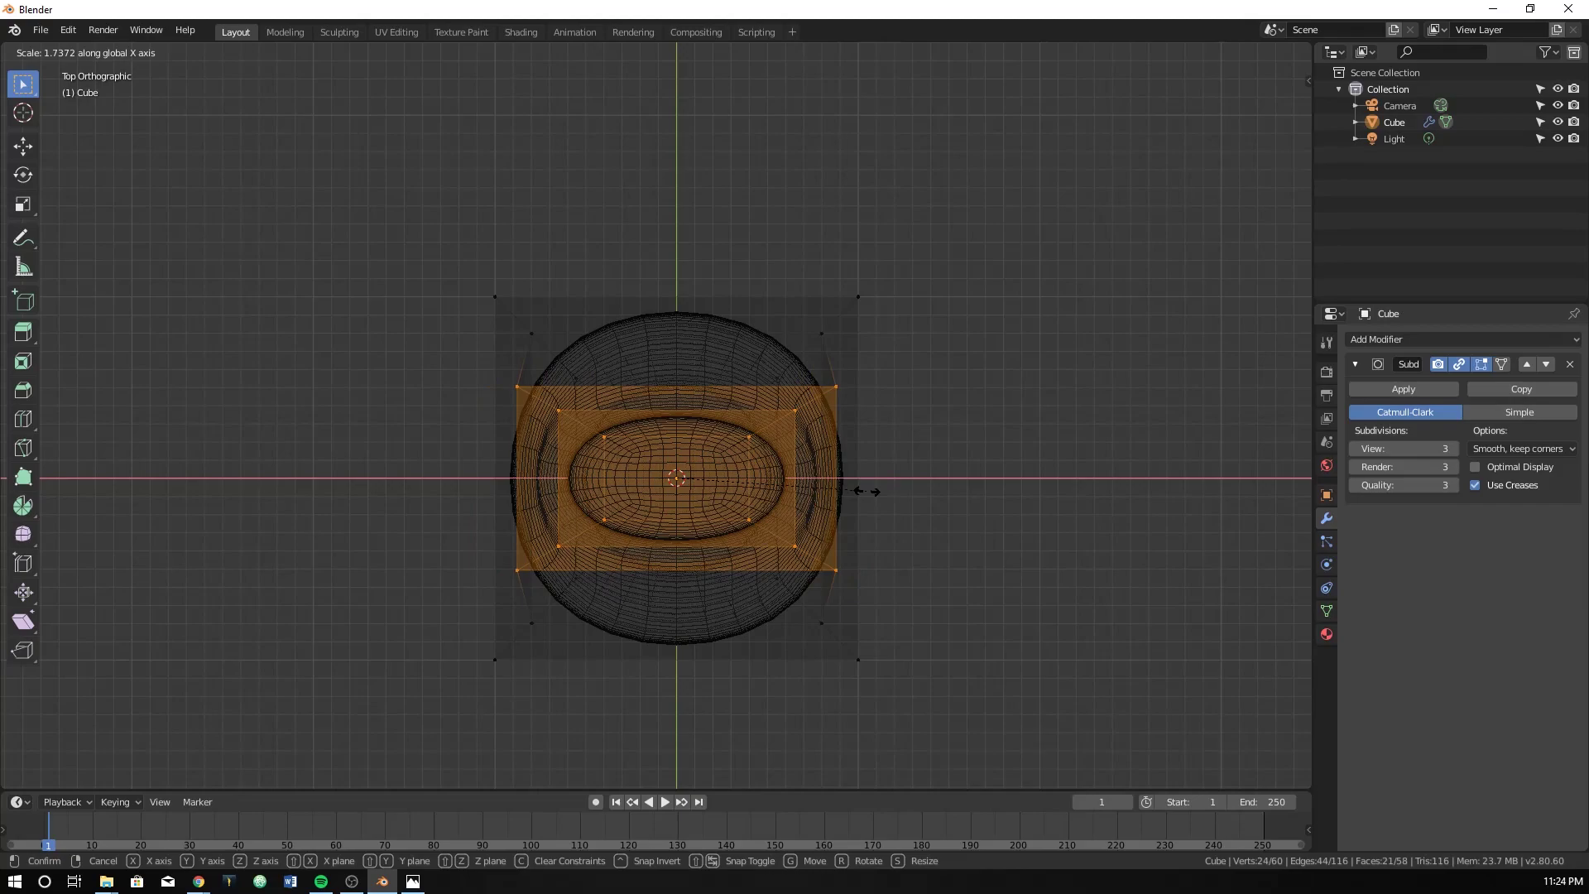
text(1.2)
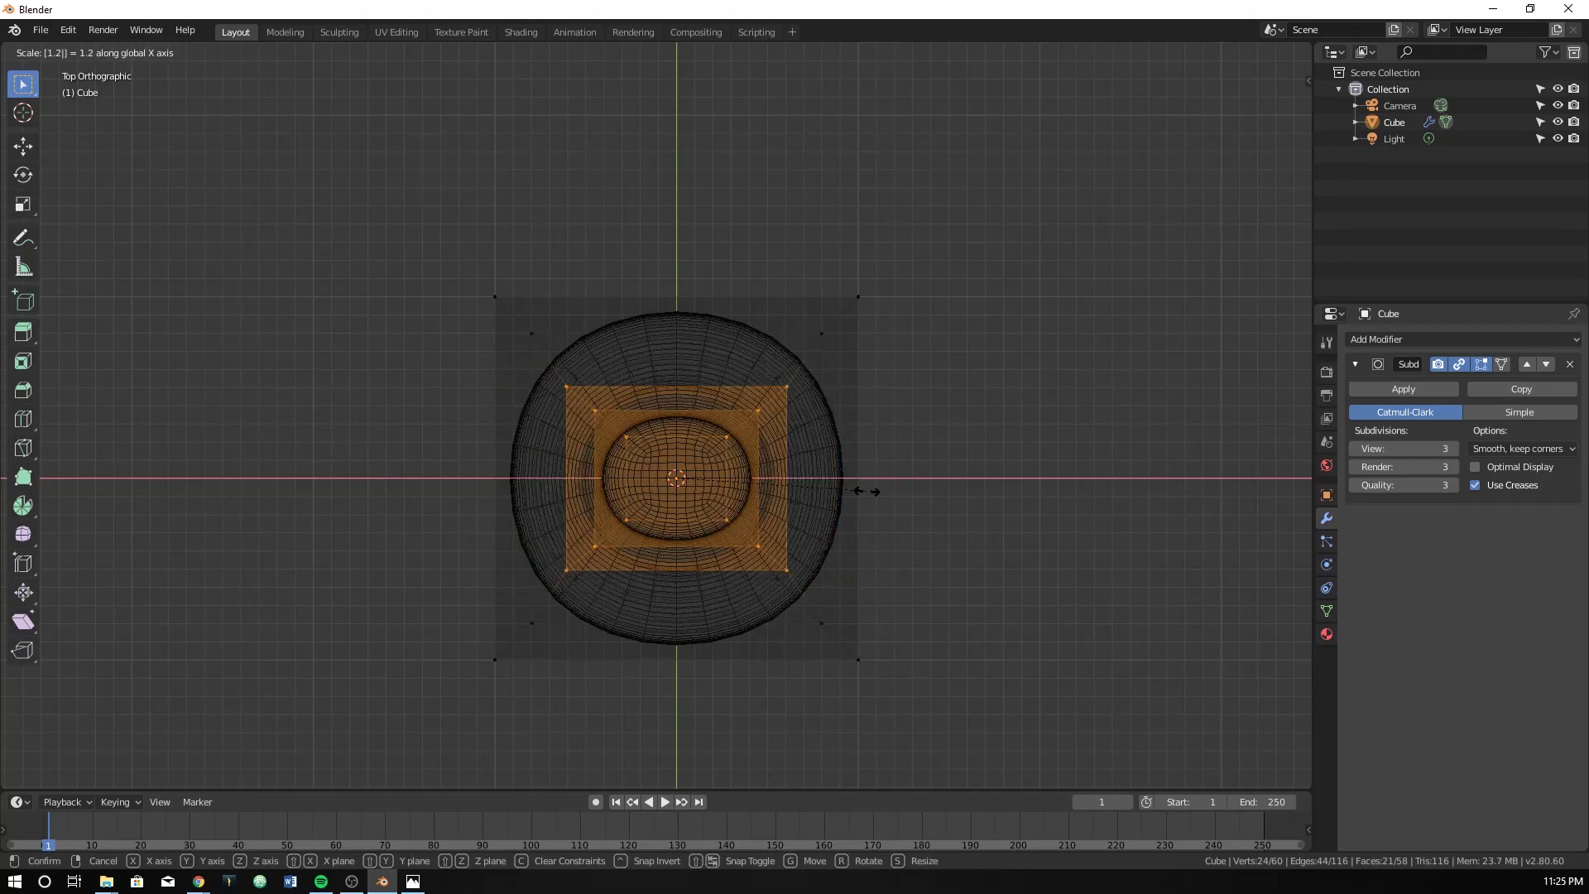
key(BackSpace)
text(1)
key(BackSpace)
text(2)
key(Return)
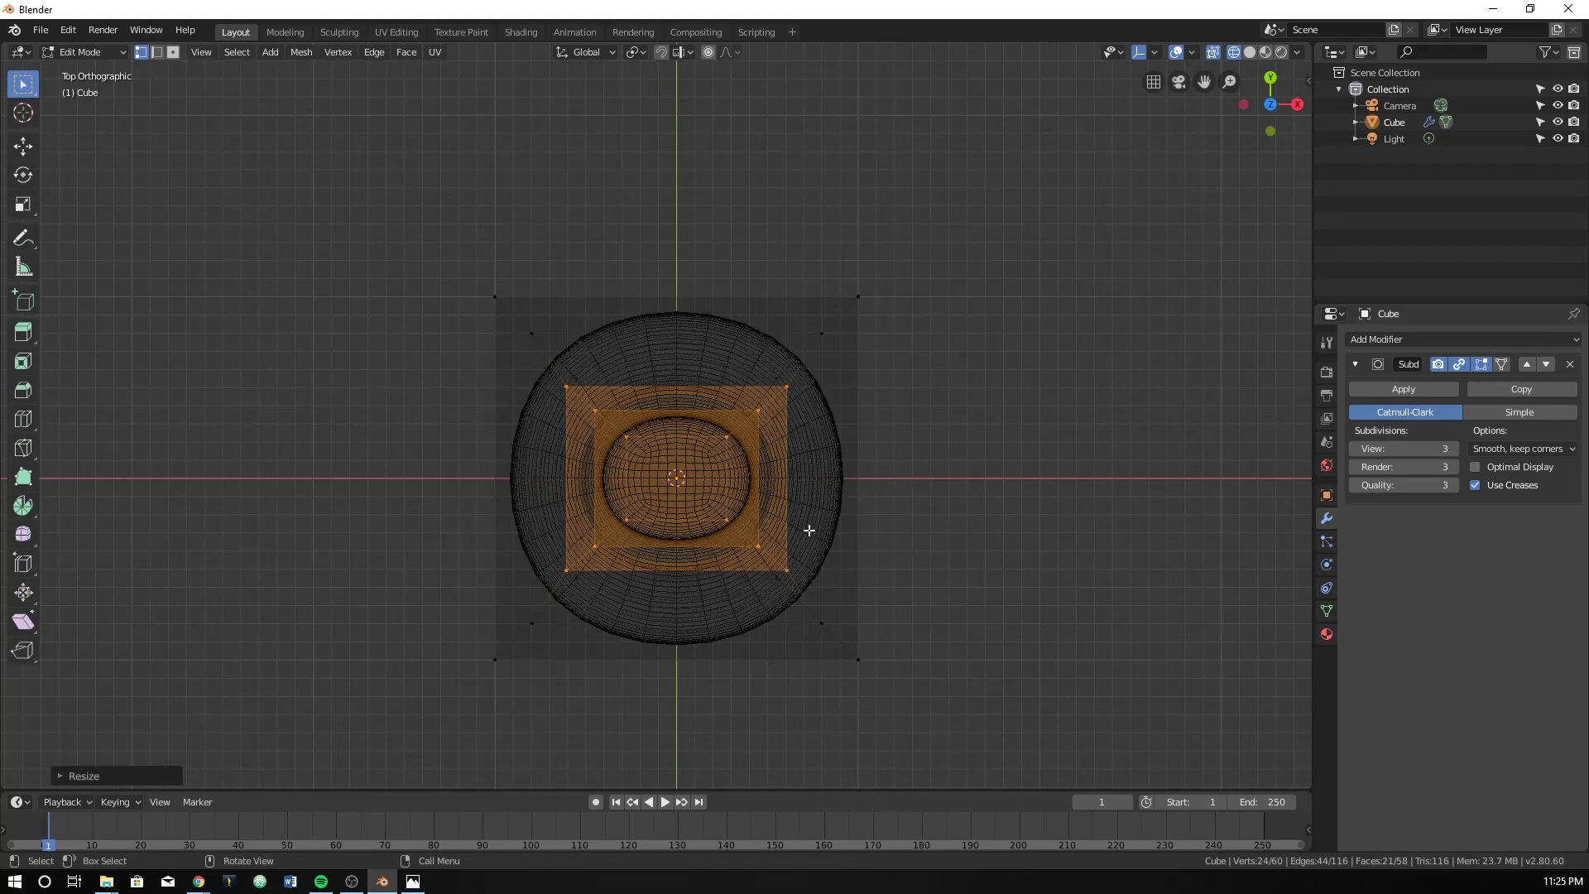
Step: Scale the stud by 1.2 along the Y axis and show the whole head in solid shading from the front
key(s)
key(y)
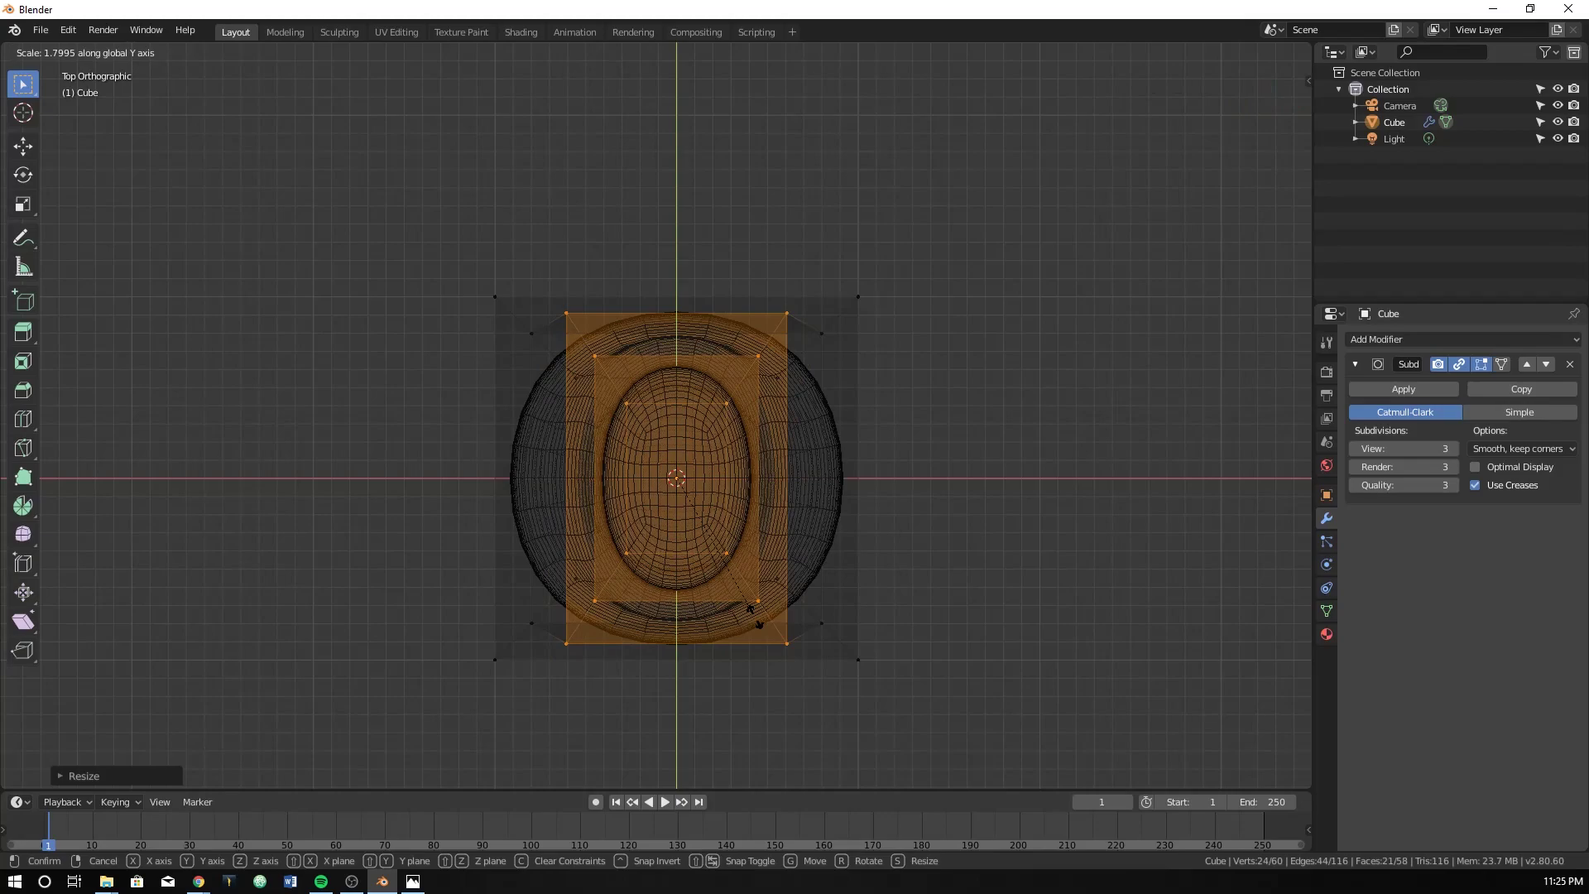
text(1.2)
key(Return)
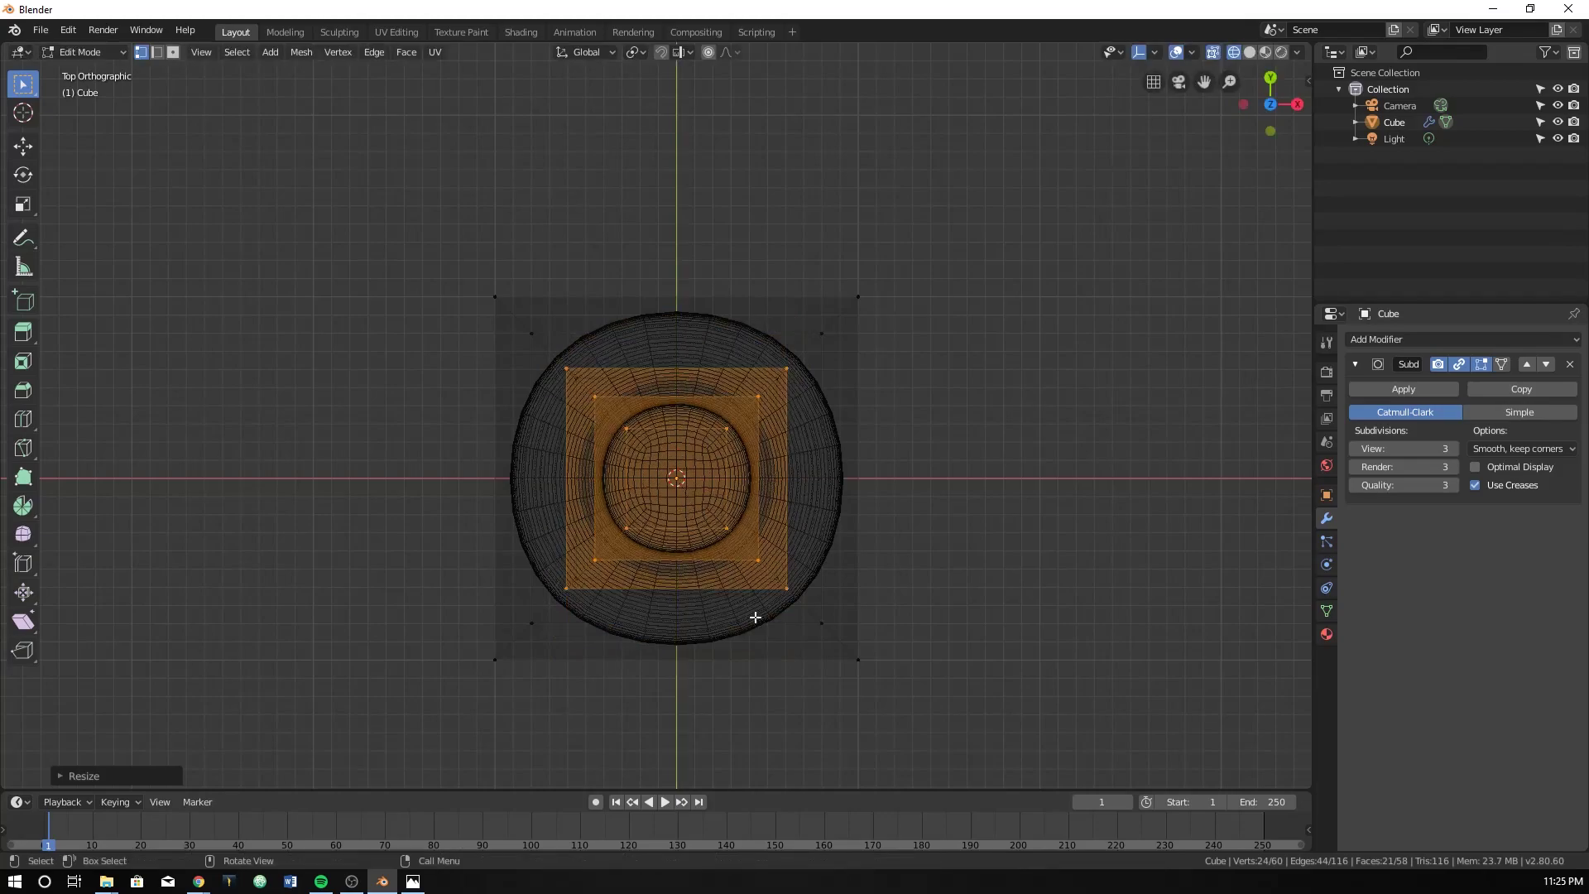
middle_drag(755, 590, 767, 497)
key(KP_1)
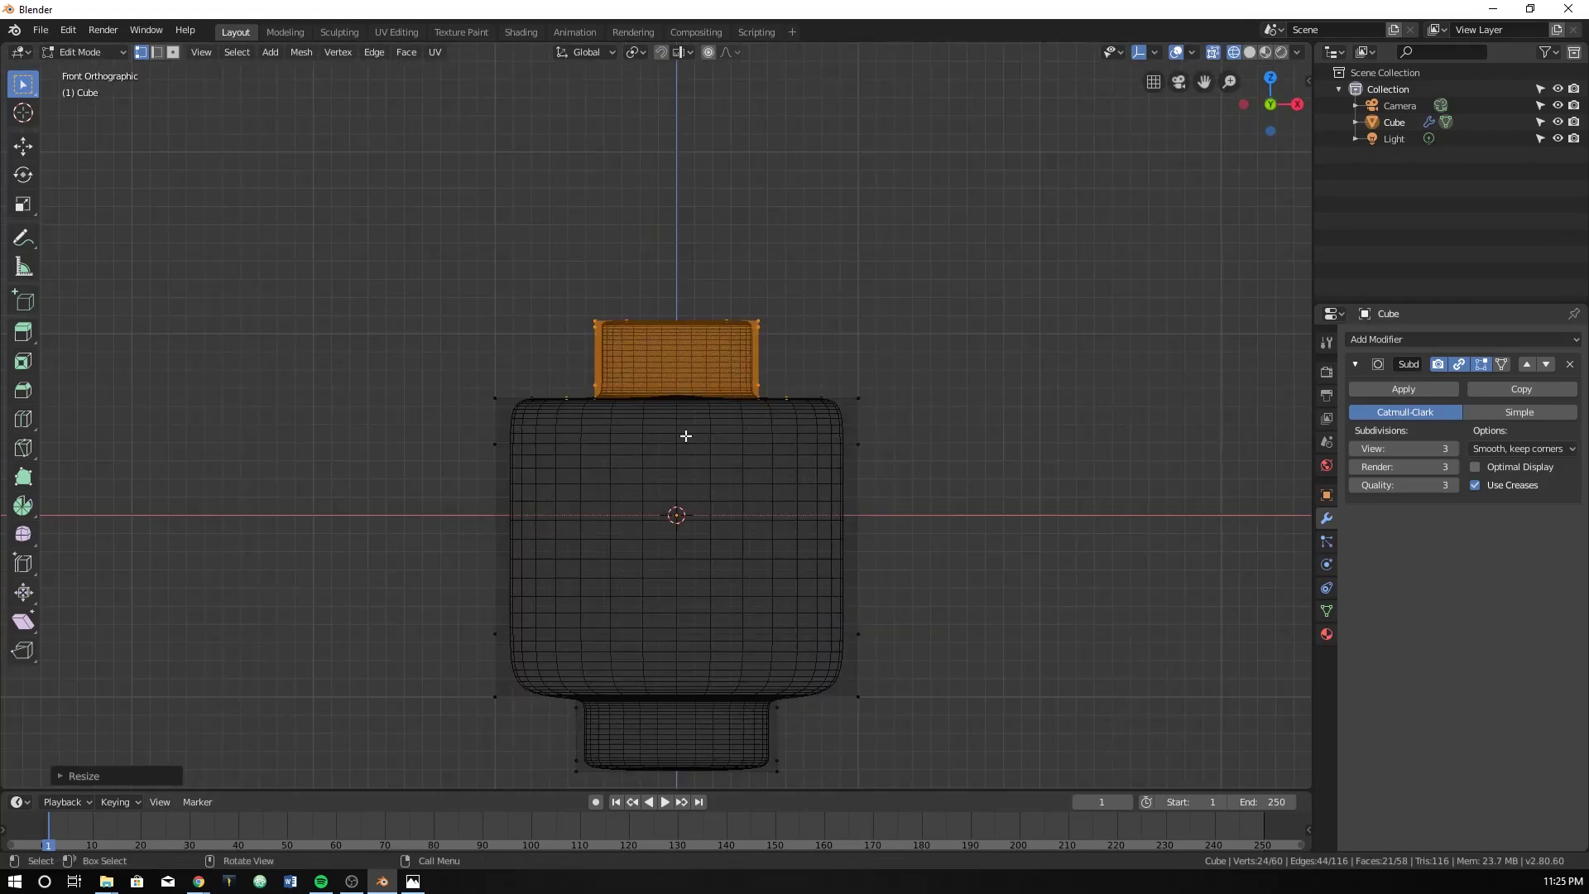
scroll(837, 479, down, 2)
scroll(820, 479, up, 1)
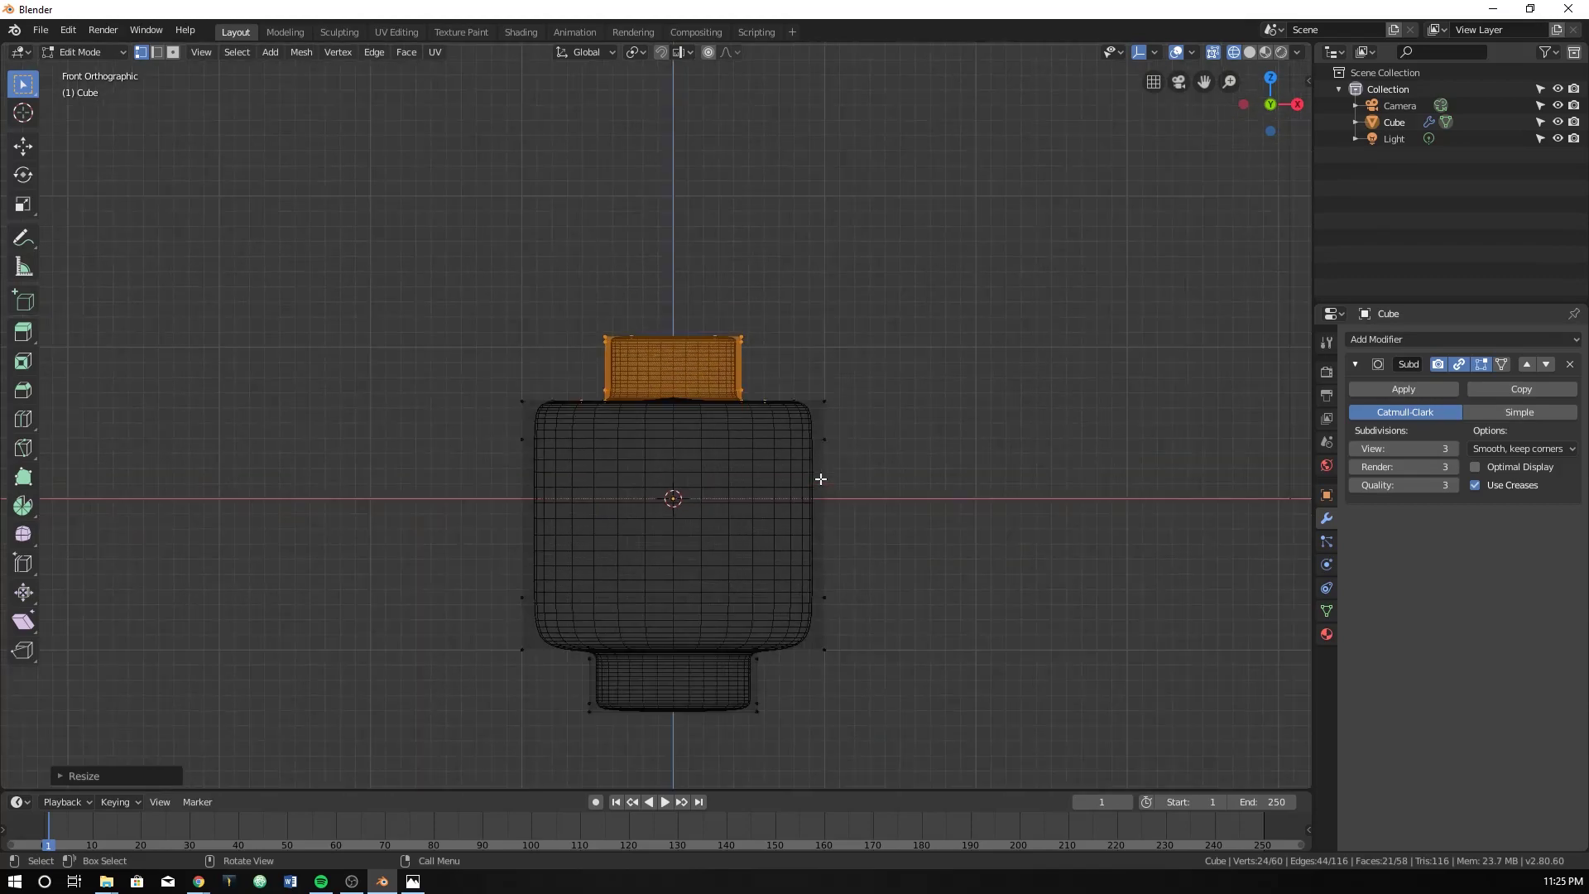
key(z)
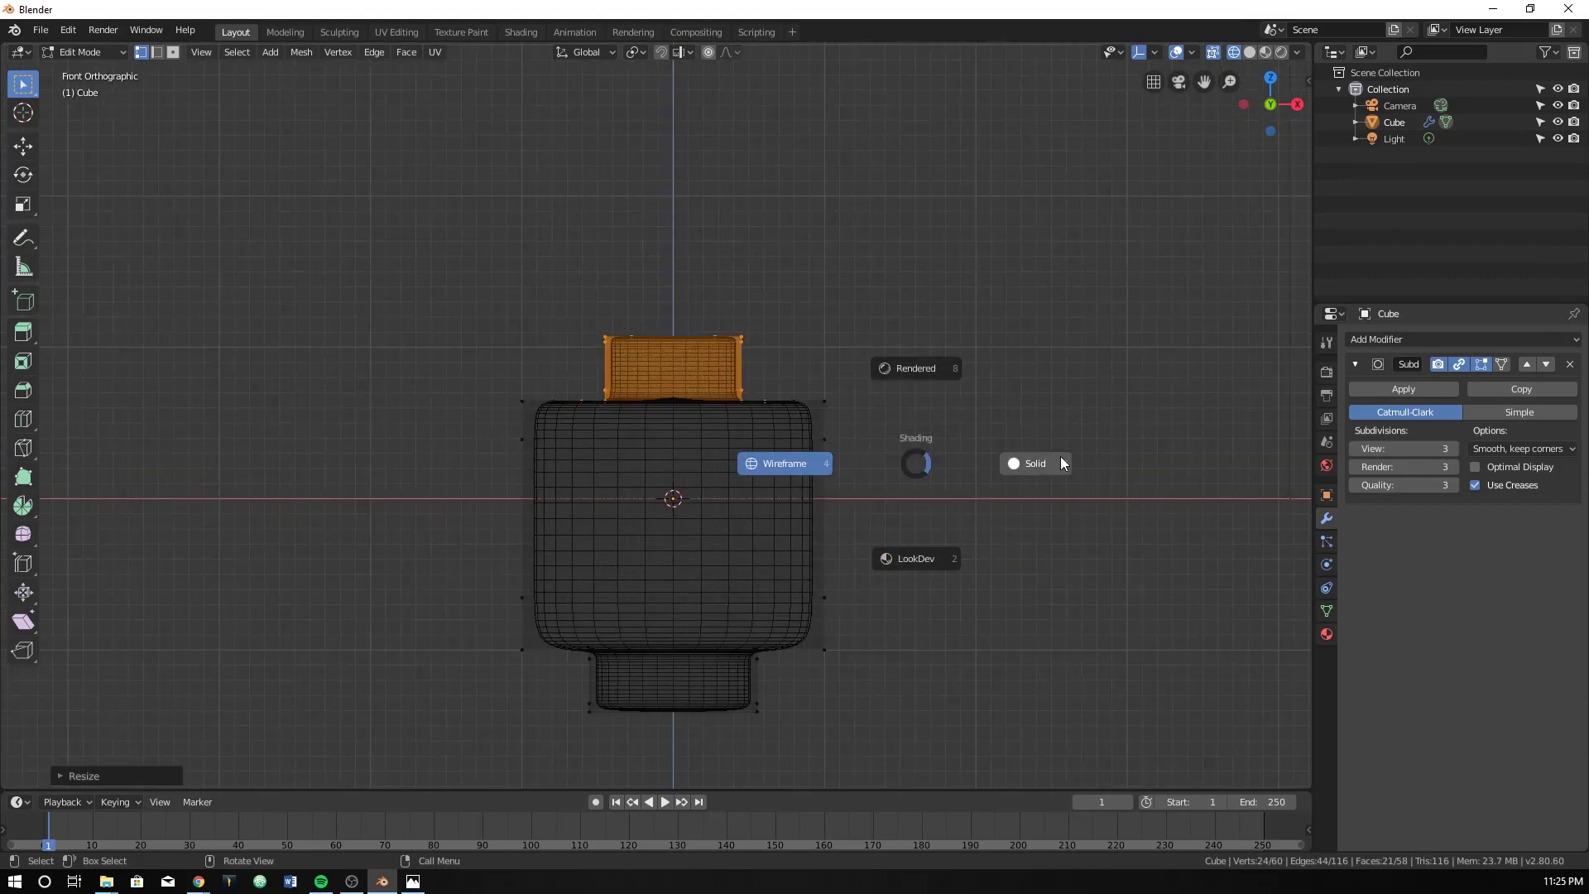
click(1045, 463)
key(alt+a)
key(Tab)
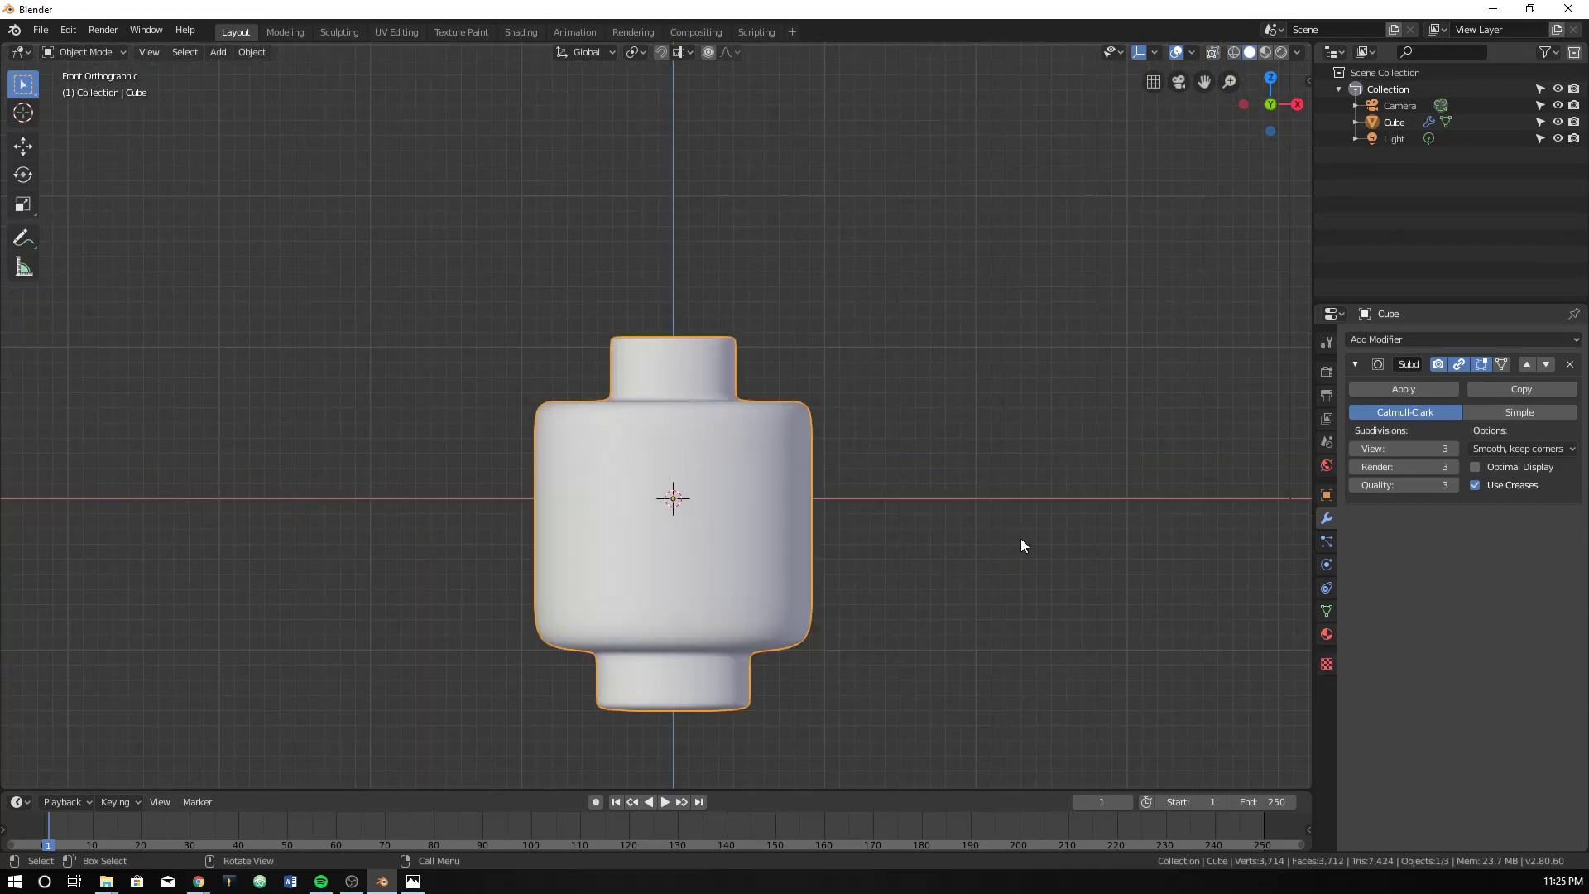
Step: Add two loop cuts on the underside of the body, one near its outer edge and one near the neck
key(Tab)
middle_drag(872, 649, 770, 538)
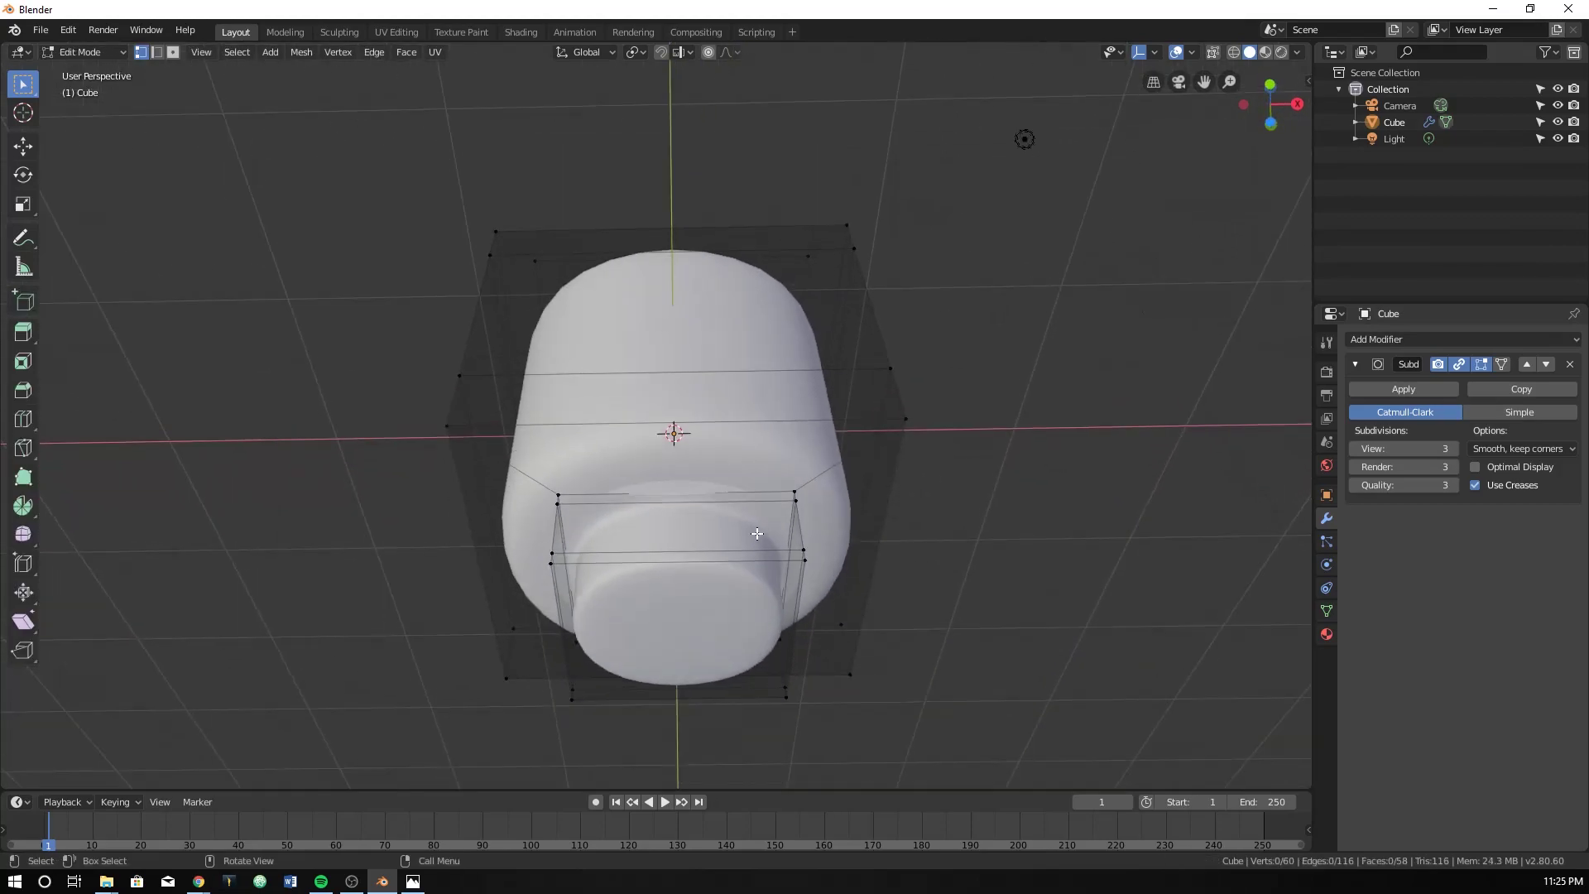
key(ctrl+r)
click(531, 475)
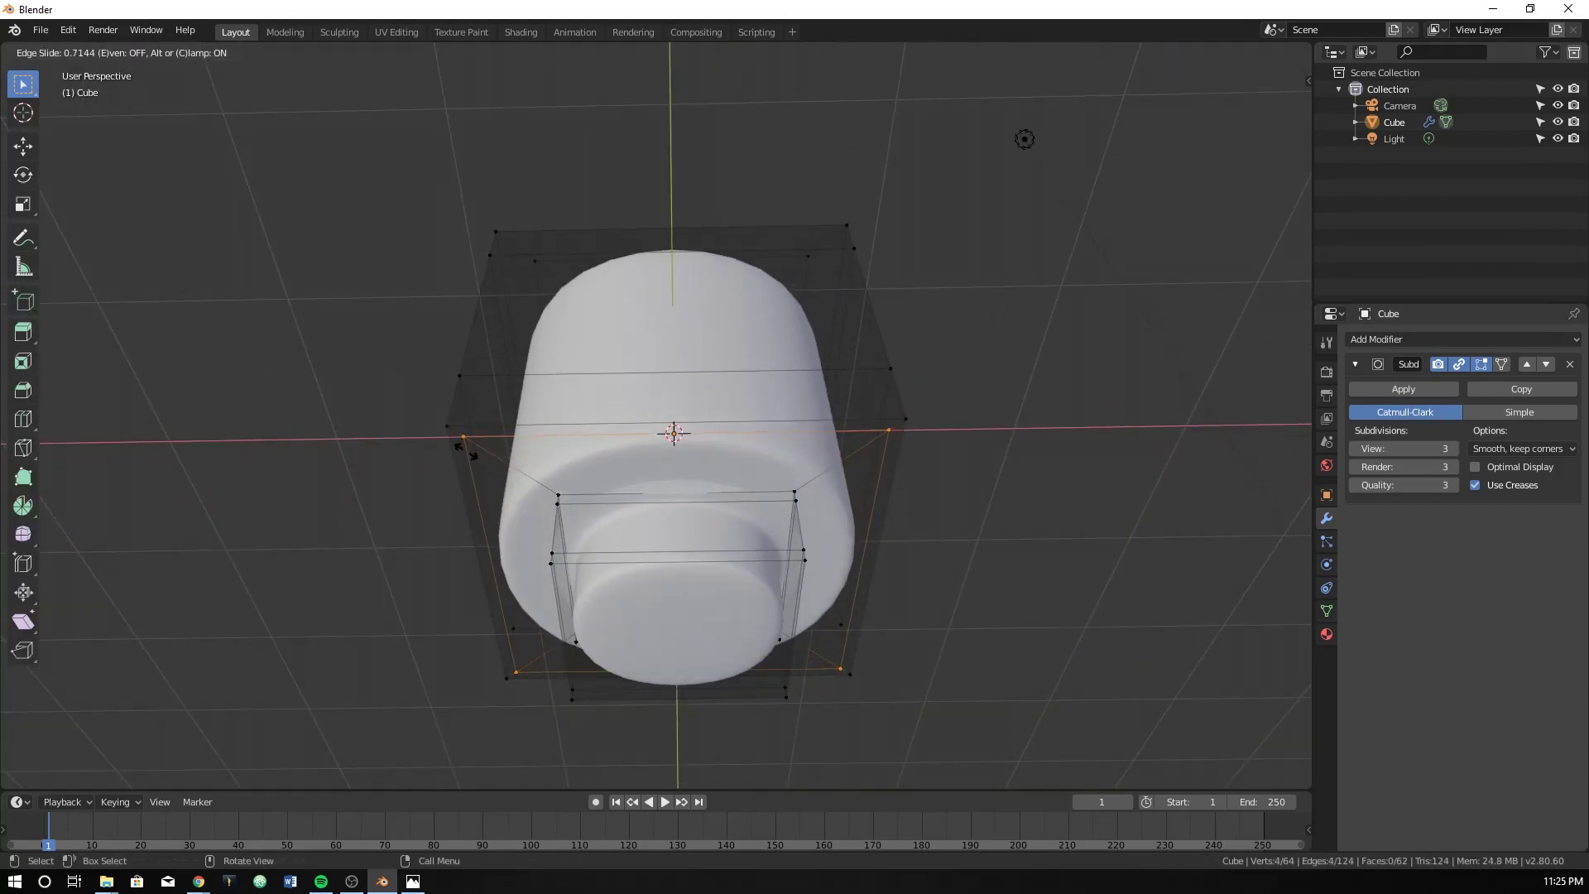
click(489, 458)
key(ctrl+r)
click(530, 474)
click(531, 484)
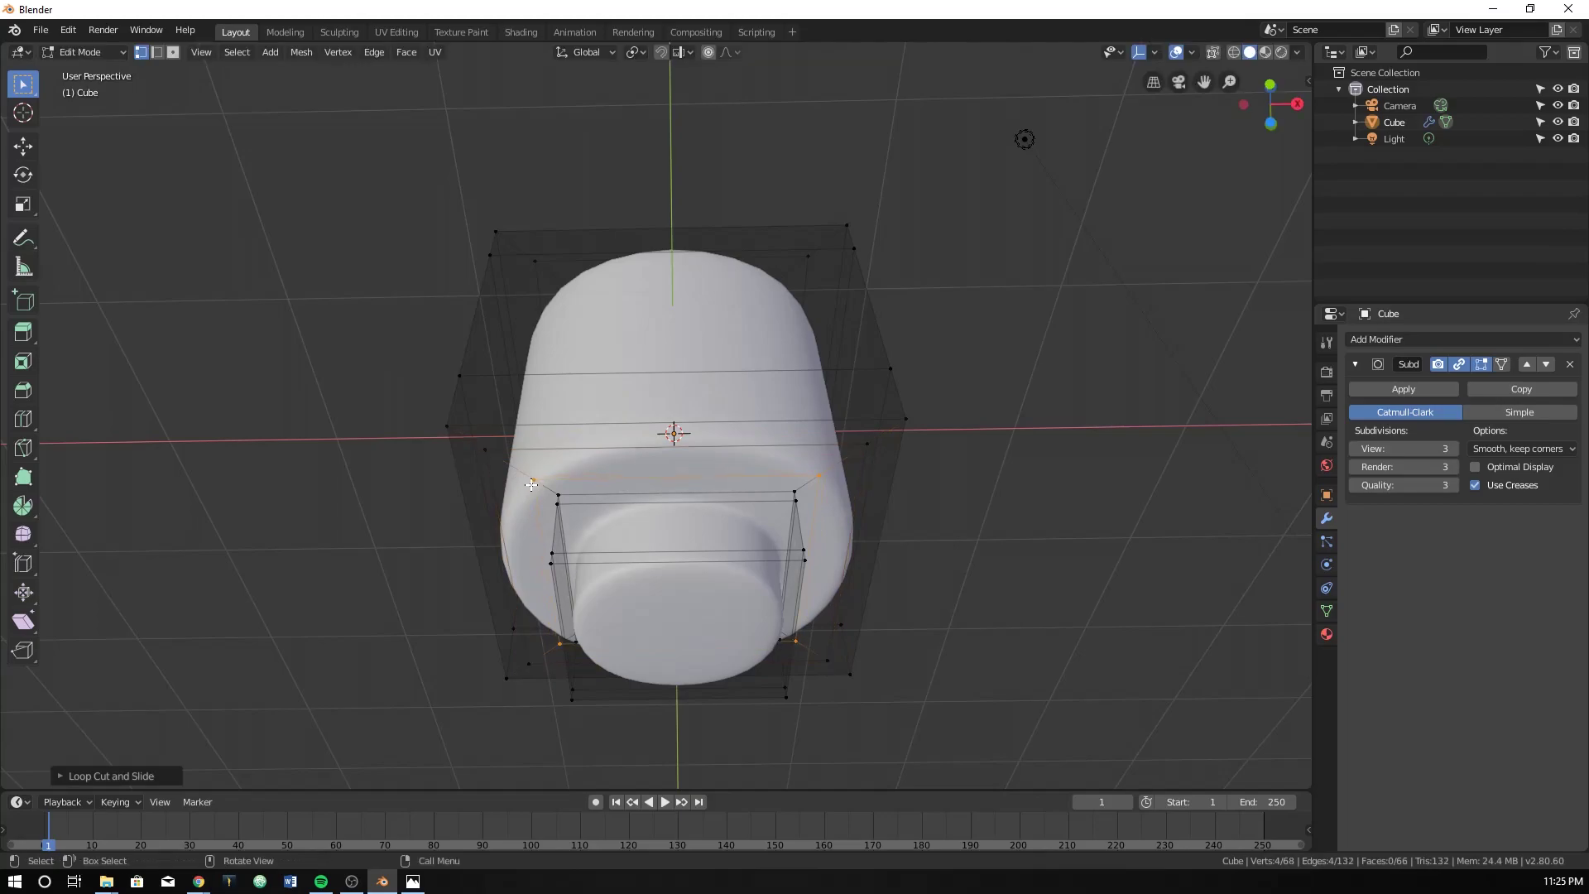
middle_drag(658, 547, 655, 575)
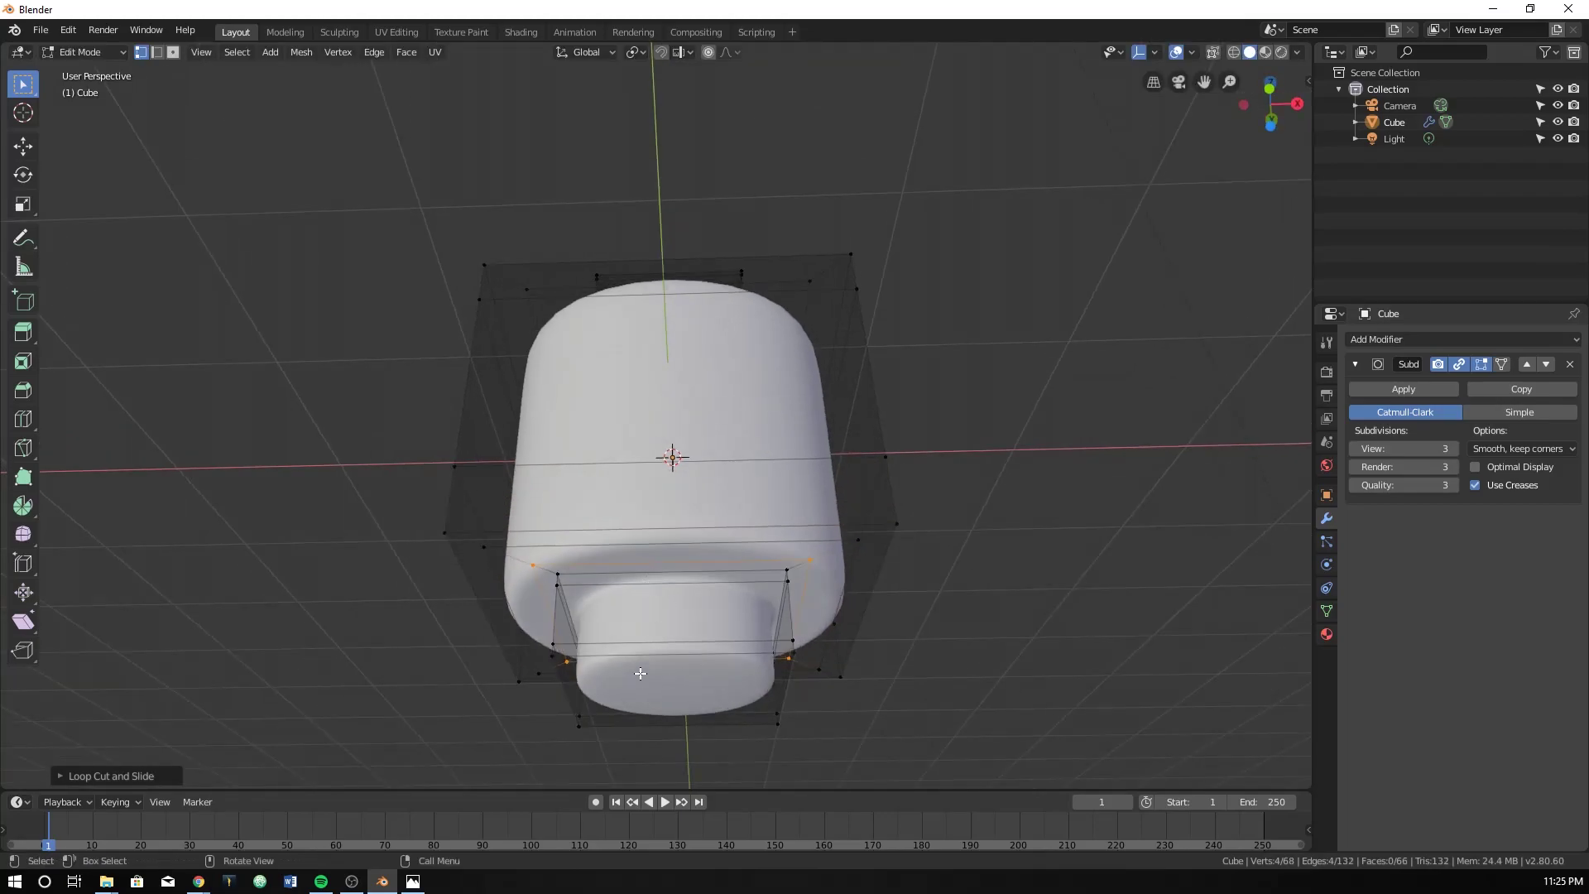
key(KP_1)
scroll(604, 590, up, 3)
key(Tab)
Step: Extrude the neck's bottom face in place and scale it inward to sharpen the lower edge
key(Tab)
key(z)
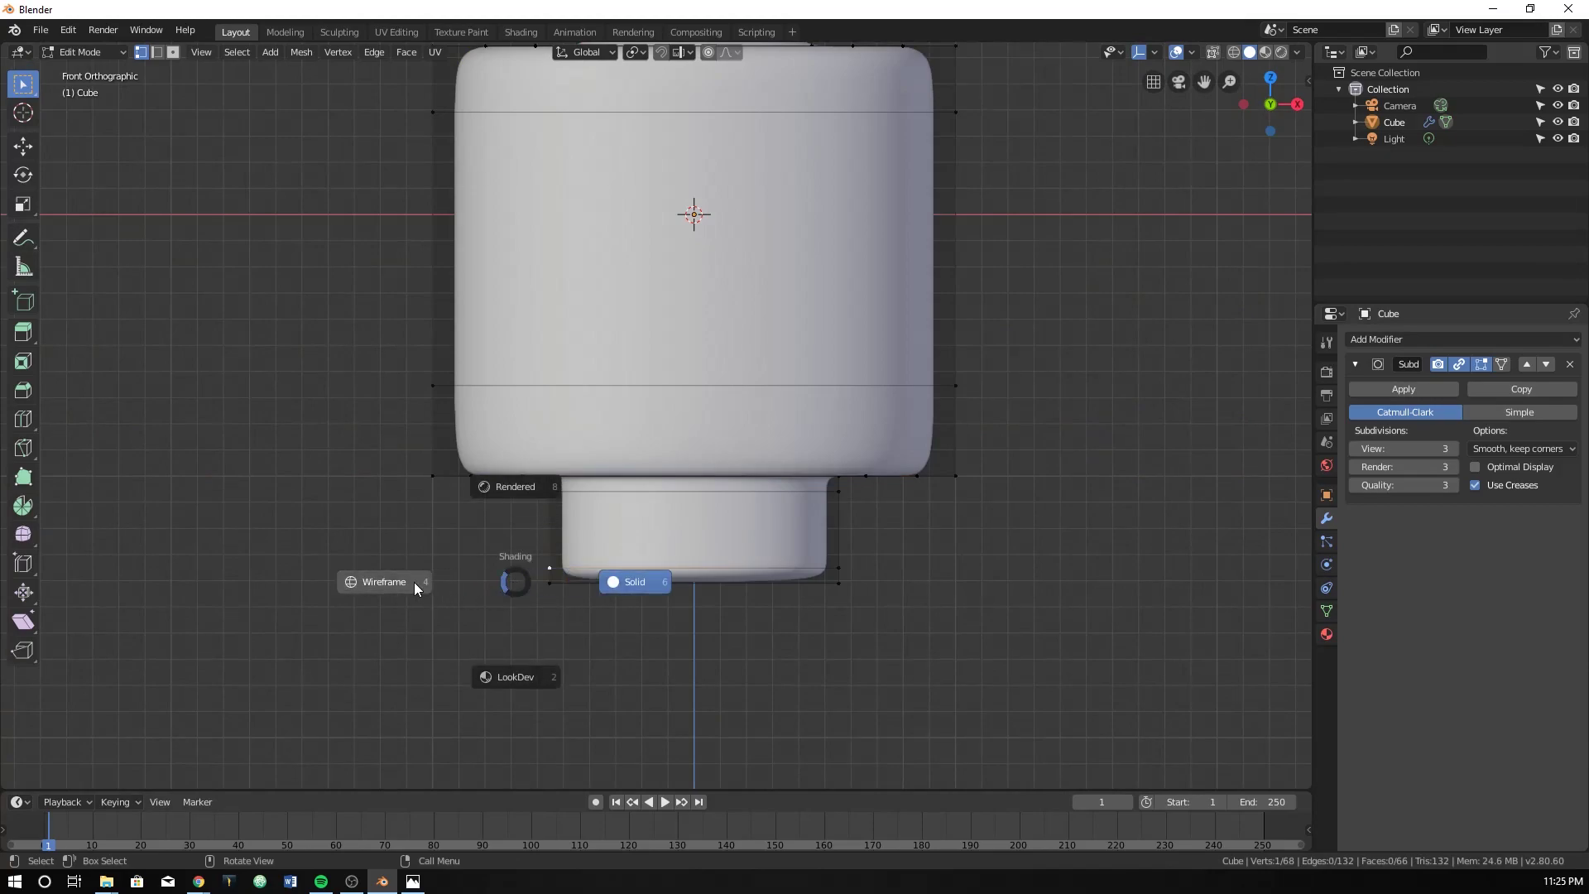
click(414, 588)
drag(500, 574, 1036, 689)
key(e)
right_click(941, 687)
key(s)
click(930, 637)
Step: Return to Object Mode with solid shading and examine the head's shape from the front and at an angle
key(Tab)
scroll(930, 639, down, 3)
key(KP_Decimal)
key(x)
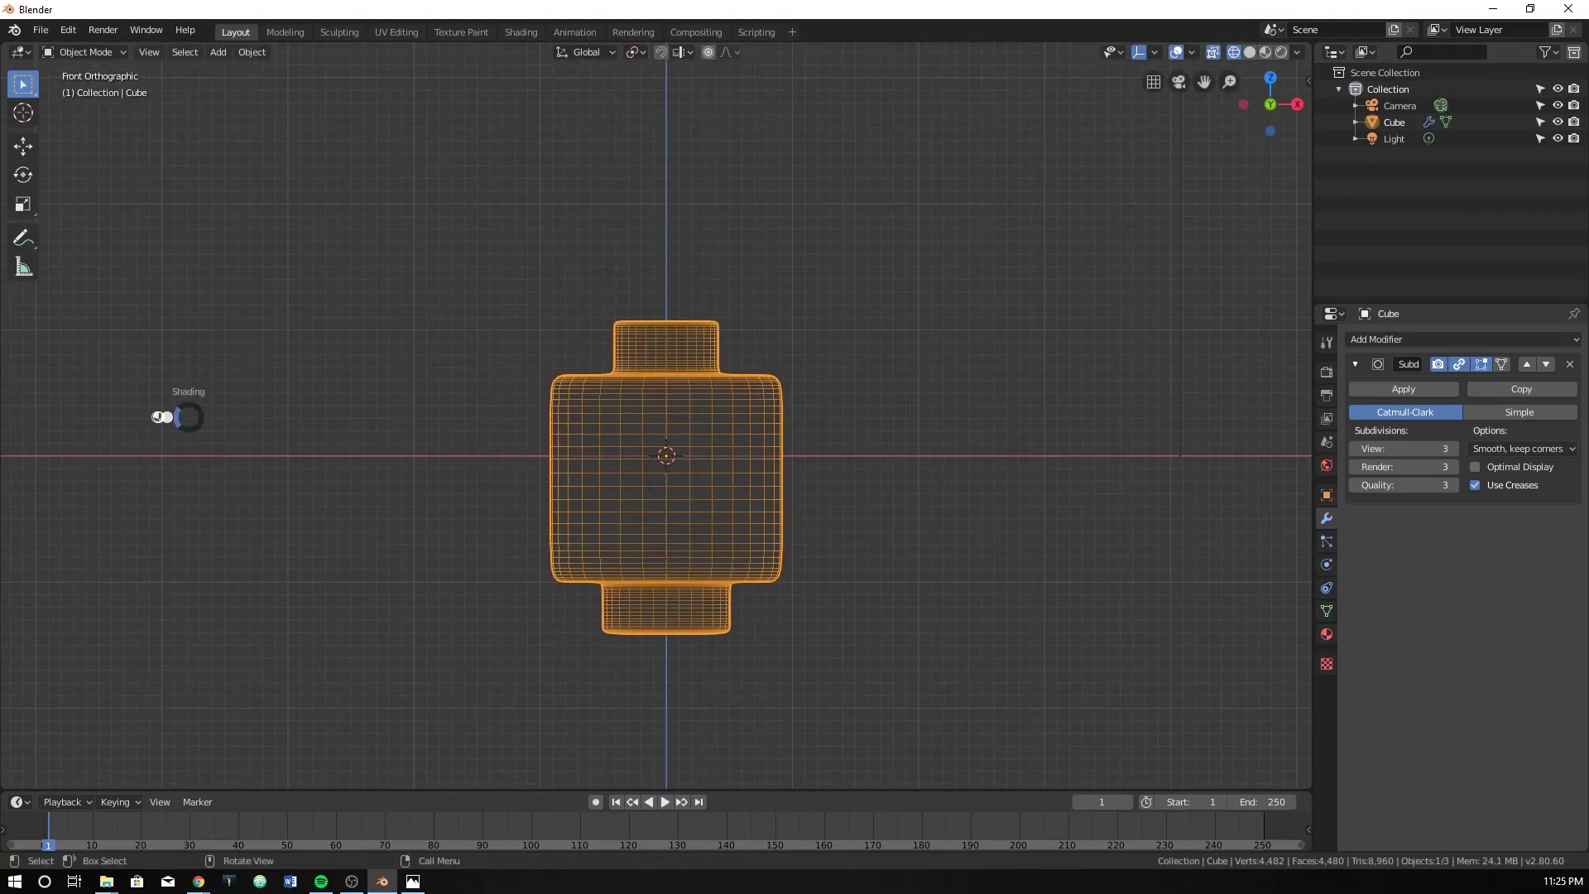
key(z)
click(315, 434)
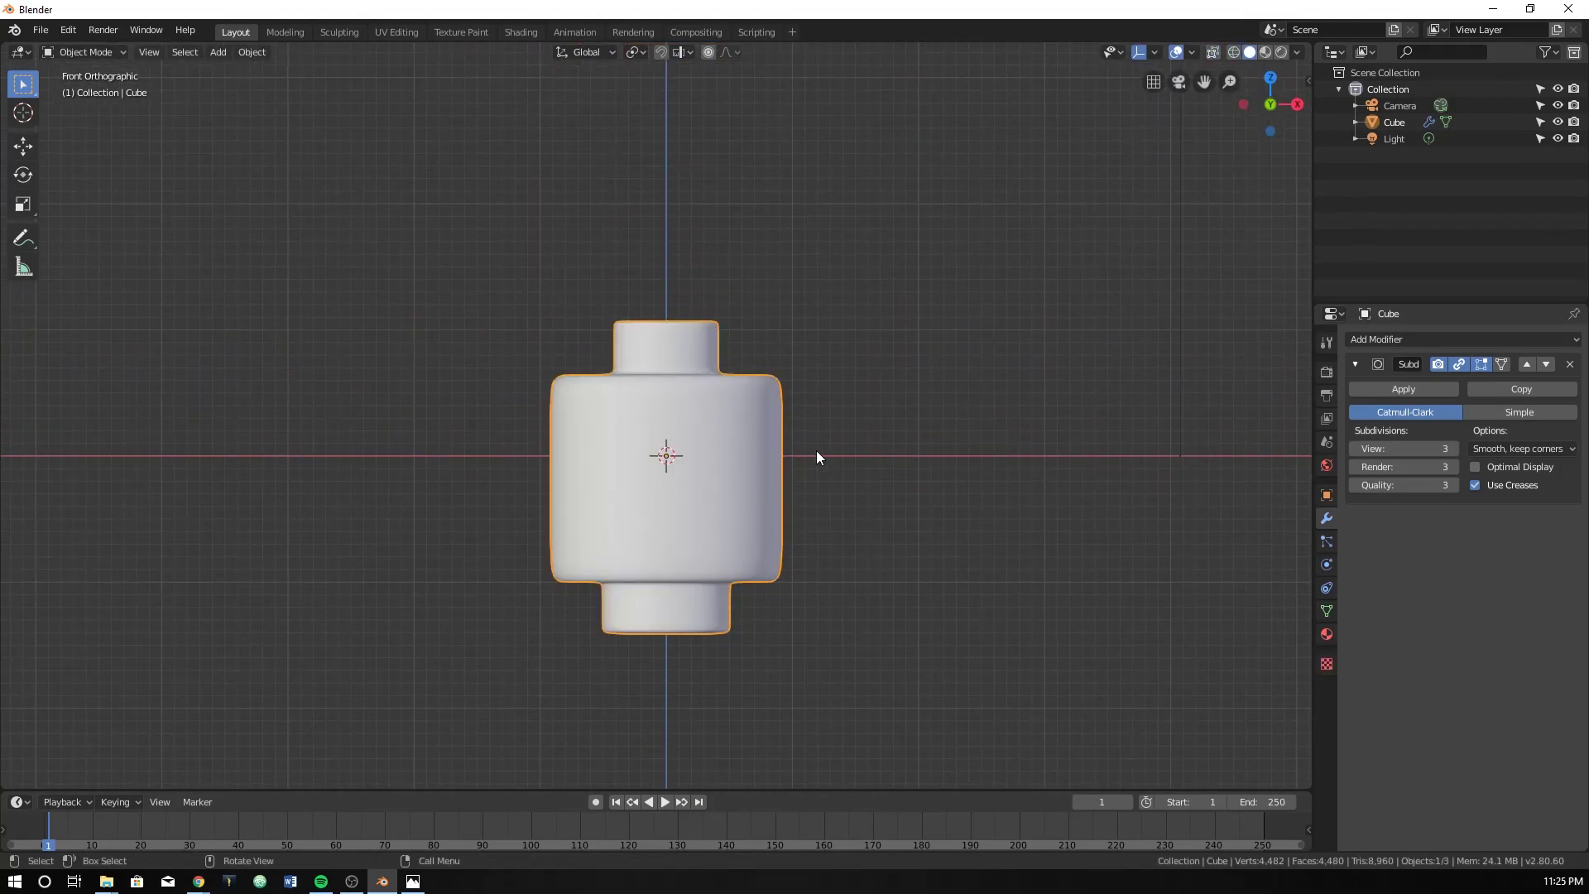
scroll(819, 513, up, 2)
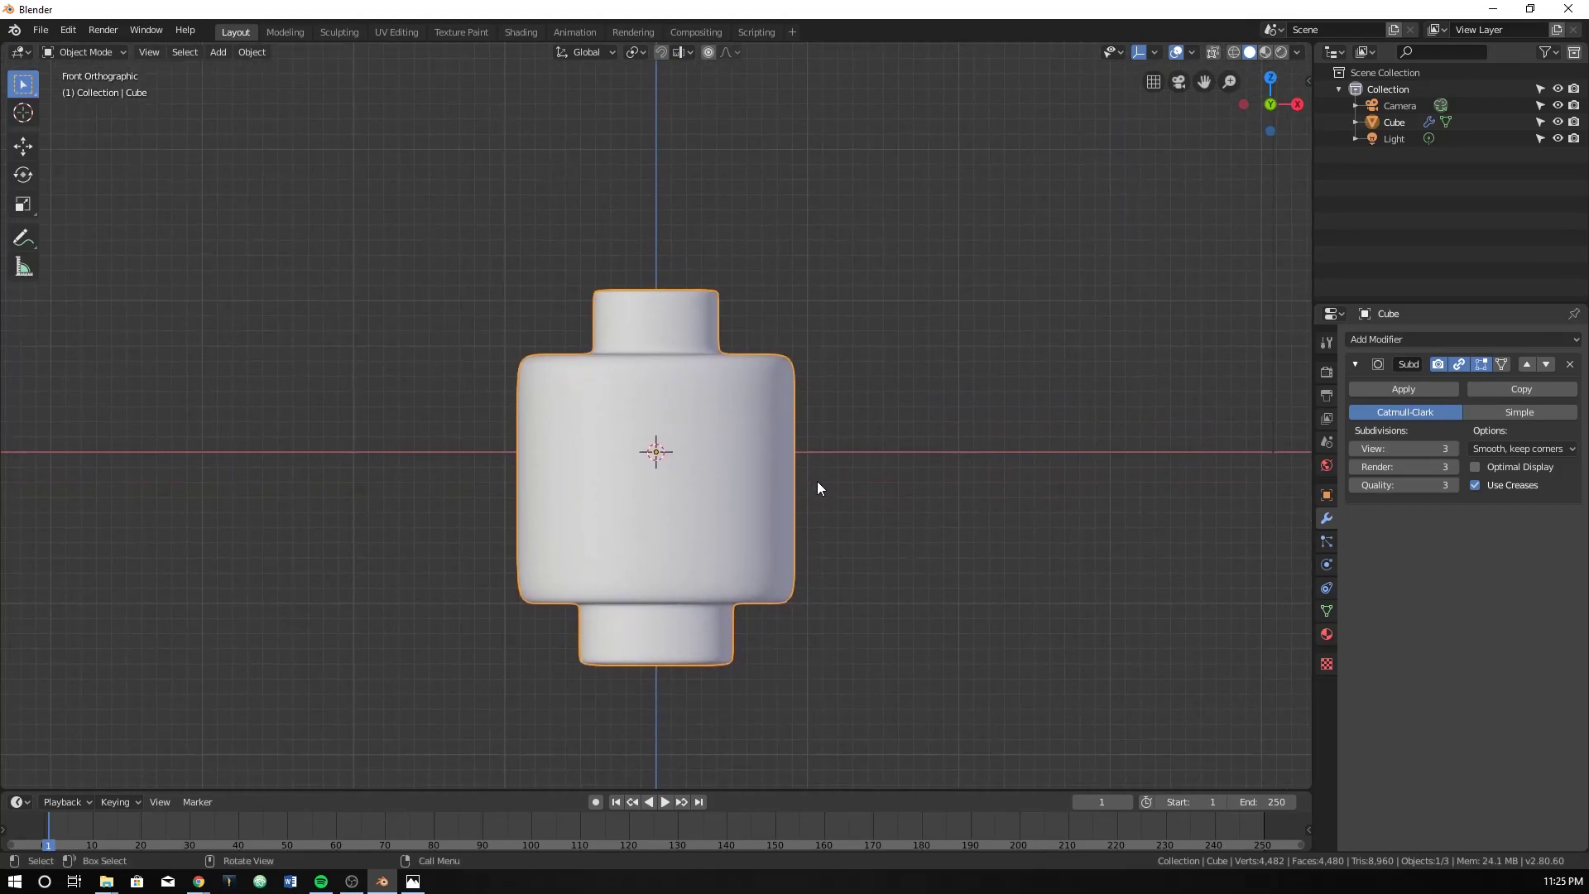
middle_drag(798, 461, 752, 529)
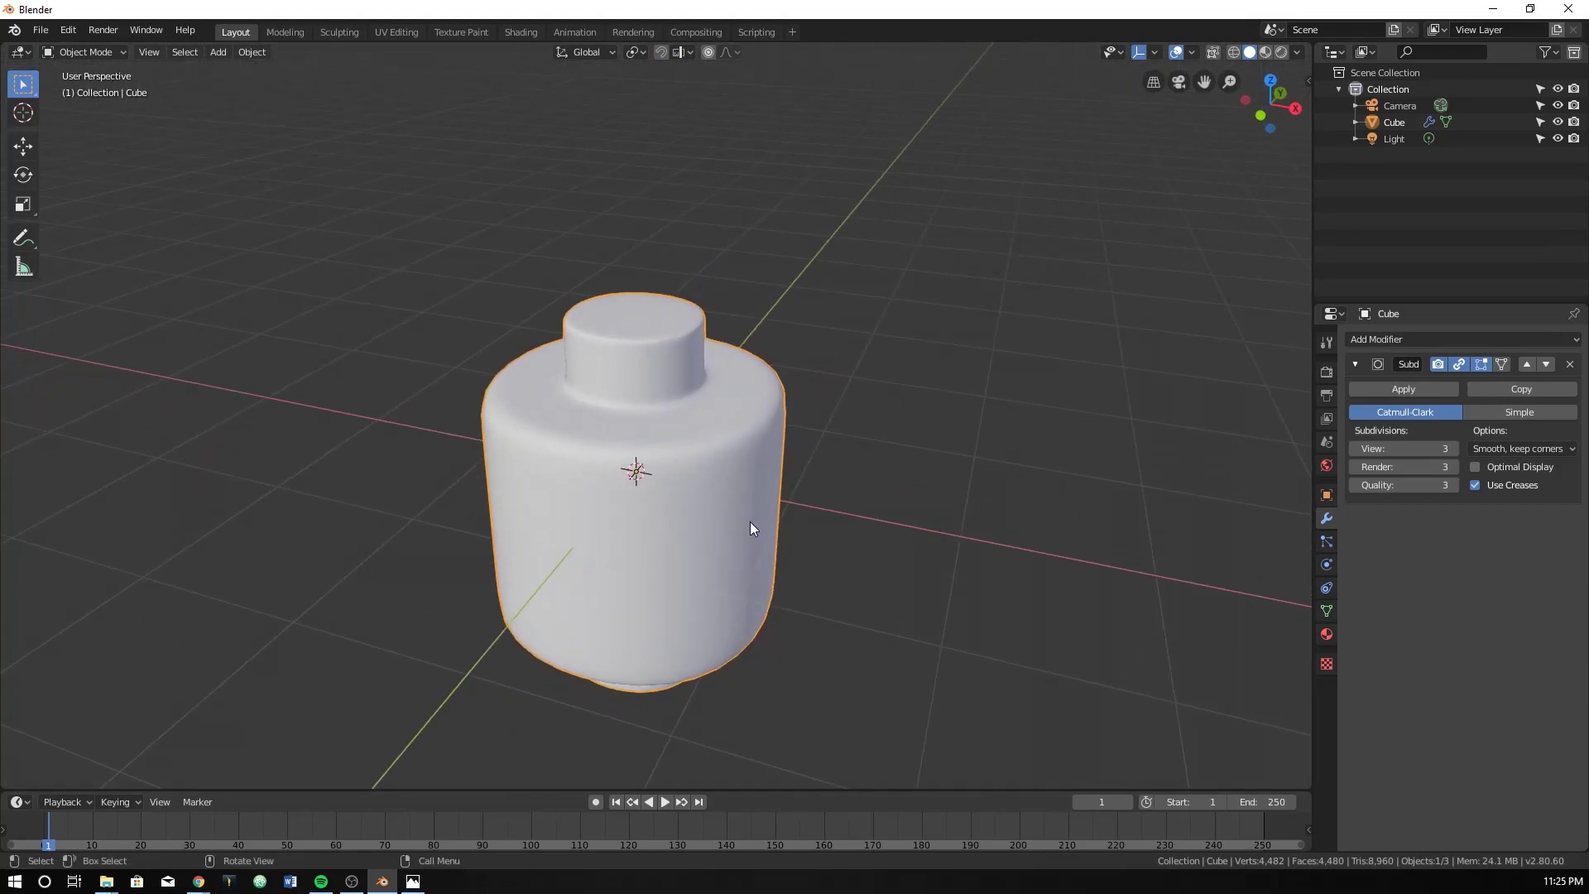
middle_drag(775, 451, 801, 486)
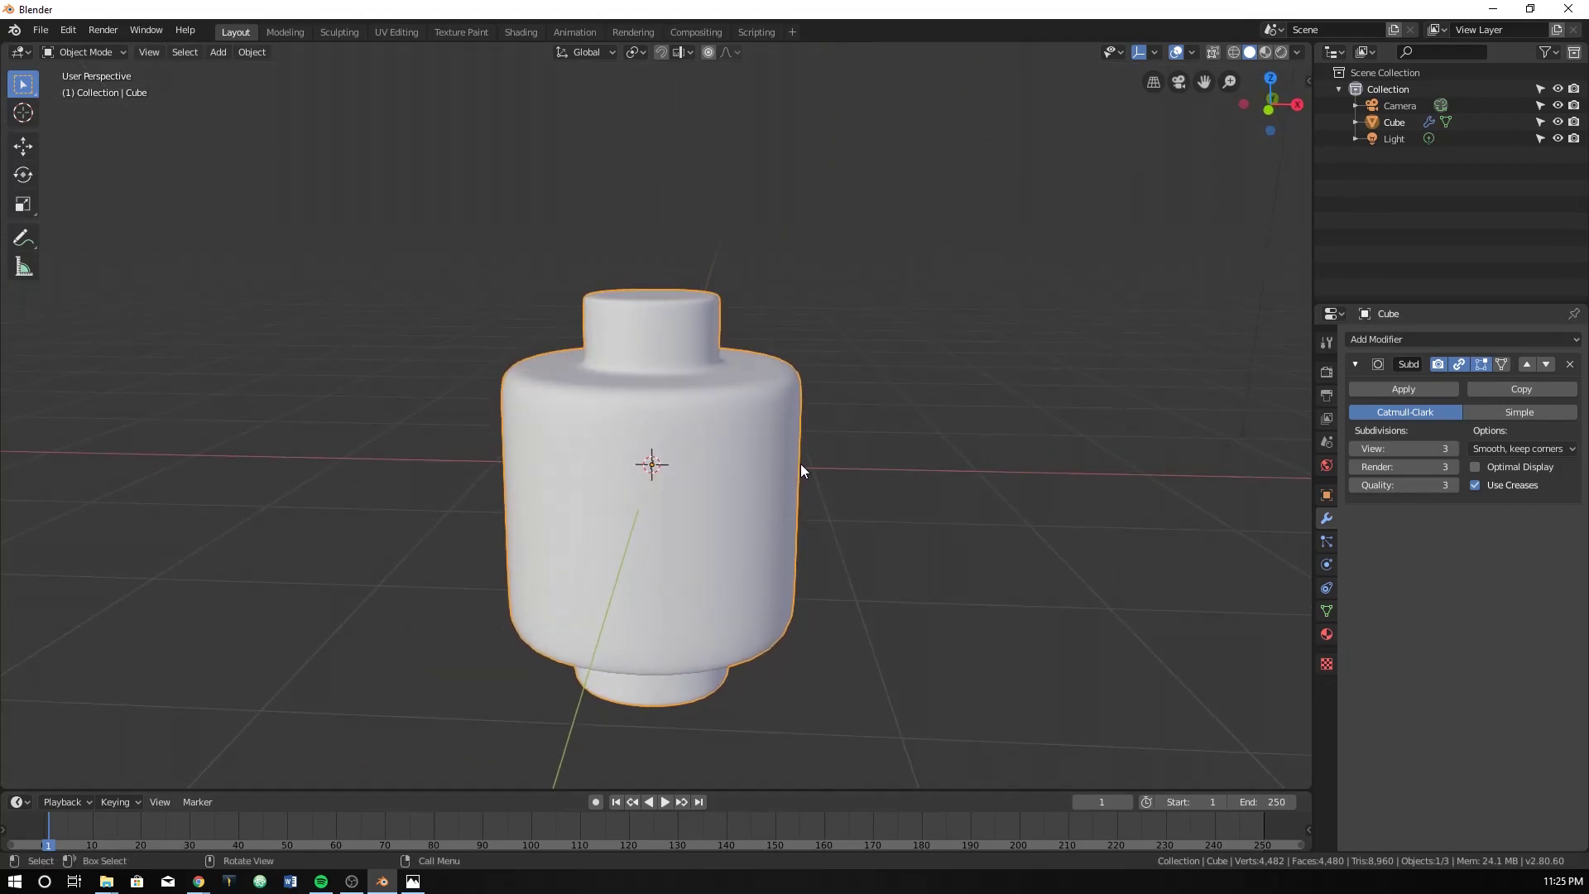